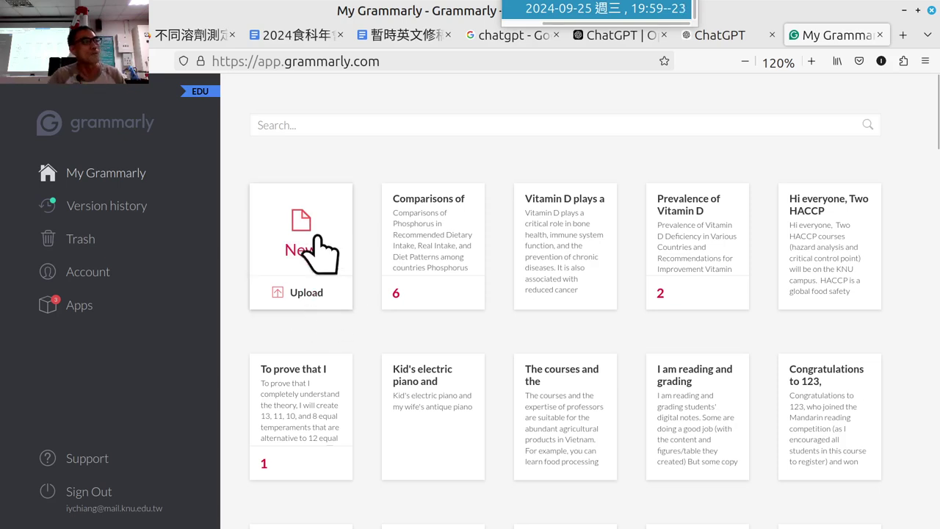
Step: Create a new document and paste in the full text of the 暫時英文修稿--2024食科年會摘要及格式 draft from Google Docs
left_click(298, 264)
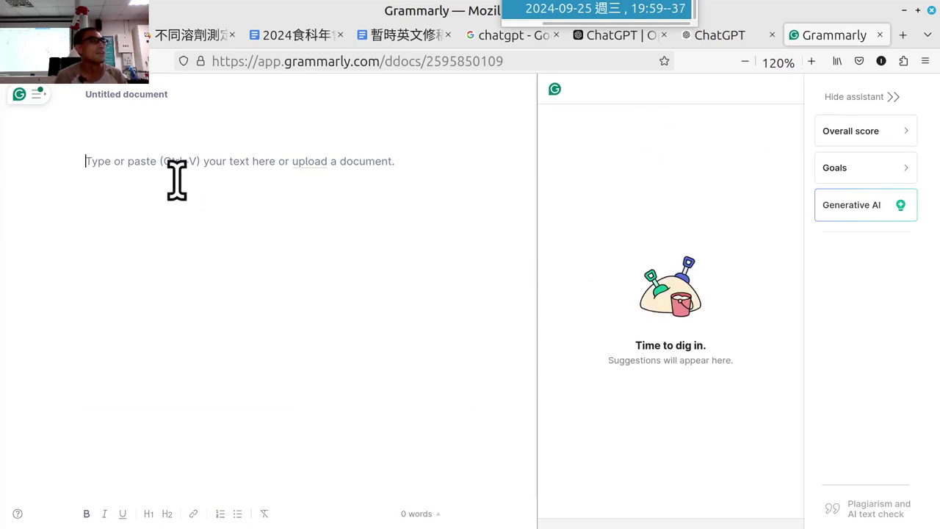
left_click(387, 34)
key("ctrl+a")
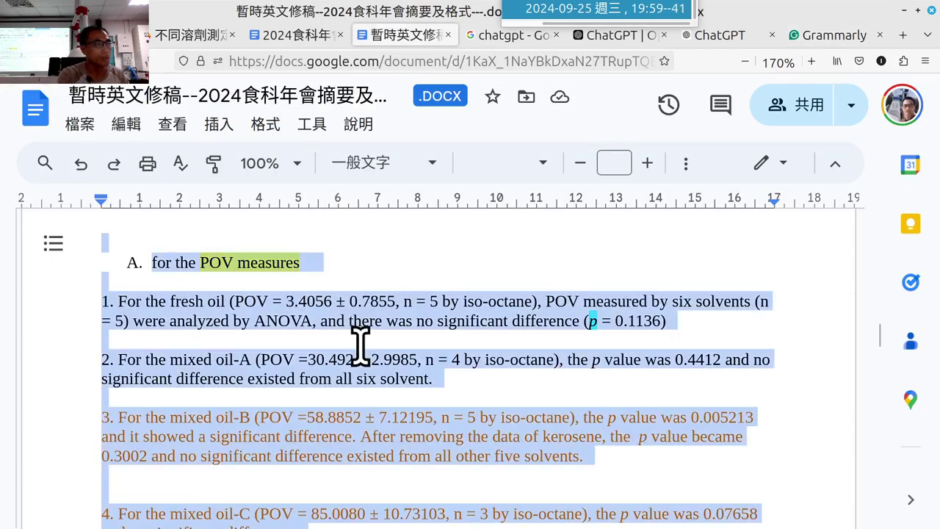
left_click(833, 36)
key("ctrl+v")
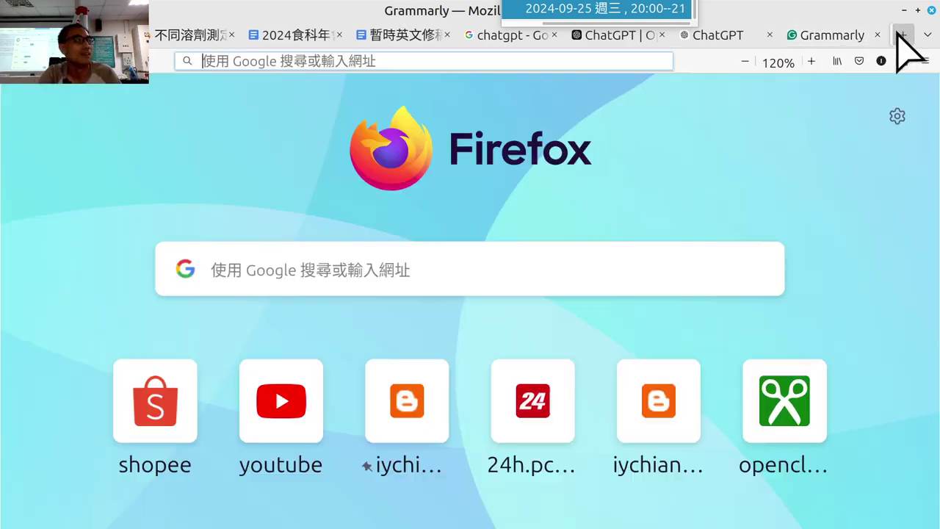
left_click(902, 34)
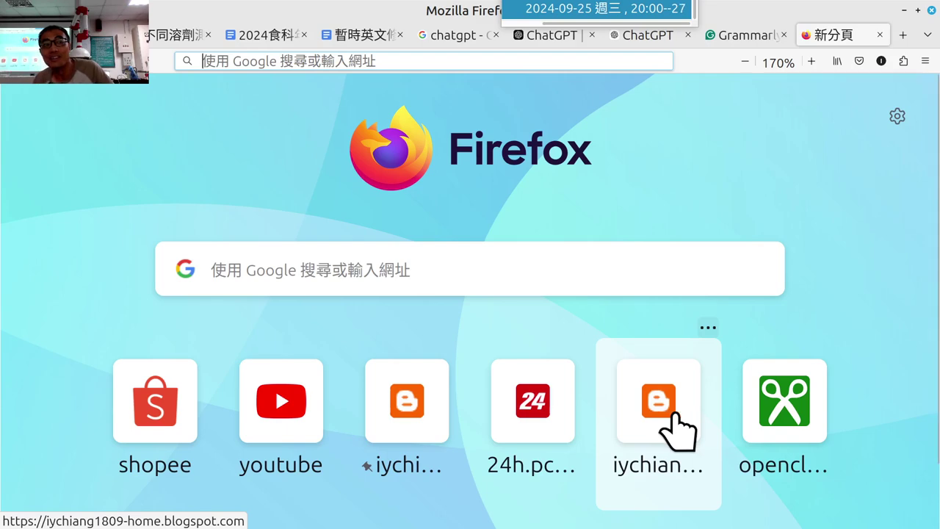
left_click(756, 36)
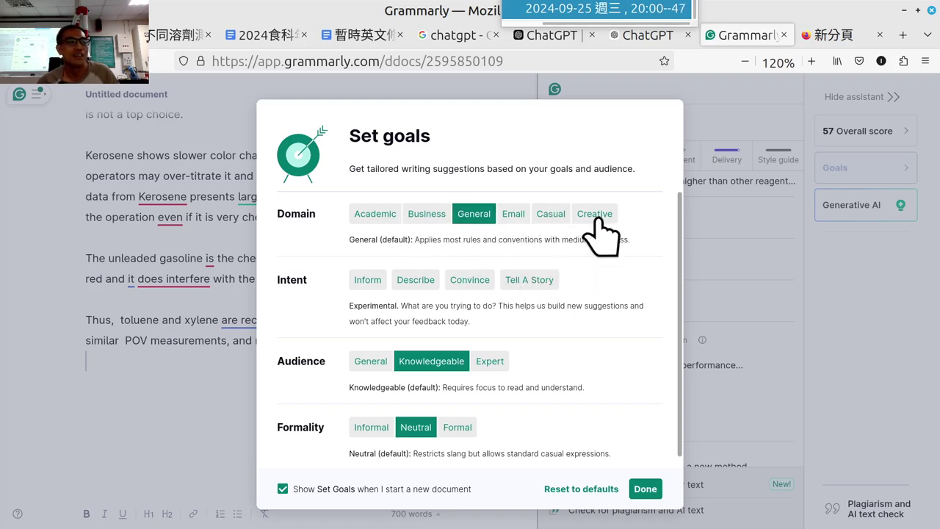
Step: Set the document's writing goals to the Academic domain, Essay type and APA format, and apply them
left_click(371, 214)
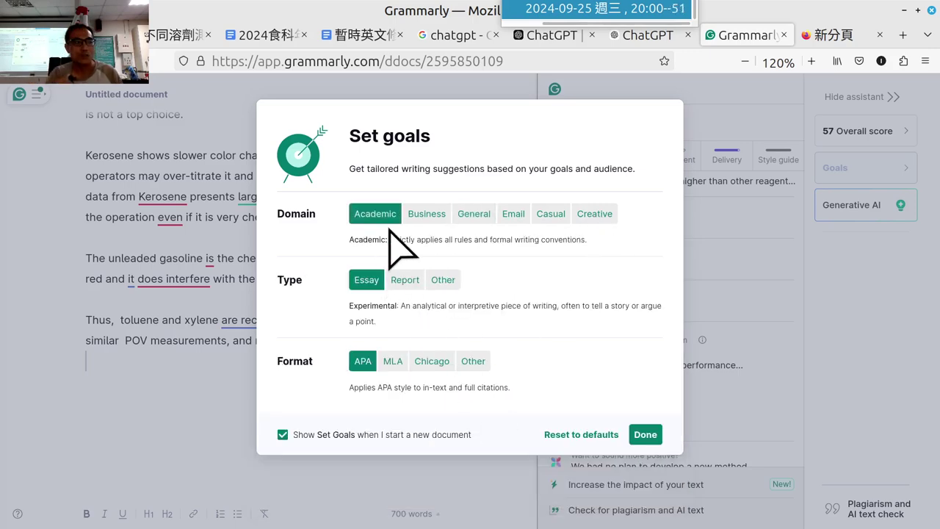
left_click(402, 283)
left_click(360, 281)
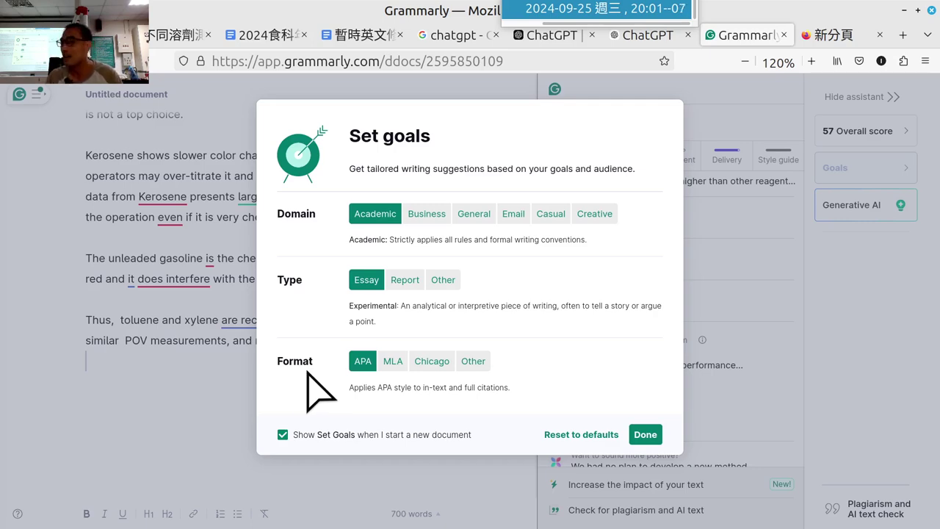
left_click(644, 435)
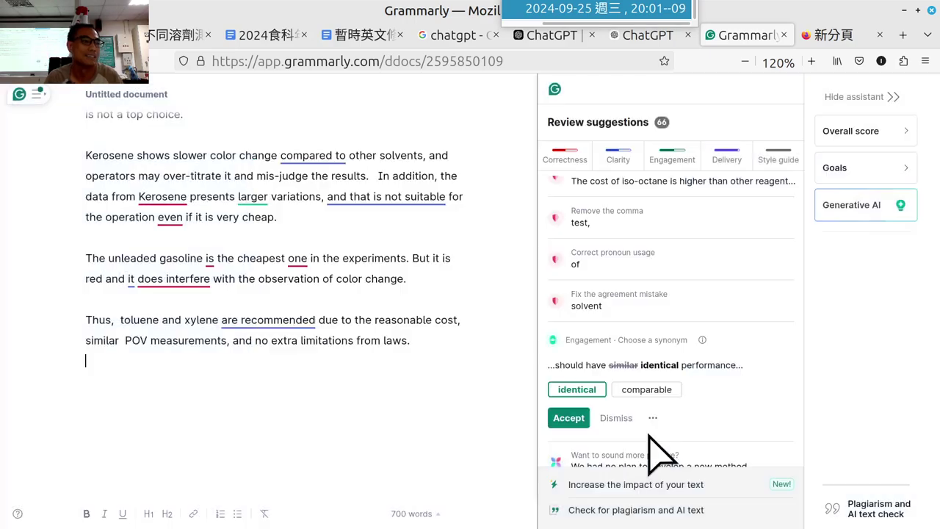
Step: Examine the title options and the keyword line at the beginning of the document for flagged issues
scroll(366, 337, "up", 20)
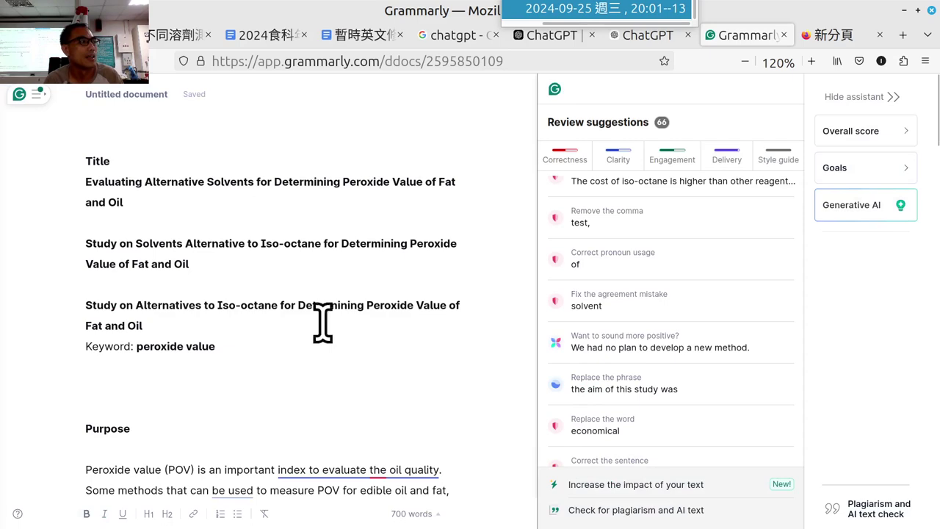
left_click(110, 176)
left_click(240, 382)
scroll(242, 383, "down", 2)
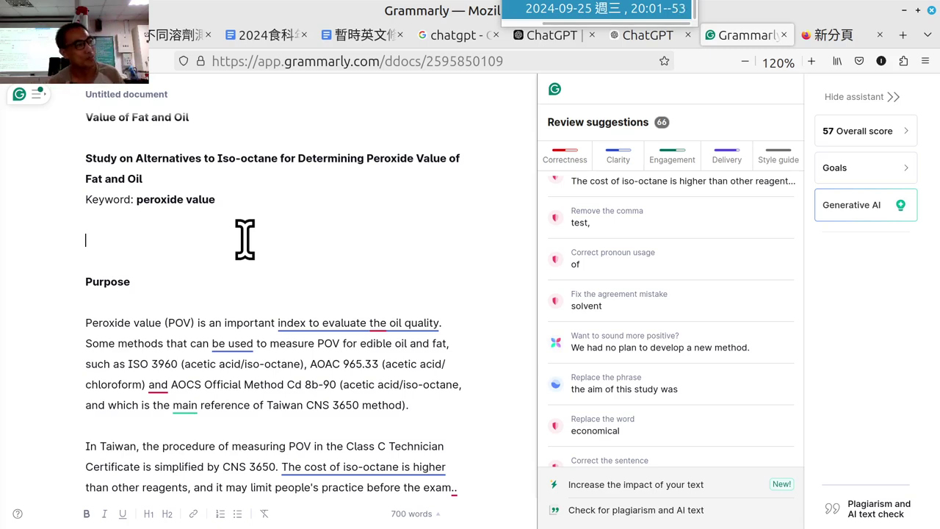
left_click(176, 258)
scroll(304, 319, "up", 3)
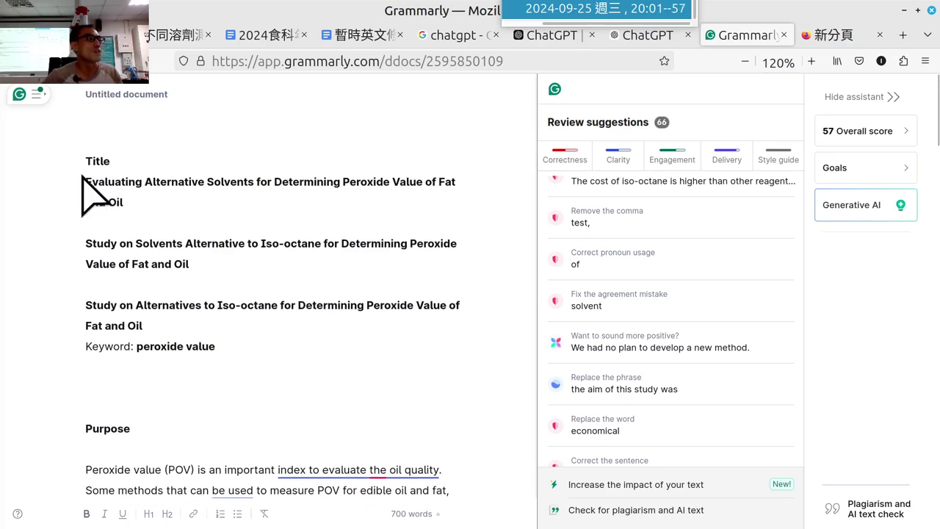
left_click_drag(69, 185, 304, 399)
left_click(304, 399)
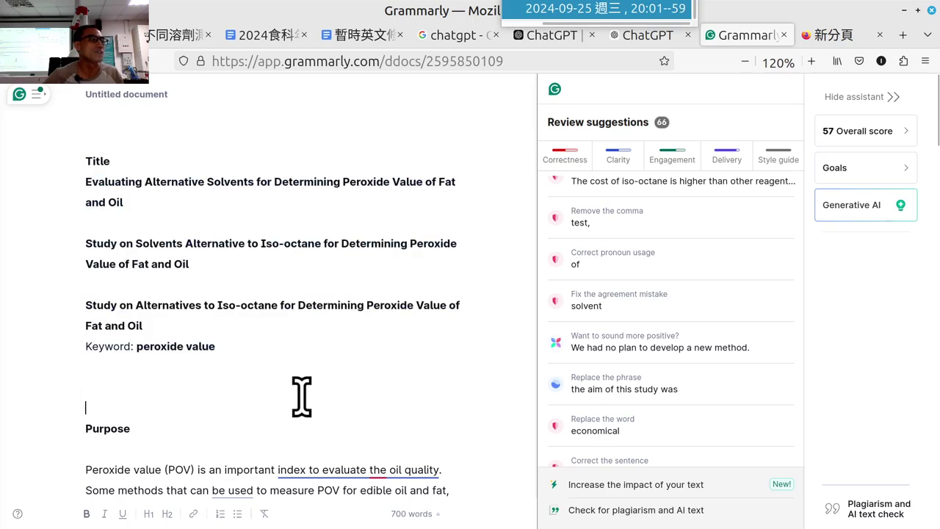
Step: Accept the clarity rewrite of the first Purpose sentence, changing its ending to "oil quality index"
scroll(304, 392, "down", 3)
scroll(287, 304, "down", 3)
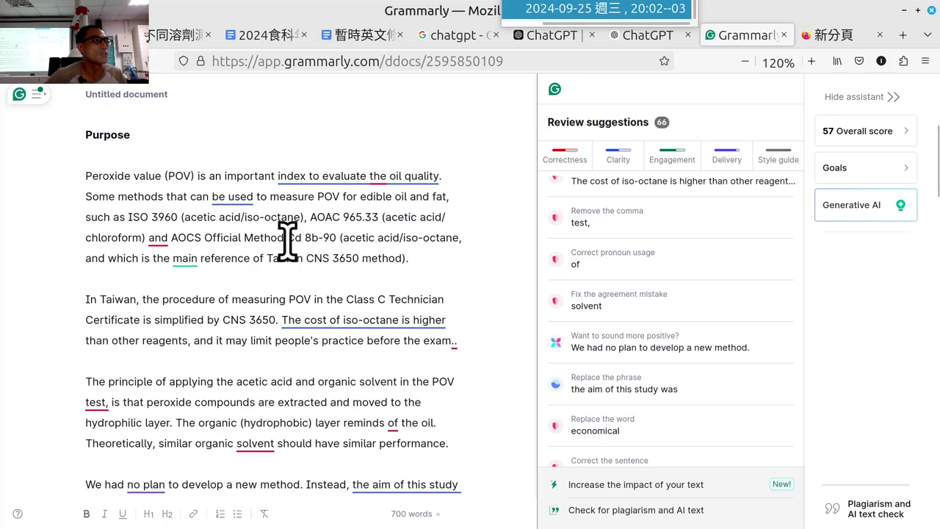
left_click(327, 176)
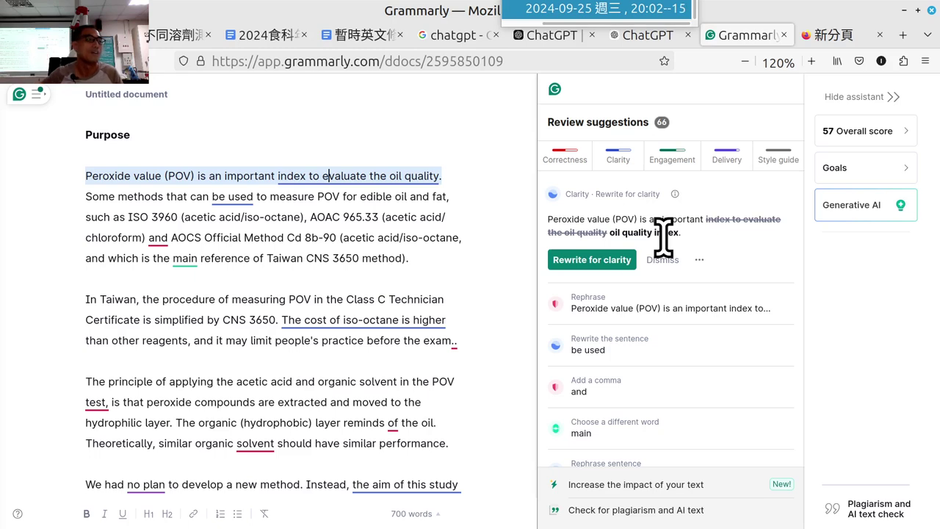
left_click(622, 261)
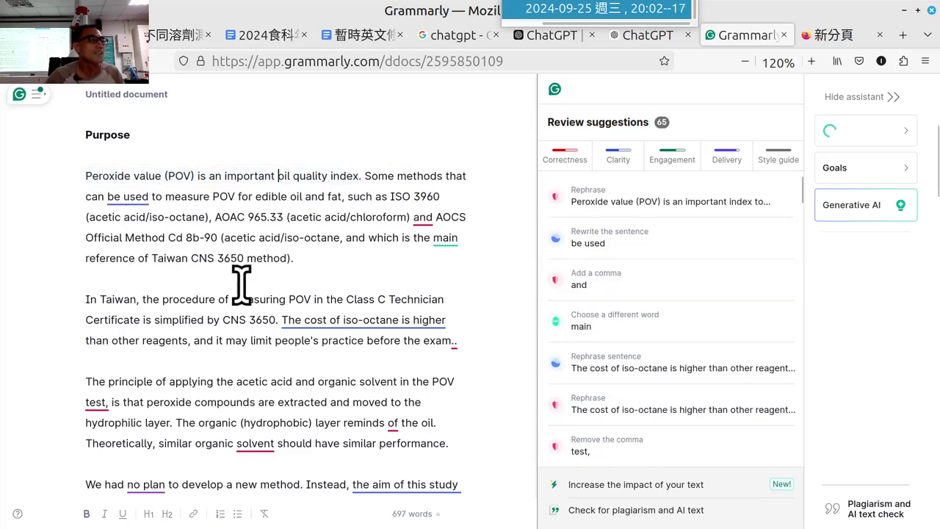
Step: Check the suggestions for "be used" and "an important", and accept the comma before "and AOCS Official Method"
left_click(128, 197)
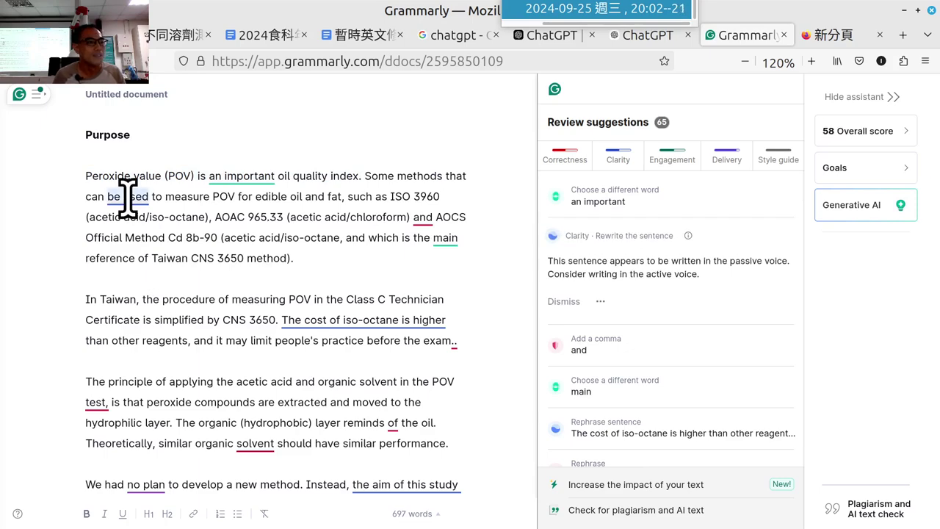
left_click(607, 205)
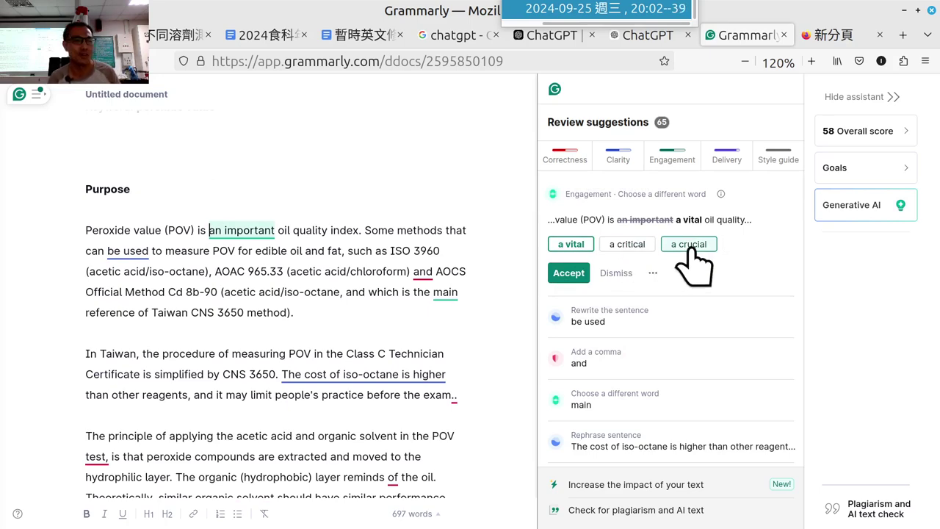
left_click(227, 230)
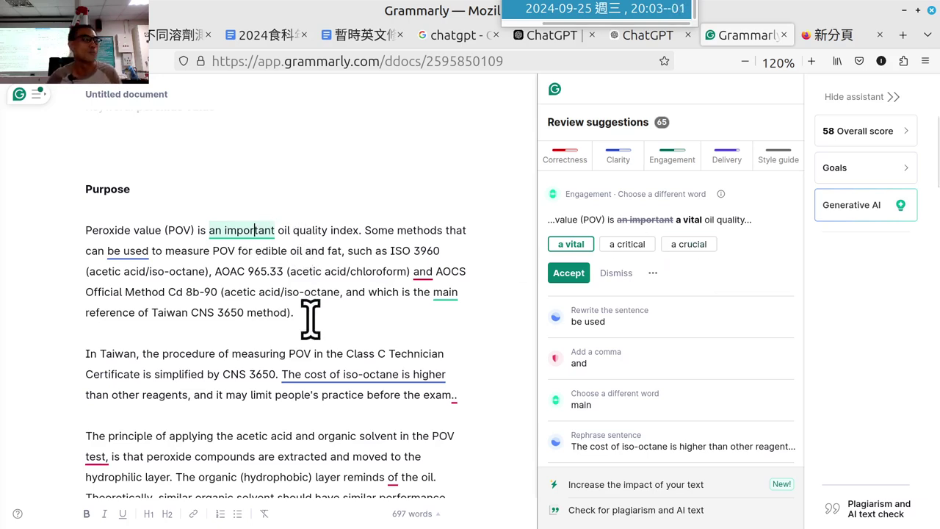
left_click(130, 255)
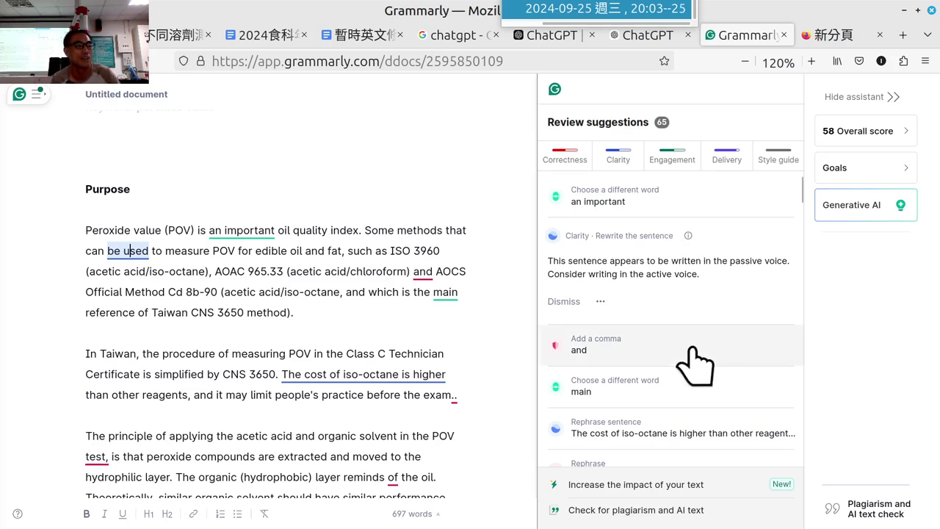
left_click(421, 271)
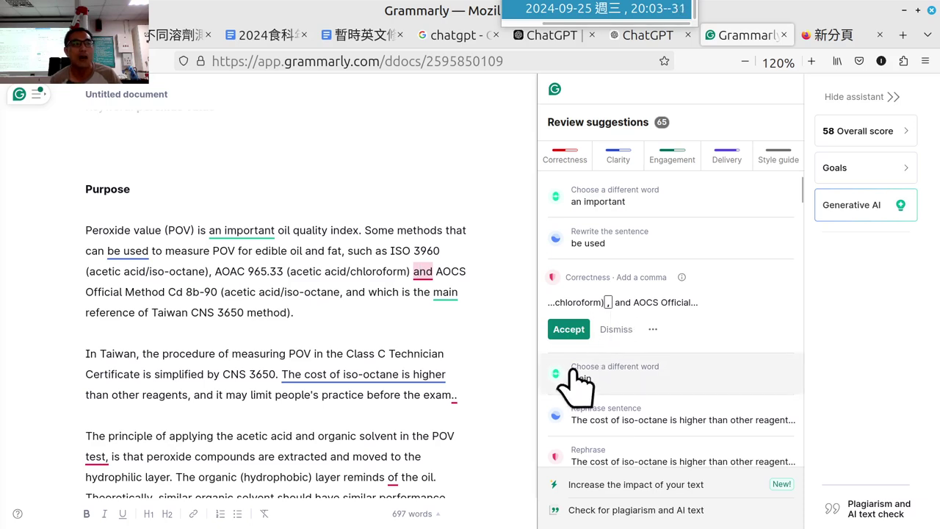
left_click(568, 329)
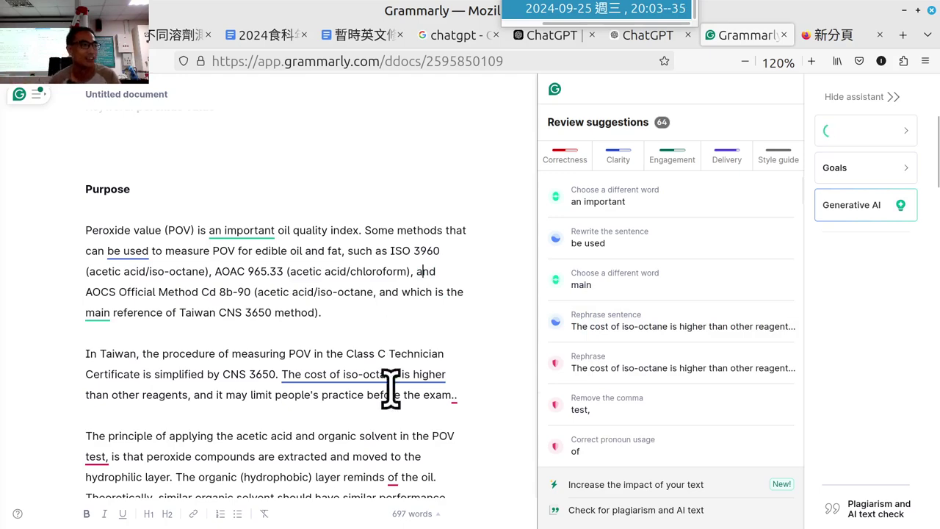
Step: Check the word suggestion for "main", and accept the clarity rewrite "Iso-octane costs more" in the second Purpose paragraph
left_click(96, 314)
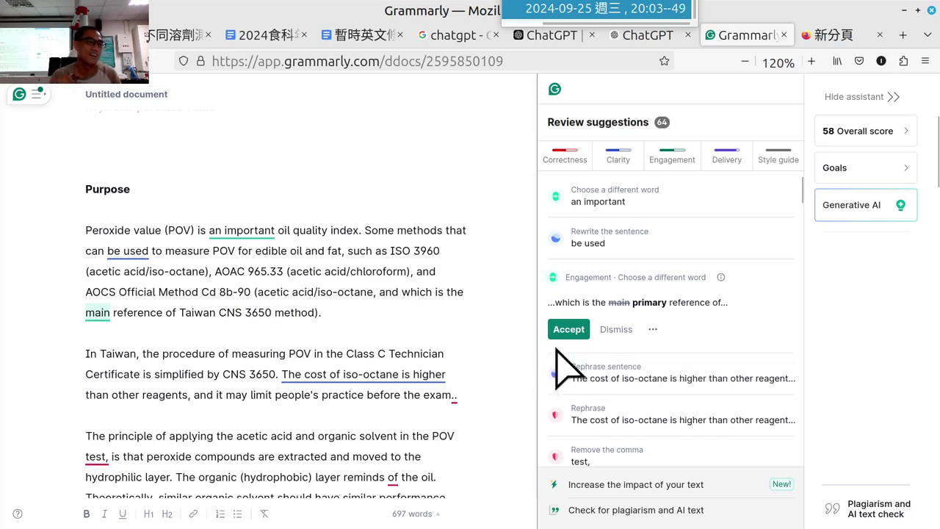
left_click(216, 320)
scroll(216, 320, "down", 2)
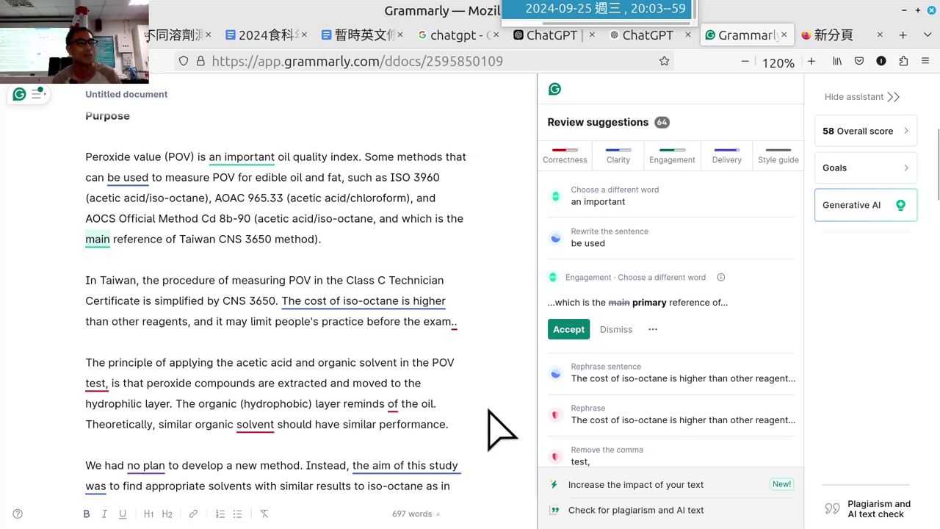
left_click(349, 303)
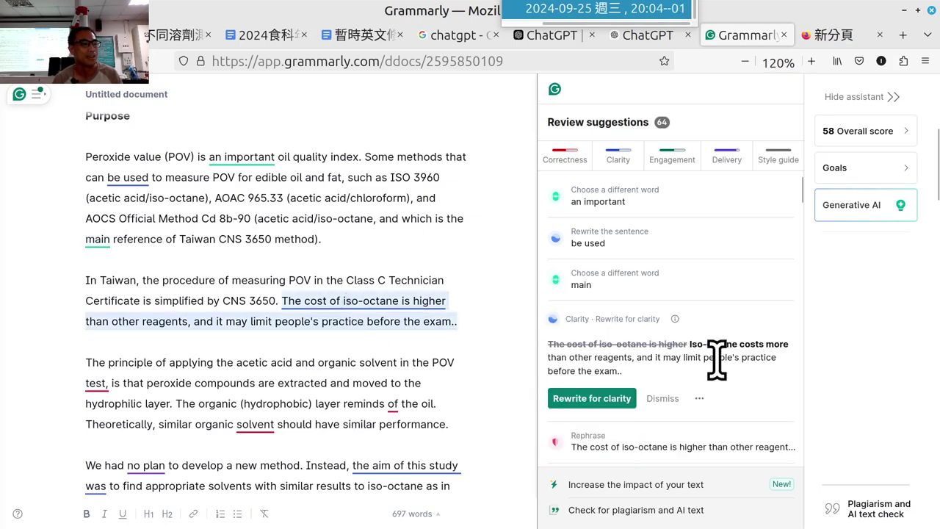
scroll(717, 357, "down", 2)
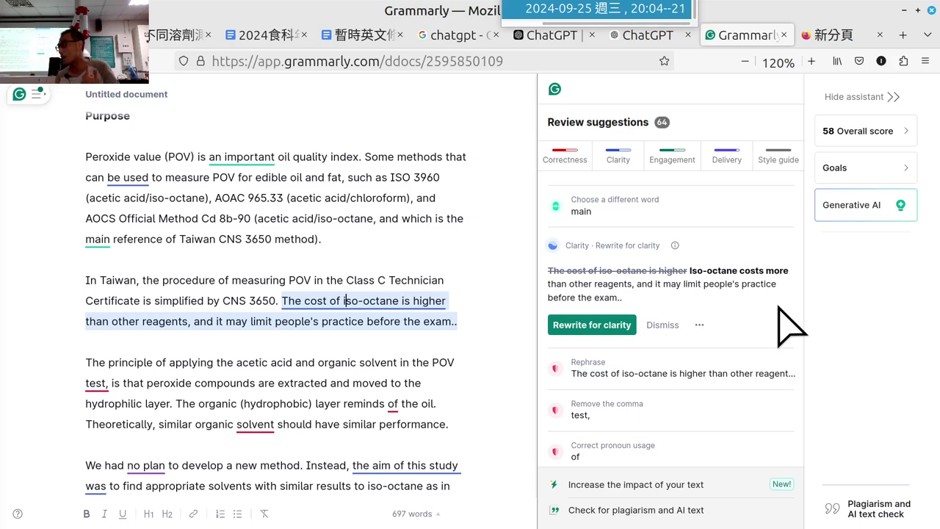
left_click(596, 331)
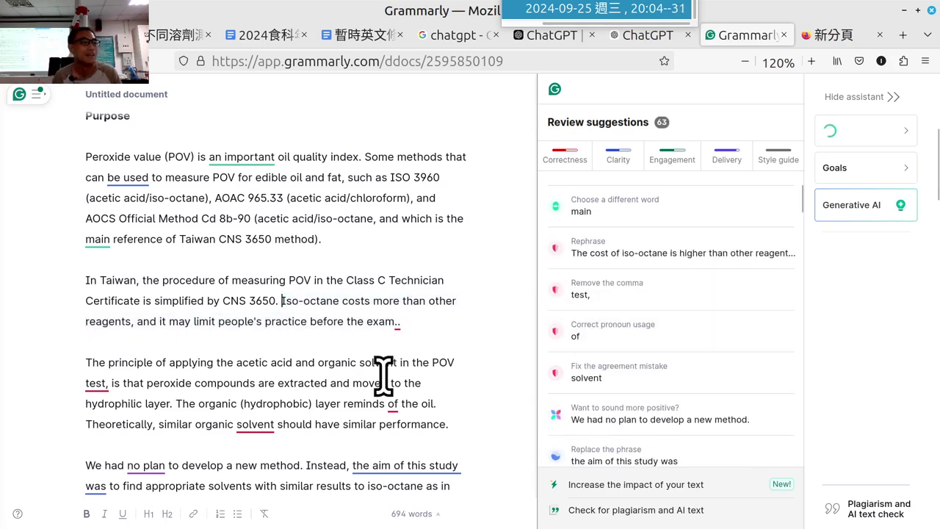
Step: Remove the duplicate period after "exam" and accept removing the comma after "POV test"
scroll(384, 376, "down", 2)
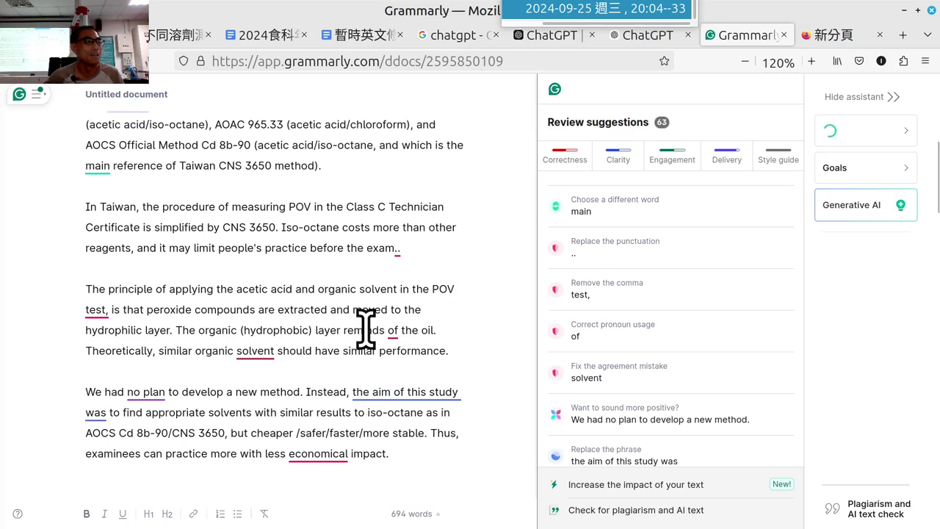
left_click(397, 249)
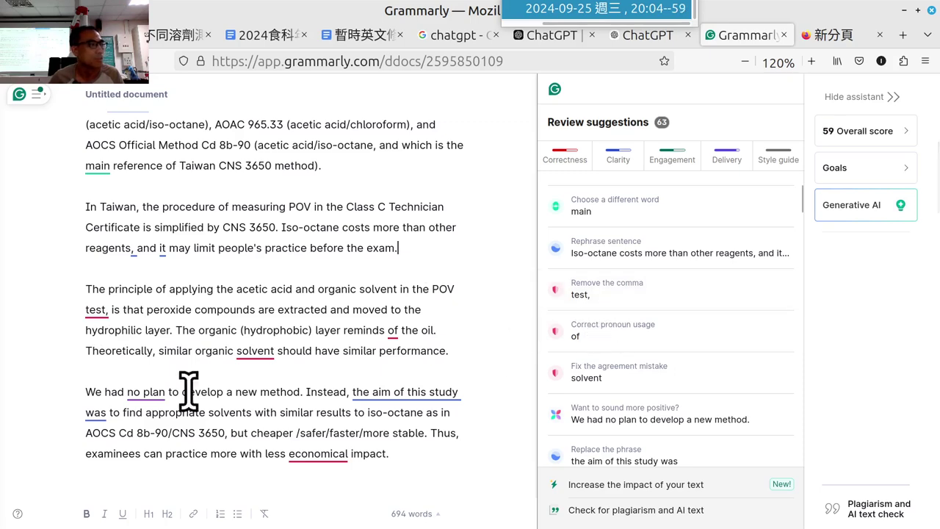
left_click(88, 315)
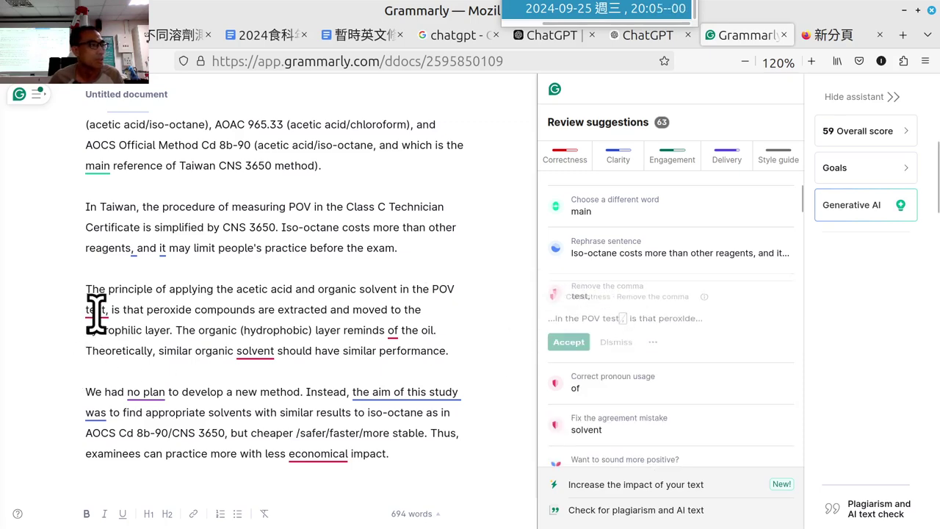
left_click(569, 339)
Step: Insert "++++" after "reminds of" in the third Purpose paragraph, and accept the plural "solvents" in the sentence that follows
scroll(392, 342, "down", 2)
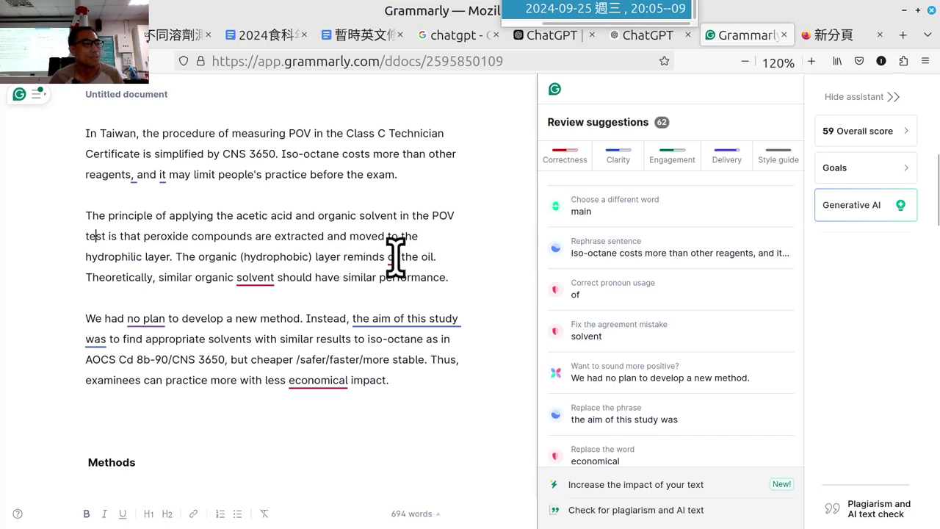
left_click(393, 257)
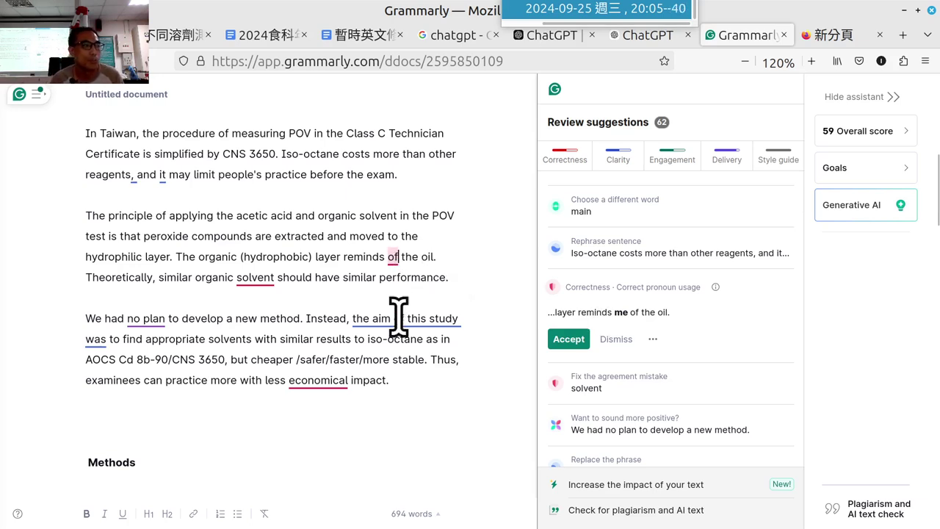
type("++++")
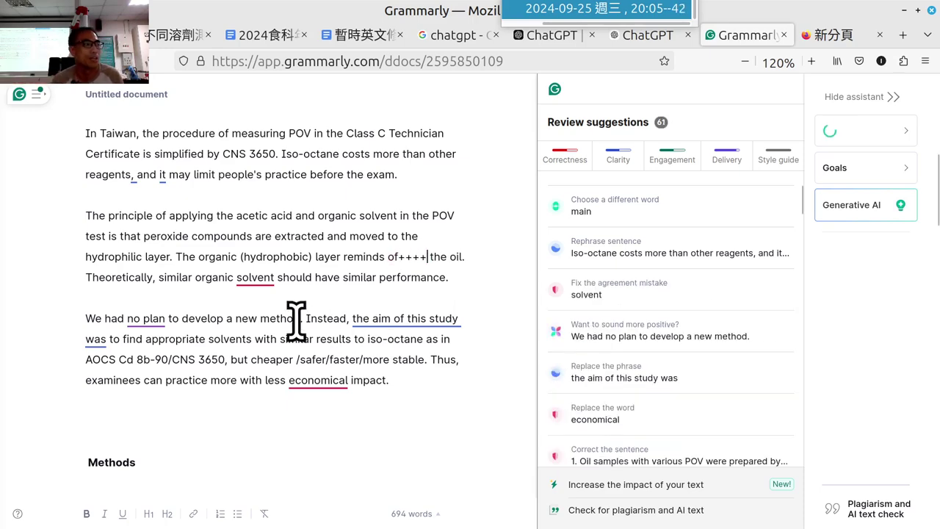
left_click(252, 277)
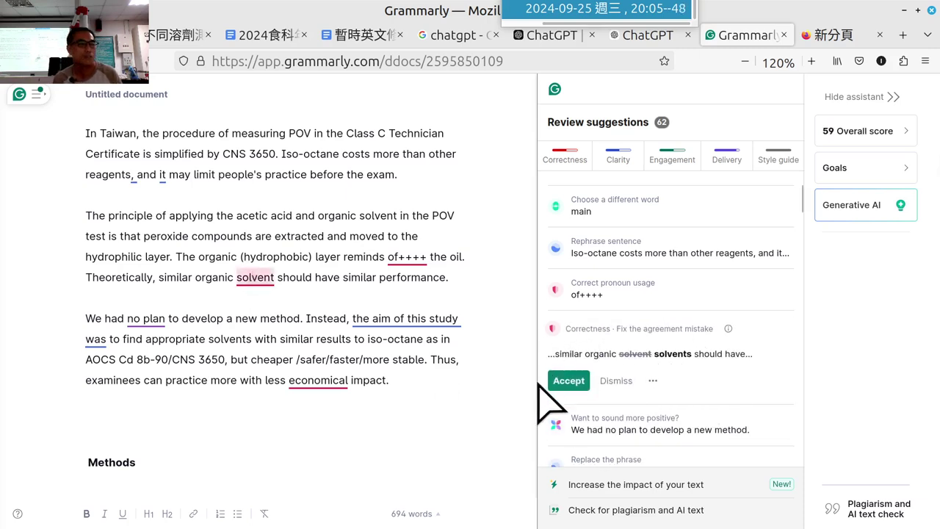
left_click(565, 381)
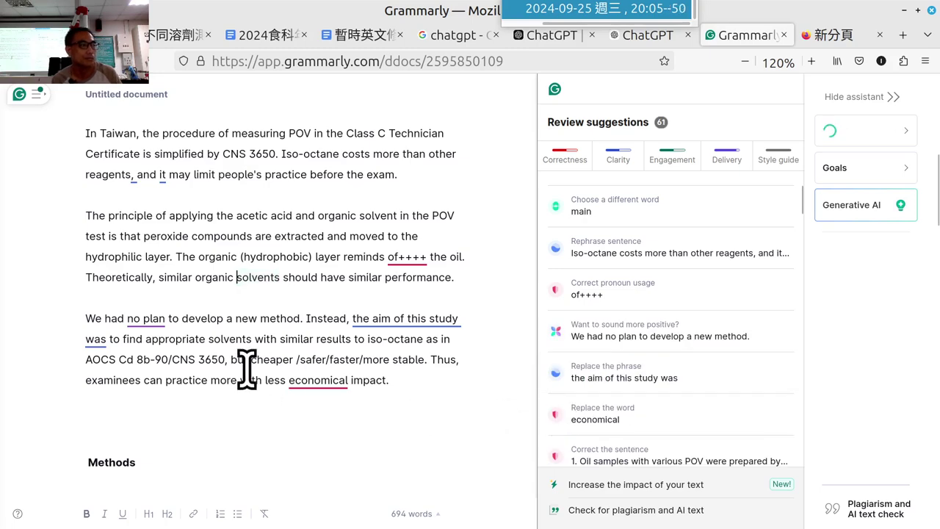
Step: Accept the positive rephrase "We had yet to develop a new method." and check the suggestion for "the aim of this study was"
left_click(140, 318)
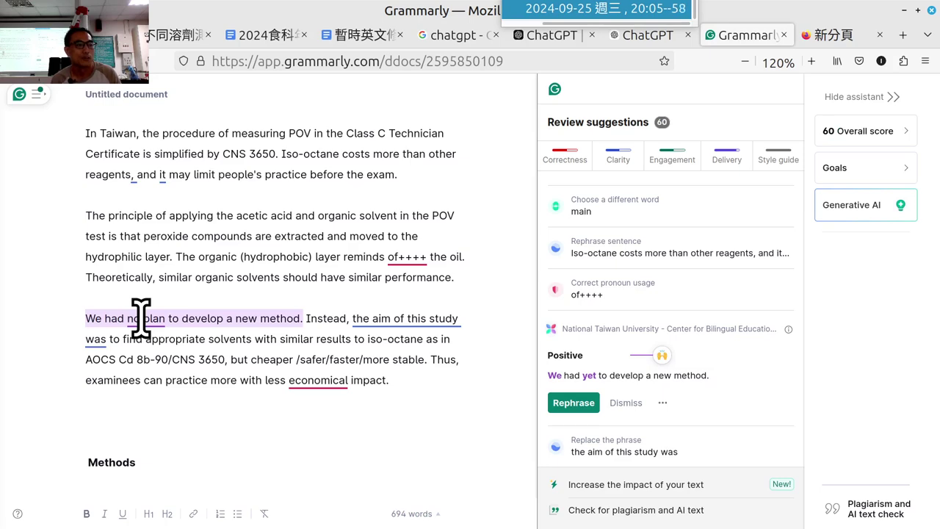
left_click(571, 403)
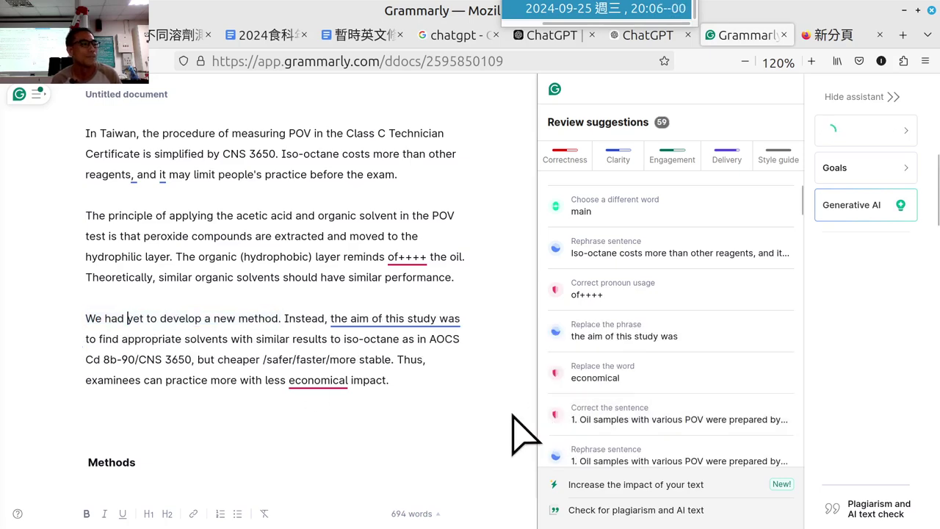
left_click(359, 320)
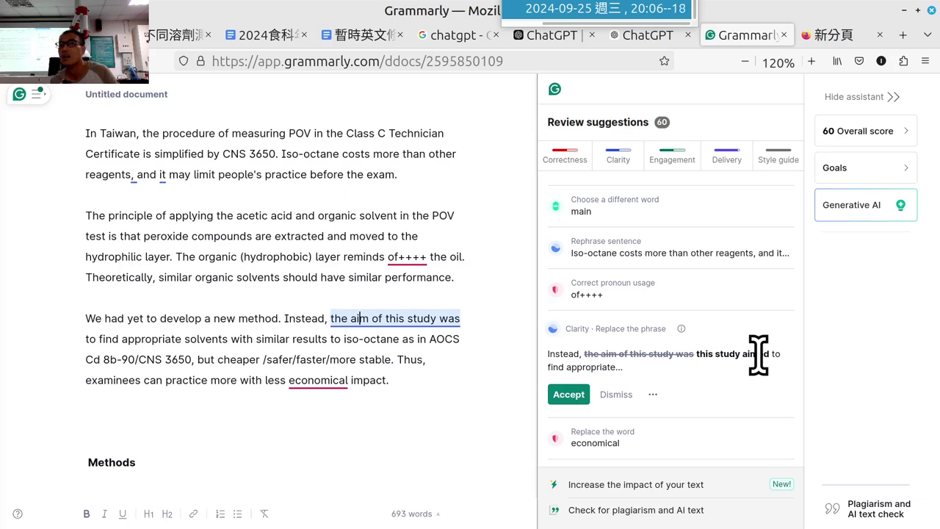
left_click_drag(350, 318, 369, 318)
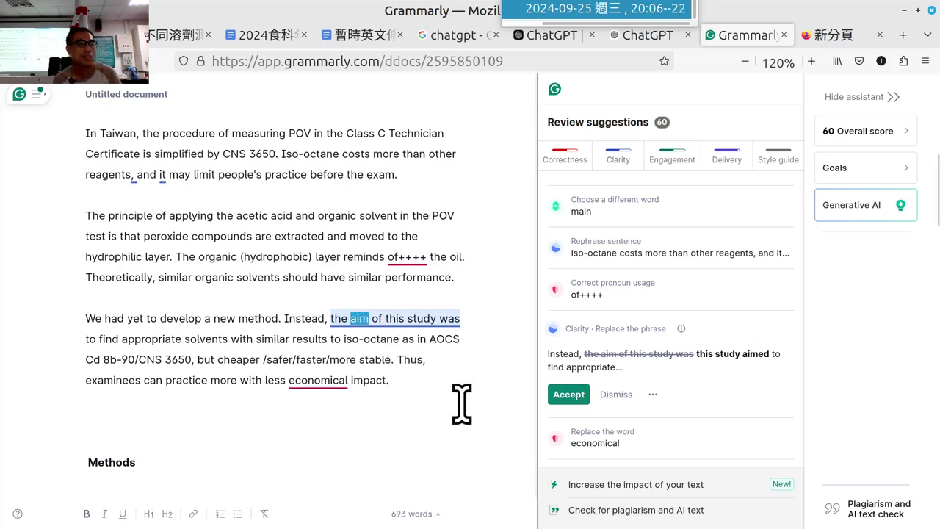
Step: Accept "economic" for "economical" in the last Purpose paragraph, and the correction with "POVs" and without "along," in Methods item 1
left_click(323, 382)
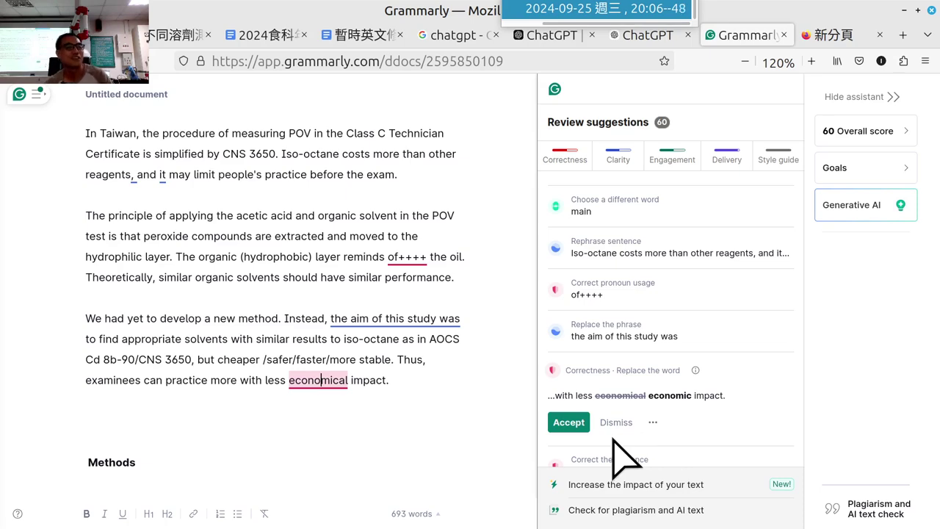
left_click(570, 423)
scroll(335, 381, "down", 2)
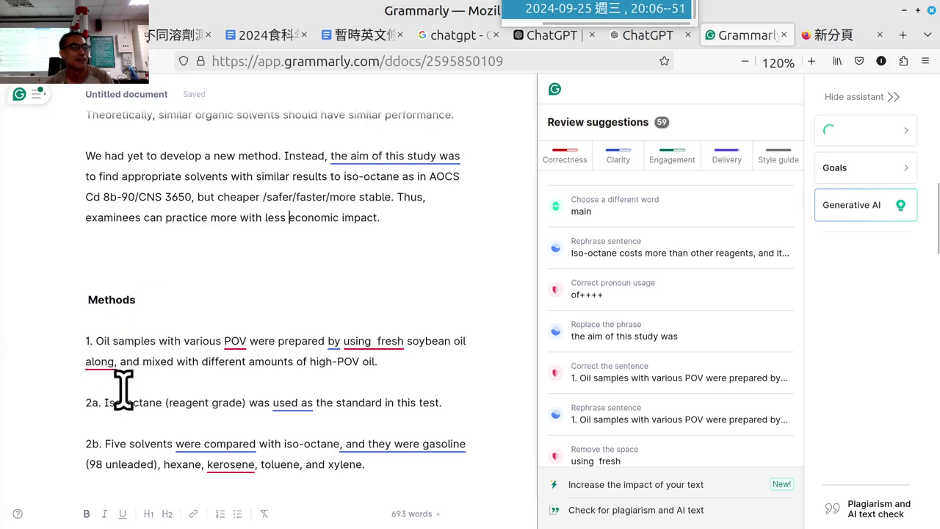
left_click(235, 343)
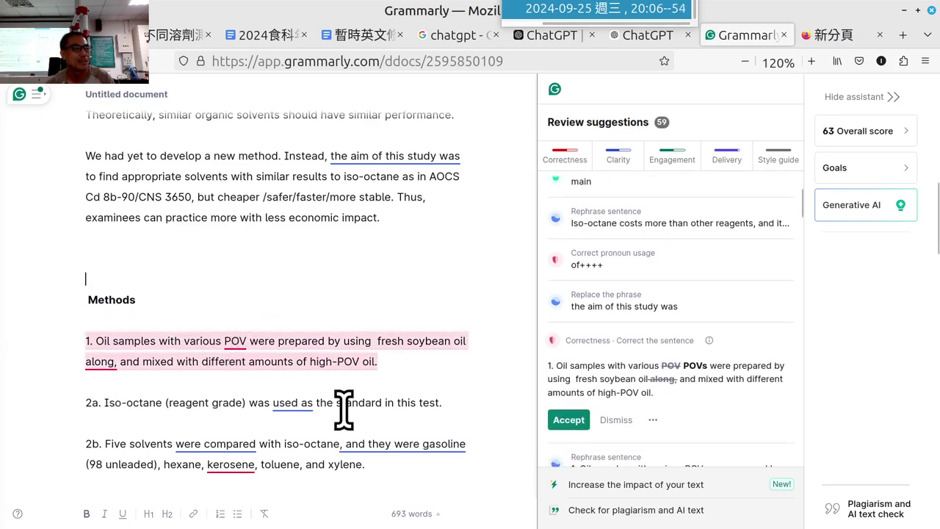
left_click(91, 404)
left_click(134, 345)
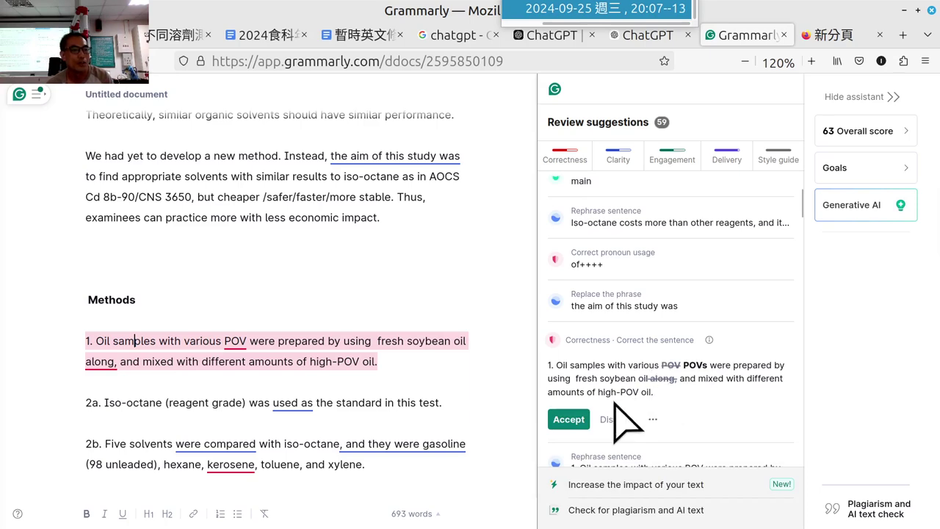
left_click(558, 418)
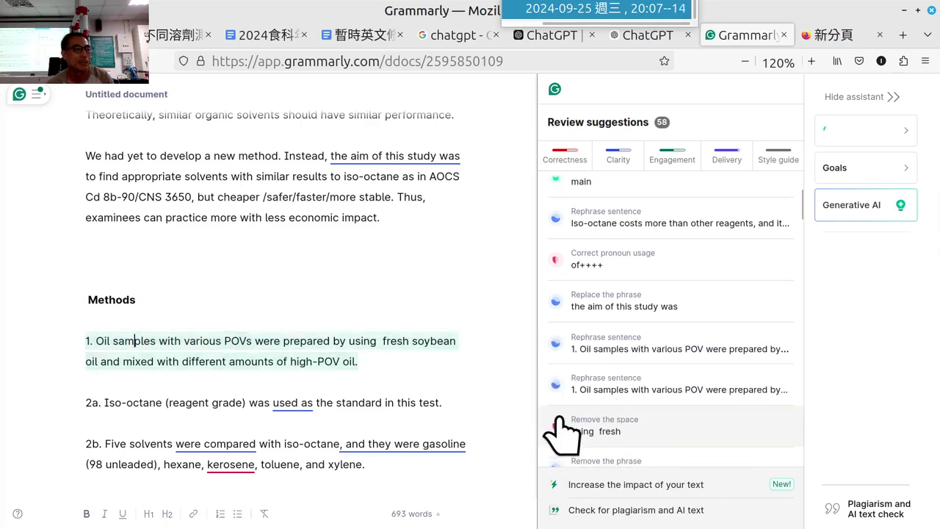
Step: Delete the extra space before "fresh" in Methods item 1, and accept removing "used as" from item 2a
left_click(387, 341)
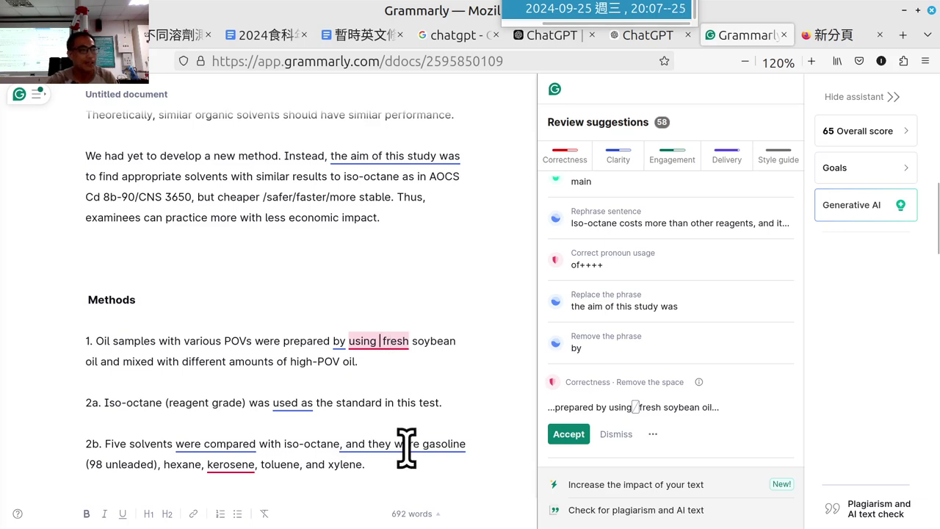
key("BackSpace")
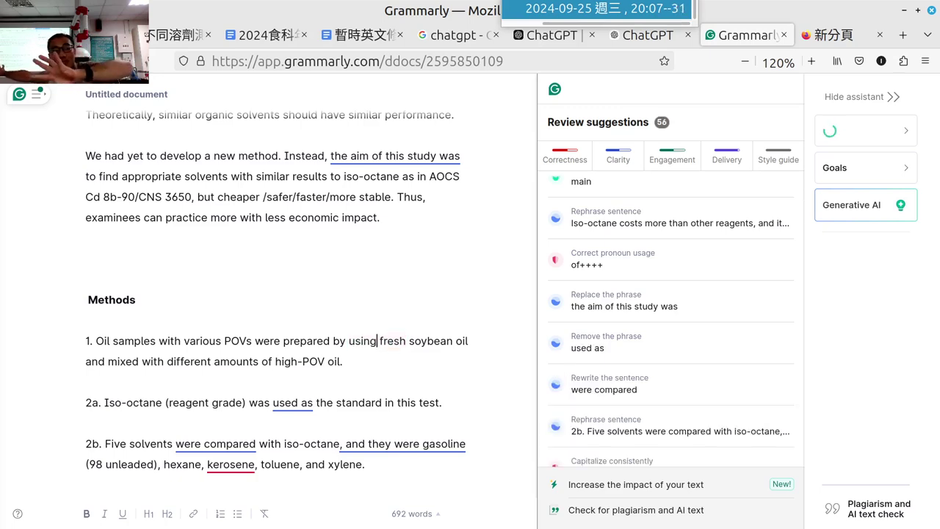
scroll(248, 397, "down", 2)
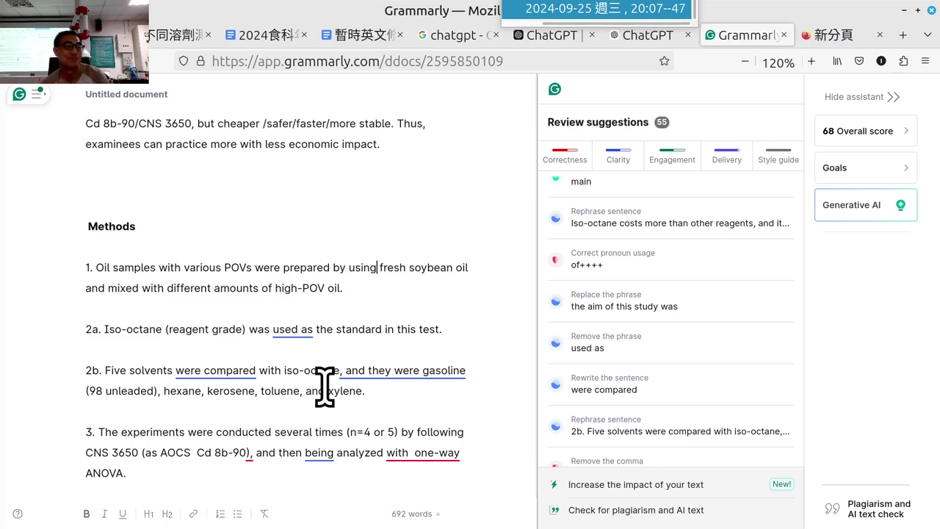
left_click(284, 328)
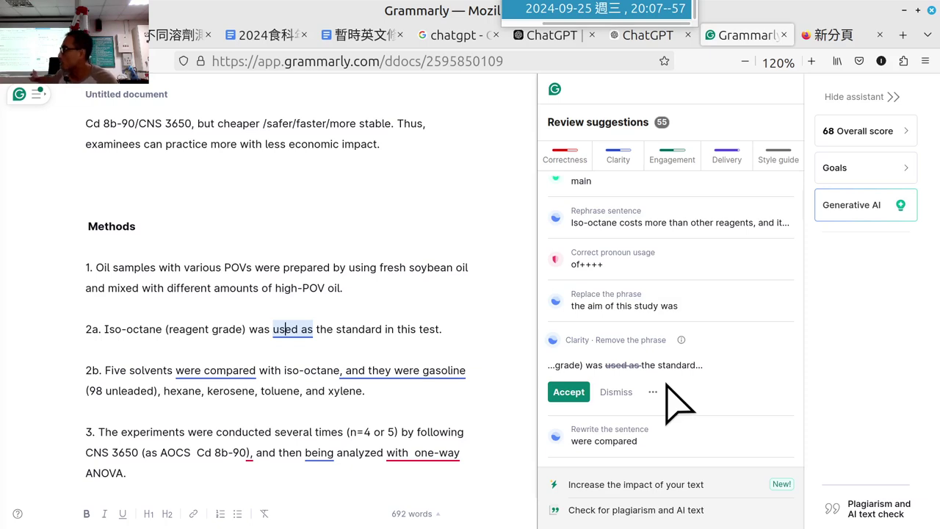
left_click(568, 391)
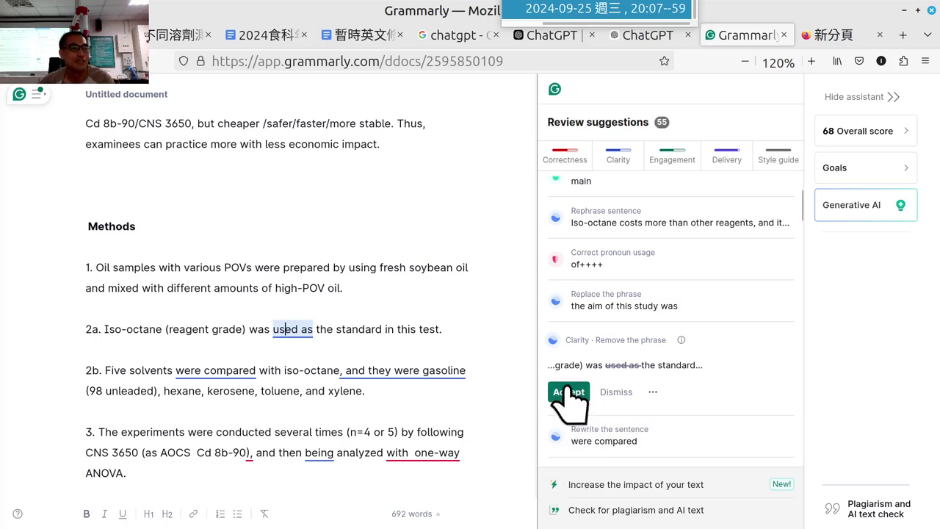
Step: Check the passive-voice suggestion for "were compared", and accept the clarity rewrite "iso-octane: gasoline" in Methods item 2b
scroll(294, 381, "down", 2)
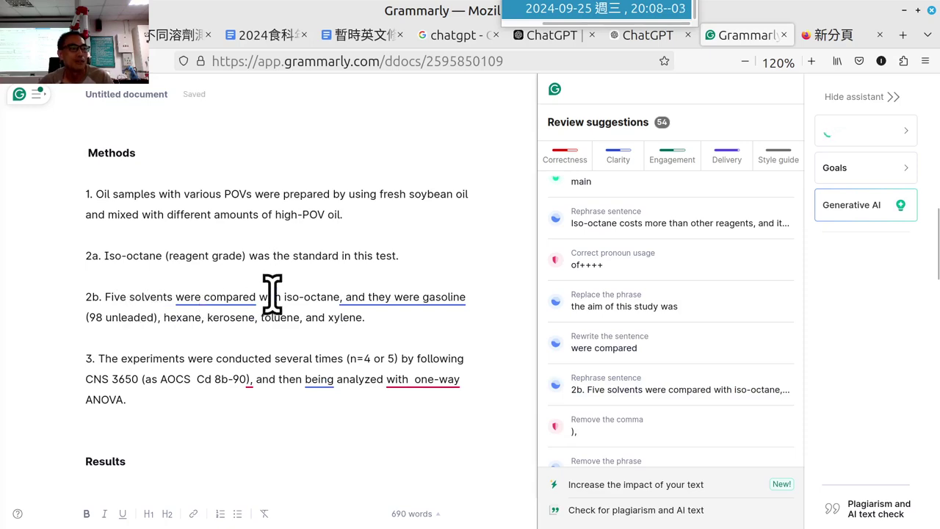
left_click(220, 297)
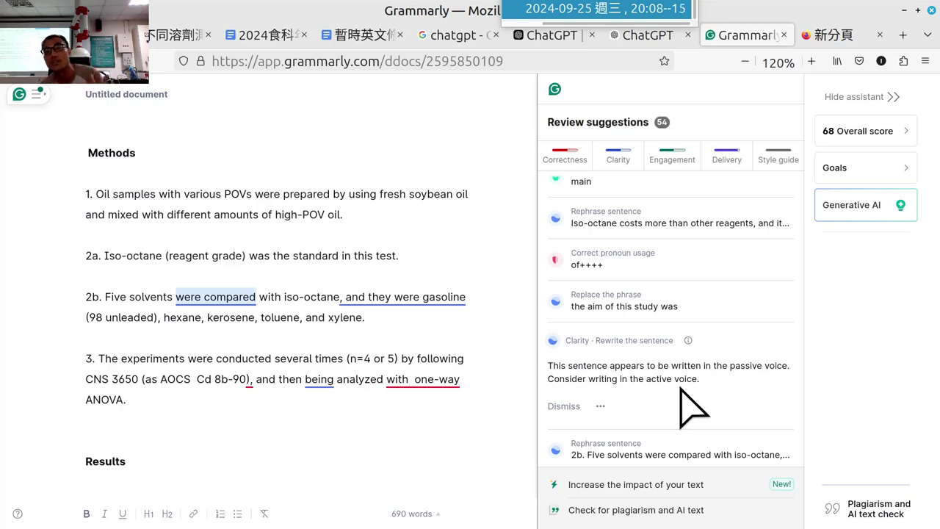
left_click(387, 298)
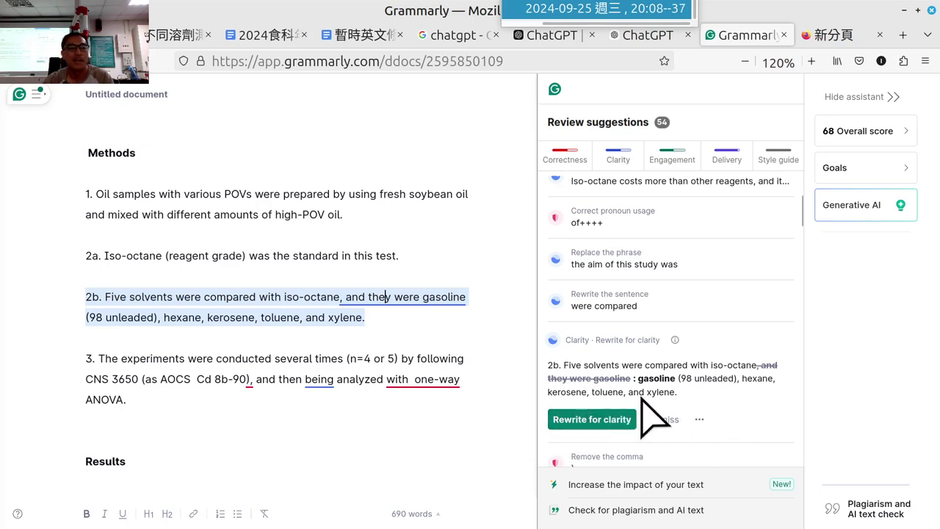
left_click(592, 420)
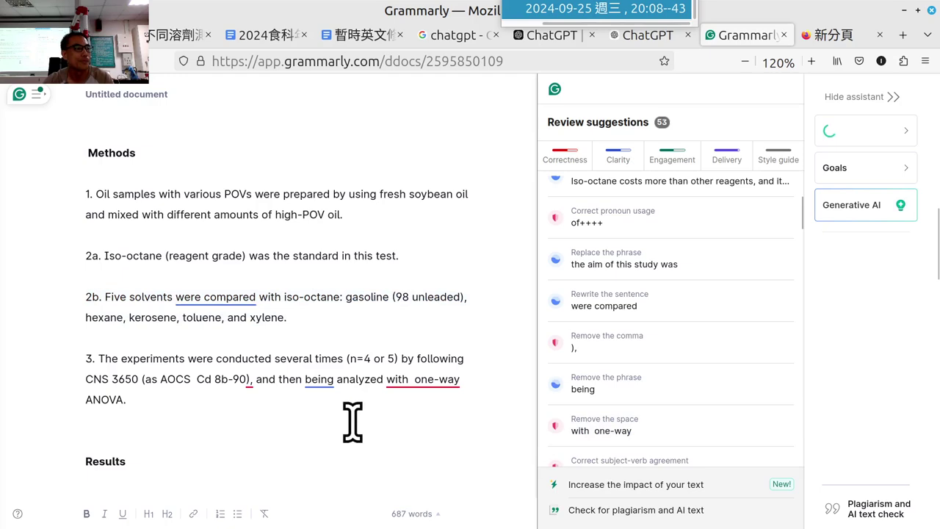
left_click(225, 307)
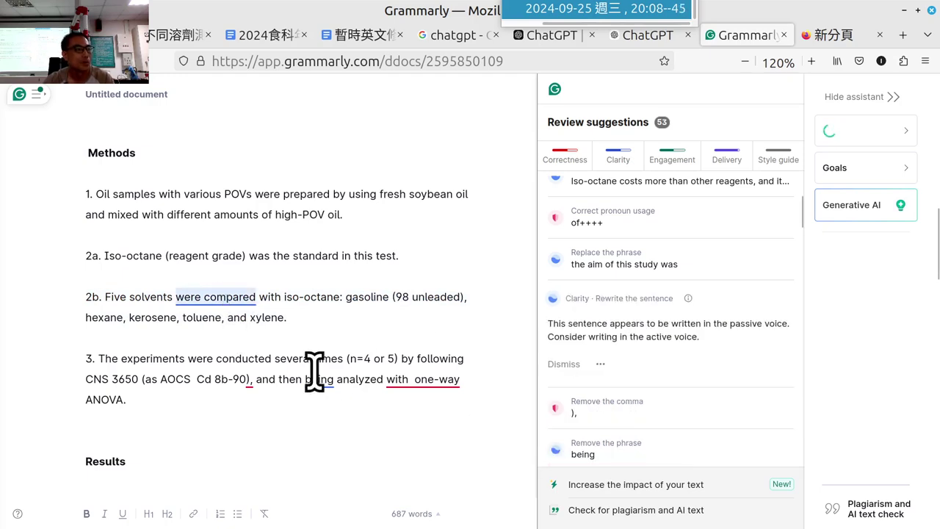
left_click(236, 422)
Step: Accept removing the comma after "Cd 8b-90)" in Methods item 3
scroll(239, 420, "down", 2)
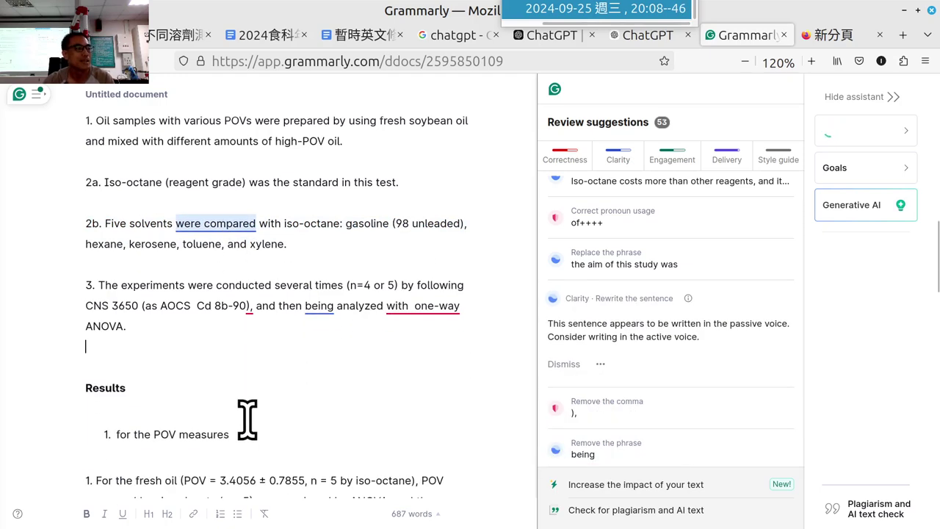
left_click(251, 305)
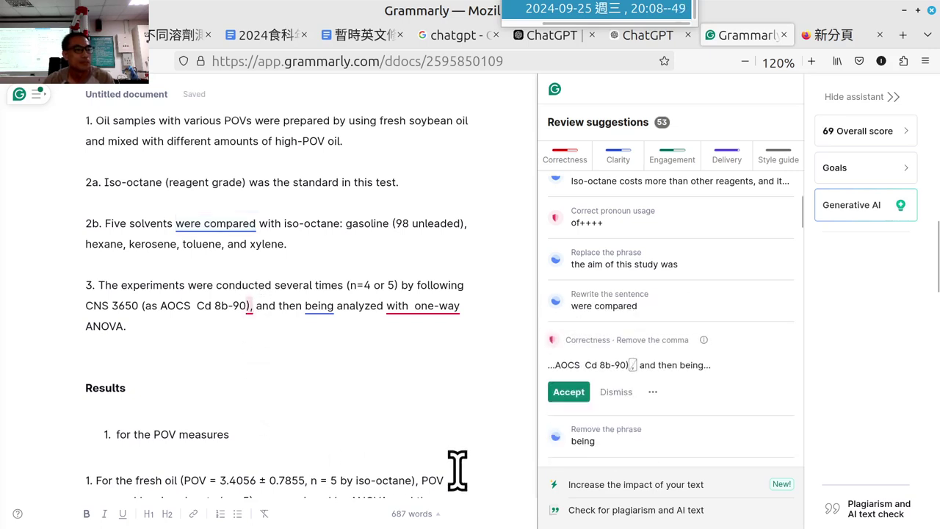
left_click(560, 394)
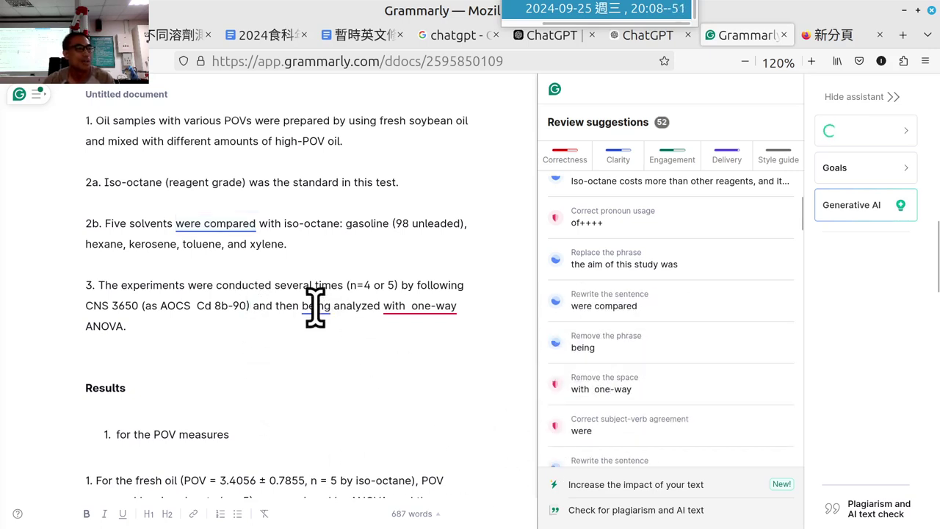
Step: Accept removing "being" before "analyzed" and delete the extra space before "one-way" in Methods item 3
left_click(316, 307)
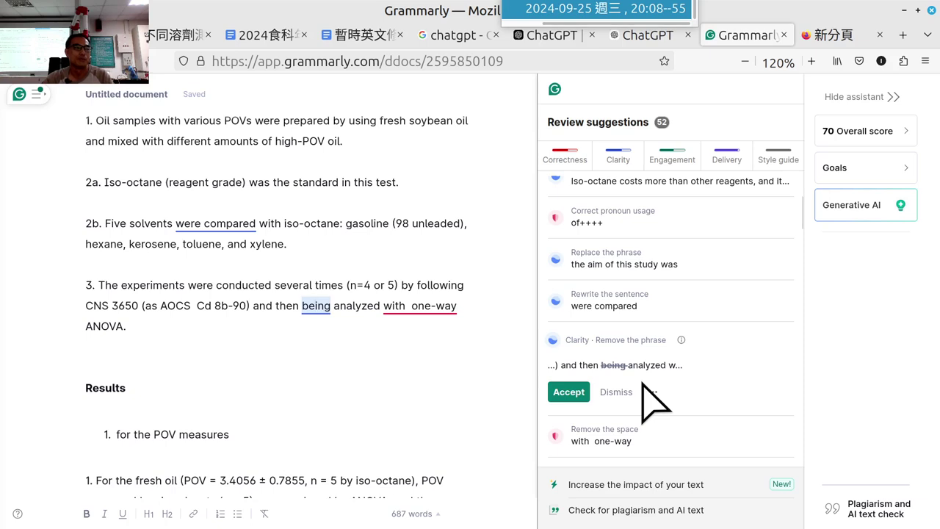
left_click(569, 391)
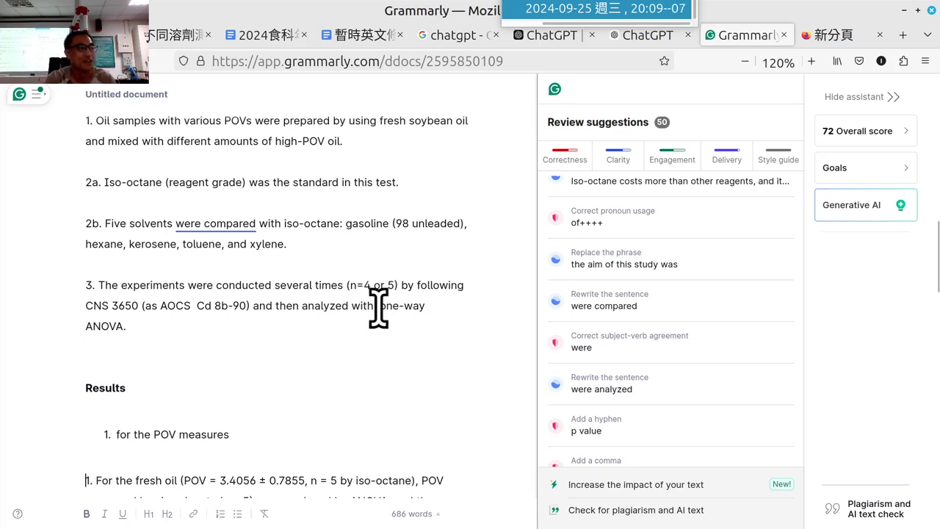
key("BackSpace")
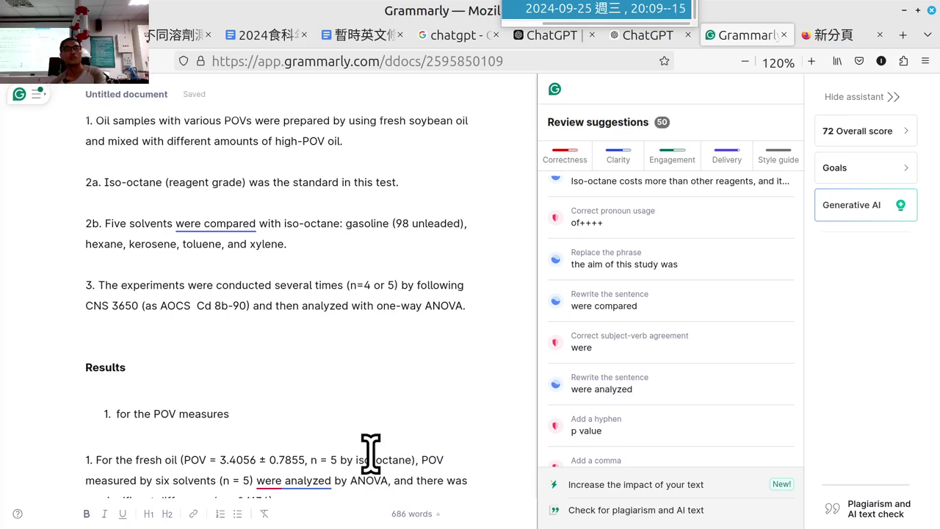
Step: Accept the subject-verb agreement correction "was" before "analyzed by ANOVA" in Results item 1
scroll(367, 441, "down", 4)
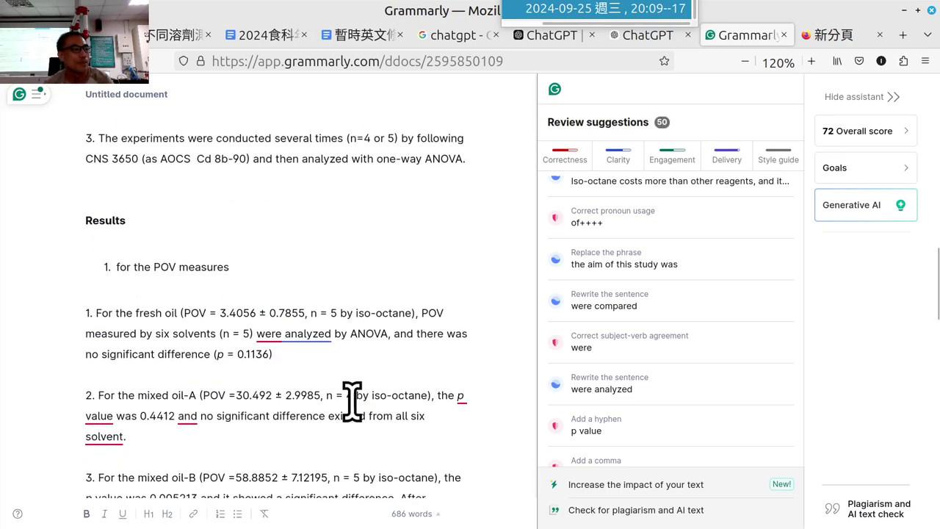
left_click(263, 334)
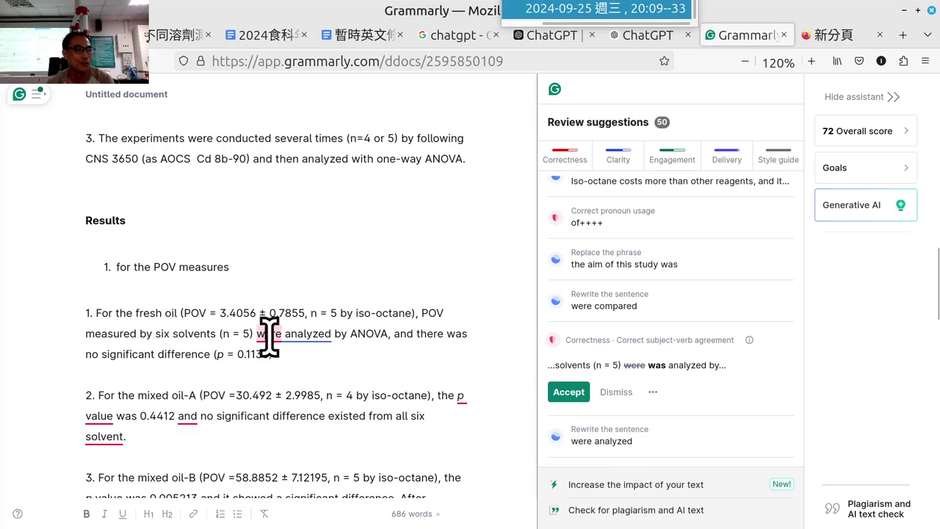
left_click(549, 392)
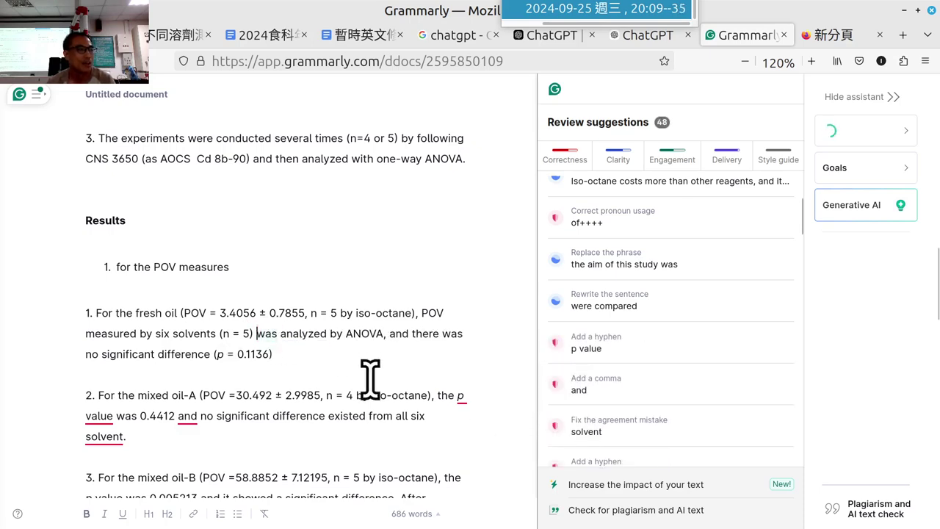
Step: Accept the hyphenated "p-value" in Results item 2 for the mixed oil-A
scroll(370, 378, "down", 2)
scroll(370, 373, "down", 2)
left_click(460, 248)
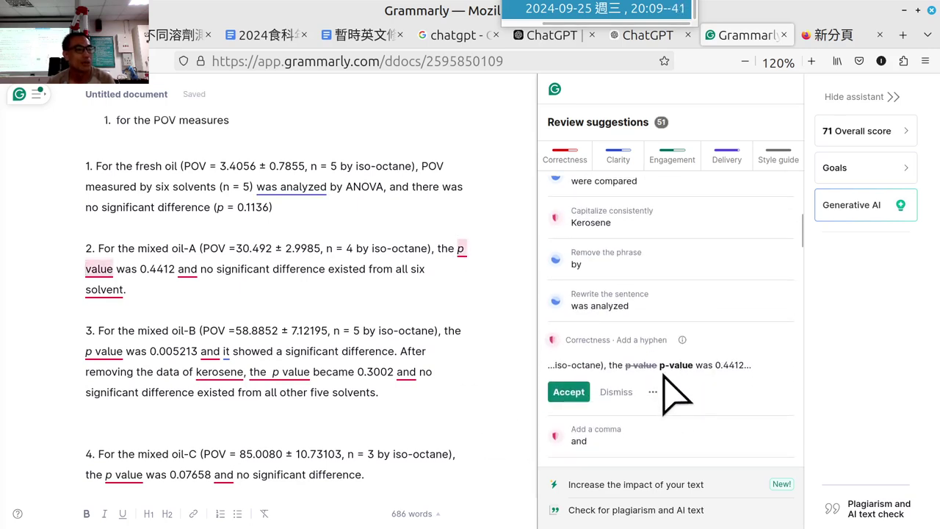
left_click(567, 392)
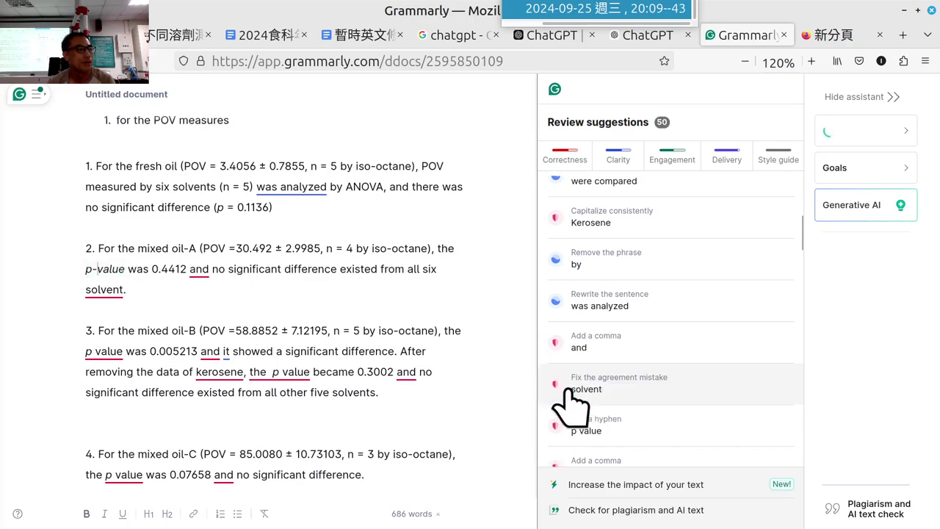
Step: Accept the comma before "and no significant difference" and the plural "solvents" in Results item 2
left_click(199, 272)
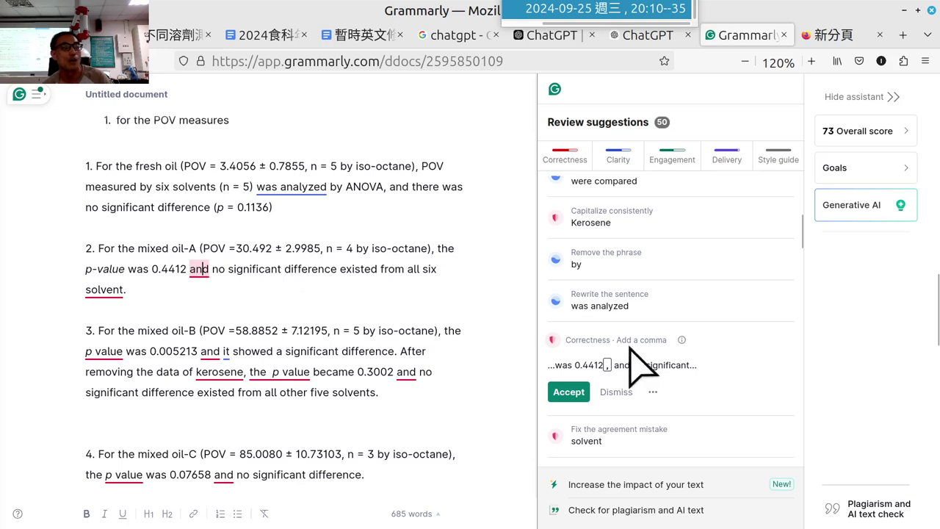
left_click(567, 394)
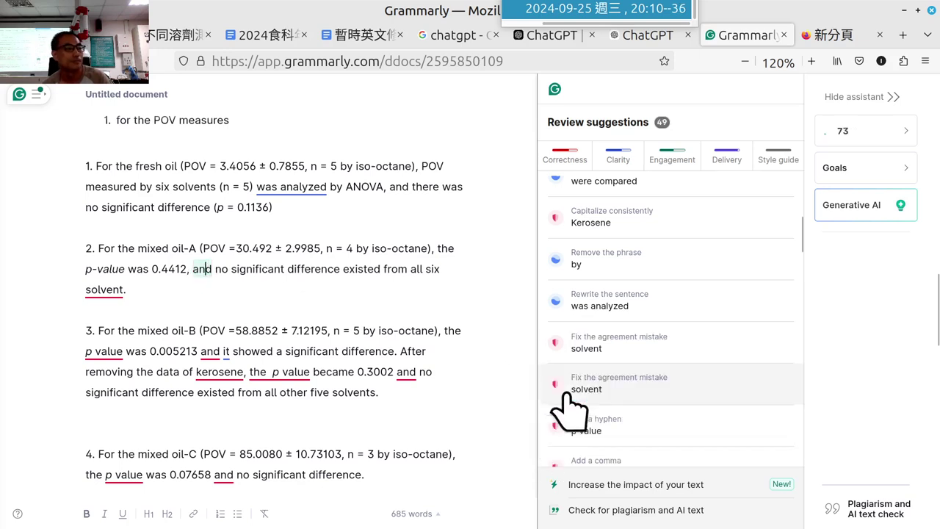
left_click(105, 291)
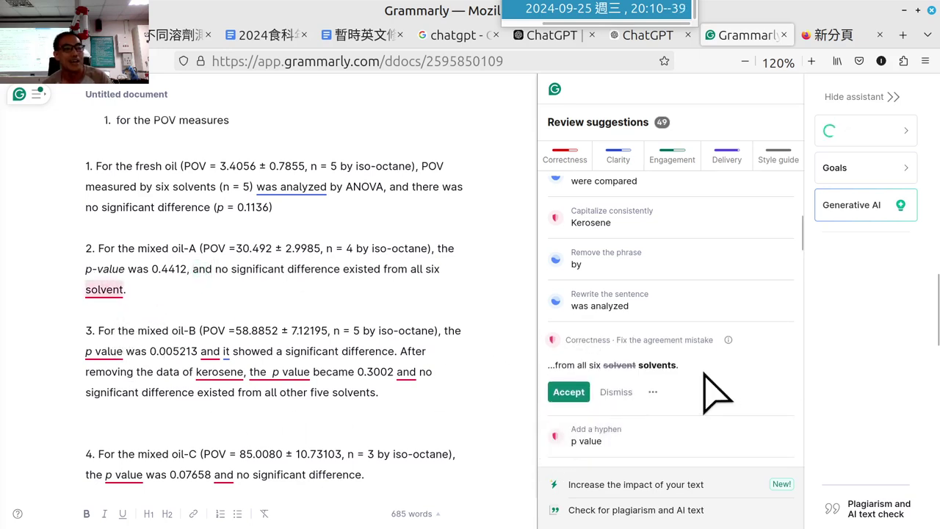
left_click(568, 391)
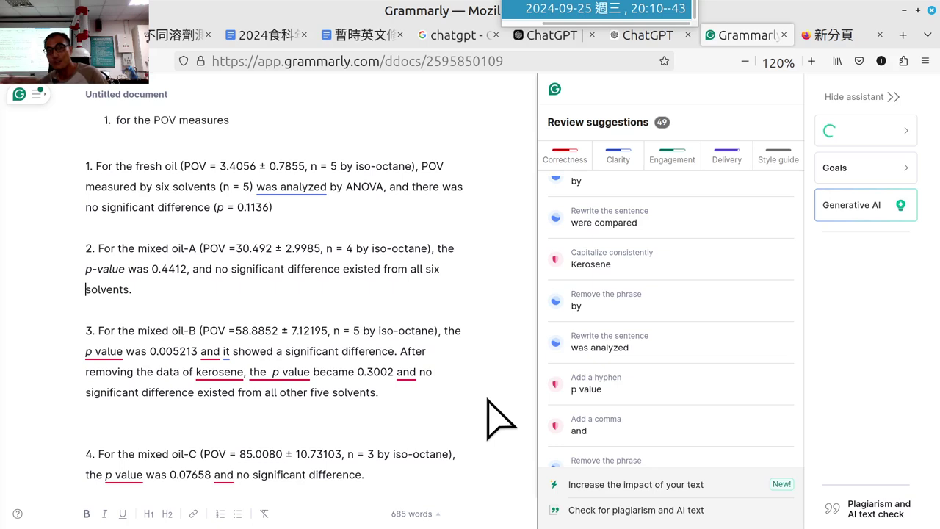
scroll(195, 392, "down", 2)
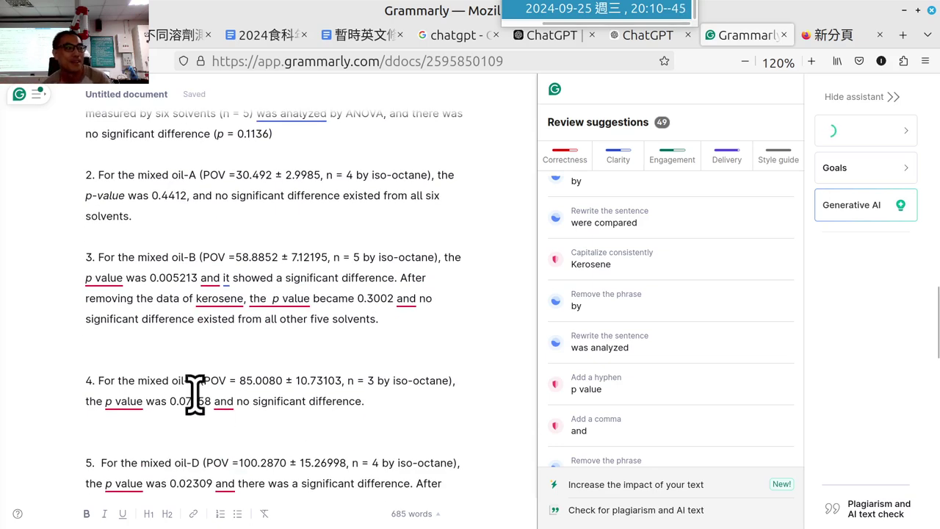
Step: Accept the hyphenated "p-value" before "was 0.005213" and the removal of "it" before "showed" in Results item 3
left_click(110, 279)
left_click(568, 432)
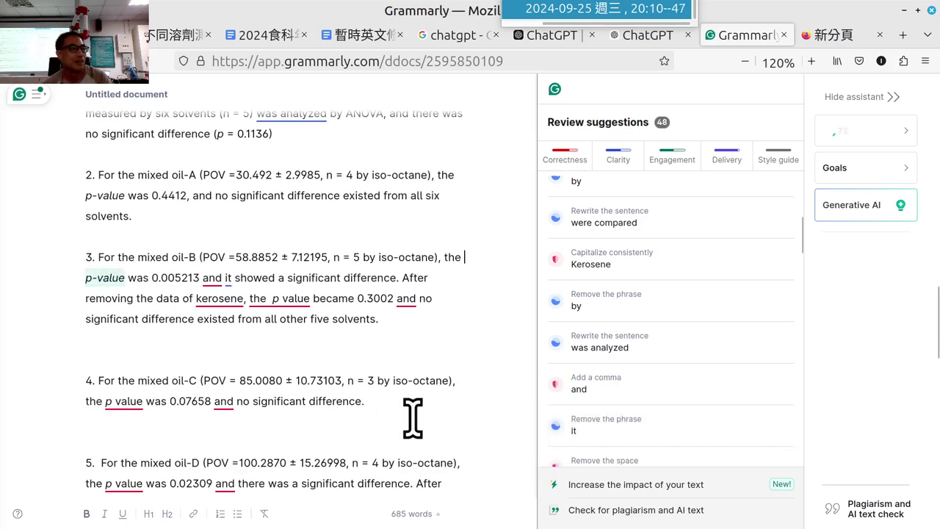
left_click(213, 278)
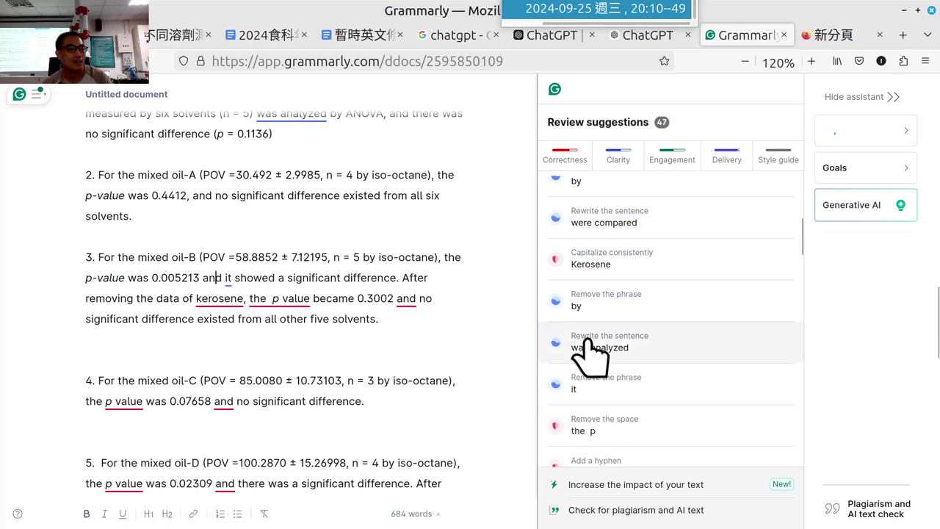
scroll(658, 434, "down", 2)
scroll(640, 356, "up", 3)
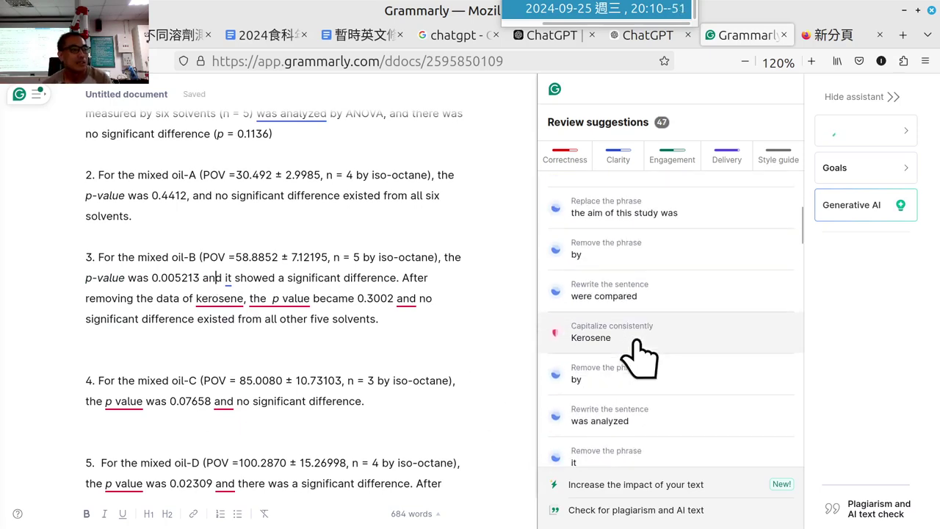
scroll(640, 357, "up", 3)
scroll(661, 368, "down", 5)
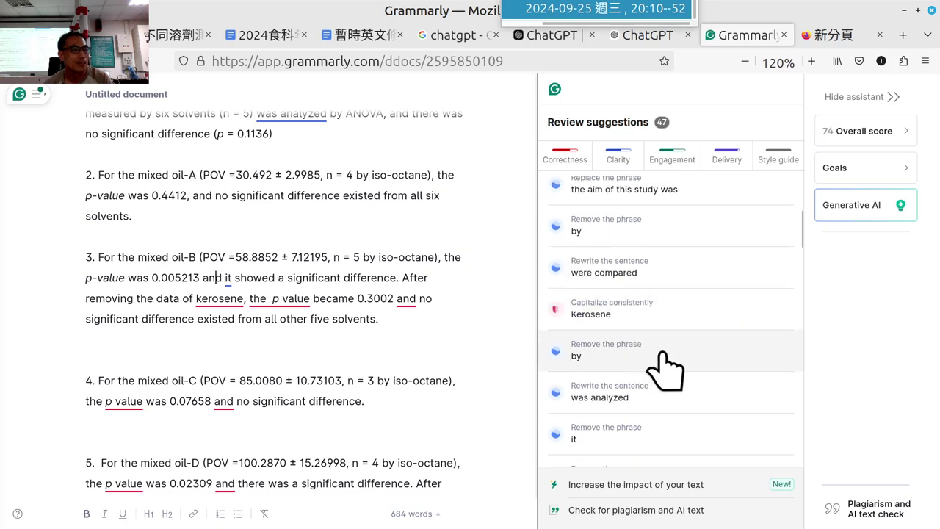
left_click(227, 281)
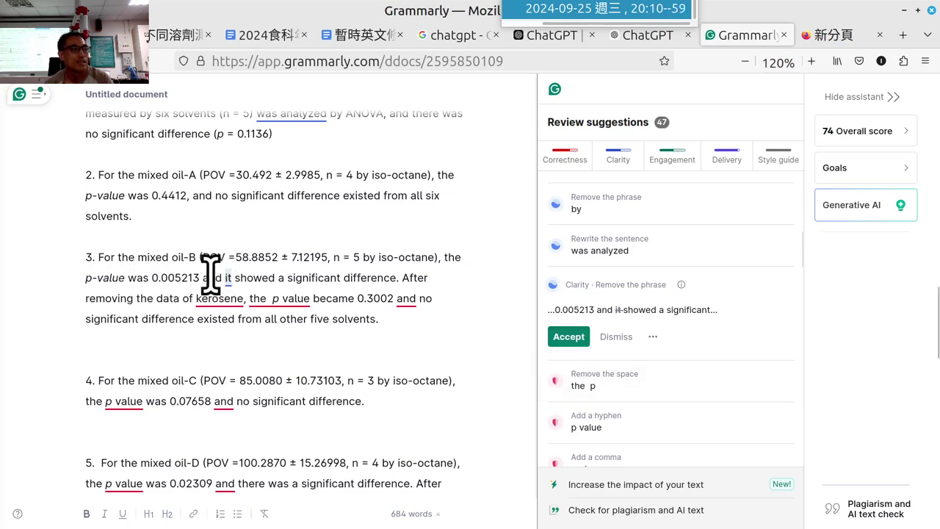
left_click(568, 339)
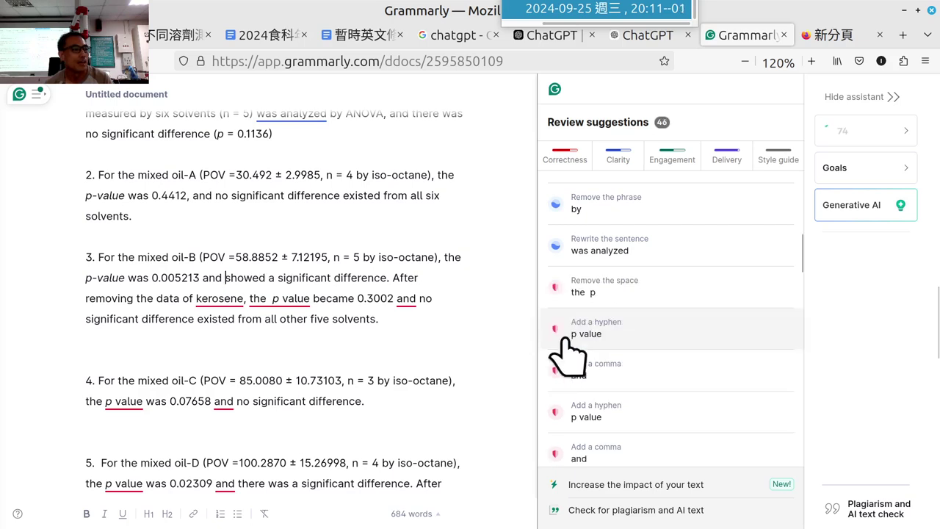
Step: Accept removing the extra space before "p value became" and adding the comma before "and no significant difference" in Results item 3
left_click(215, 301)
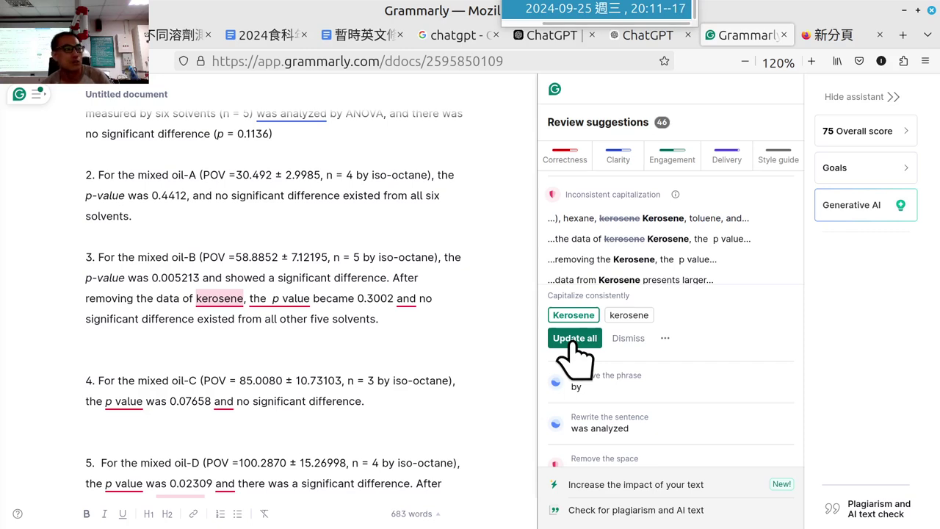
left_click(272, 298)
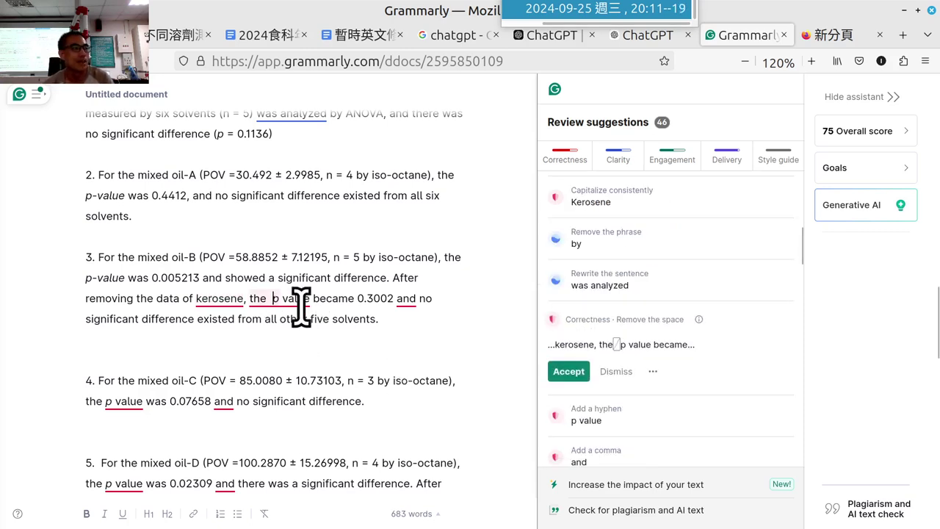
left_click(569, 371)
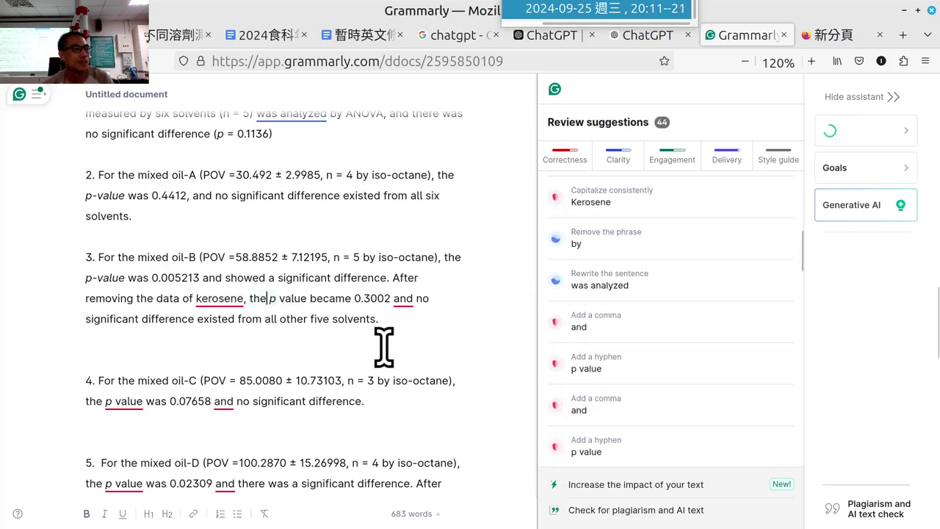
left_click(408, 299)
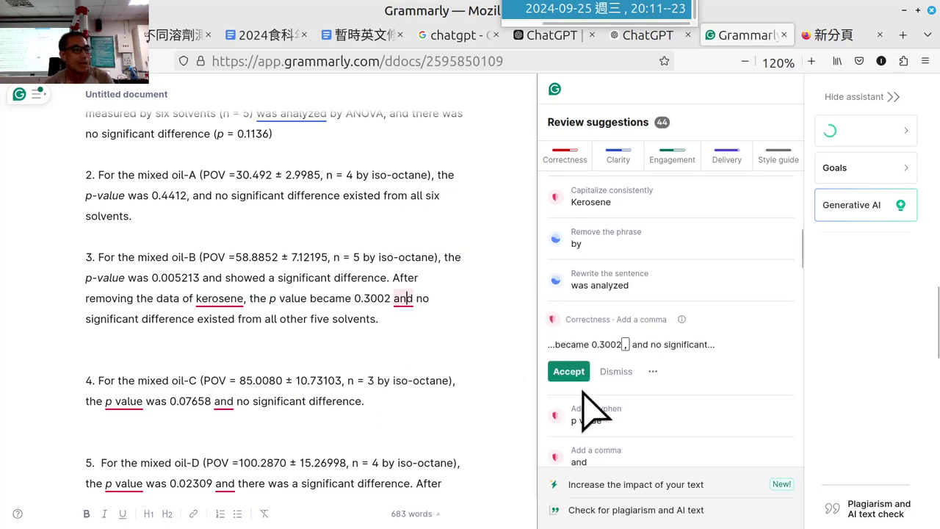
left_click(567, 372)
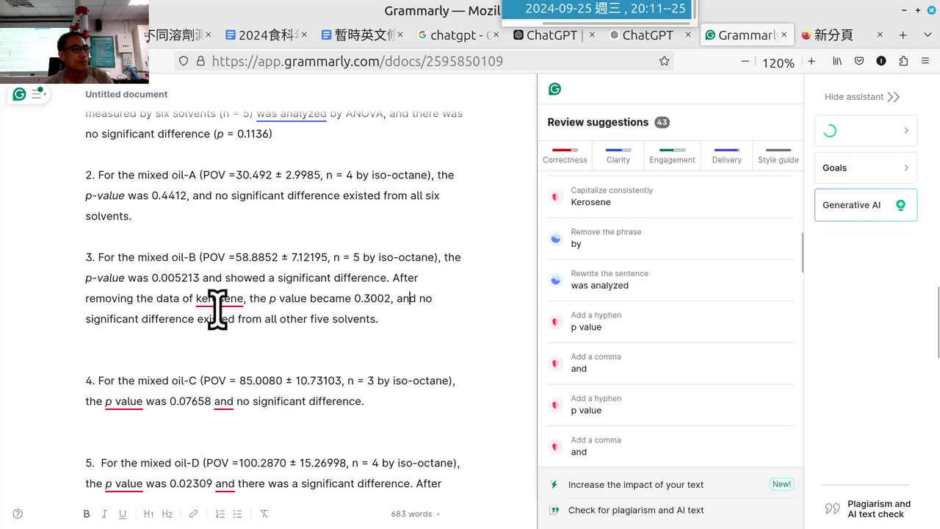
Step: Hyphenate "p-value" before "became 0.3002" in Results item 3 by replacing the space with a hyphen
left_click(280, 299)
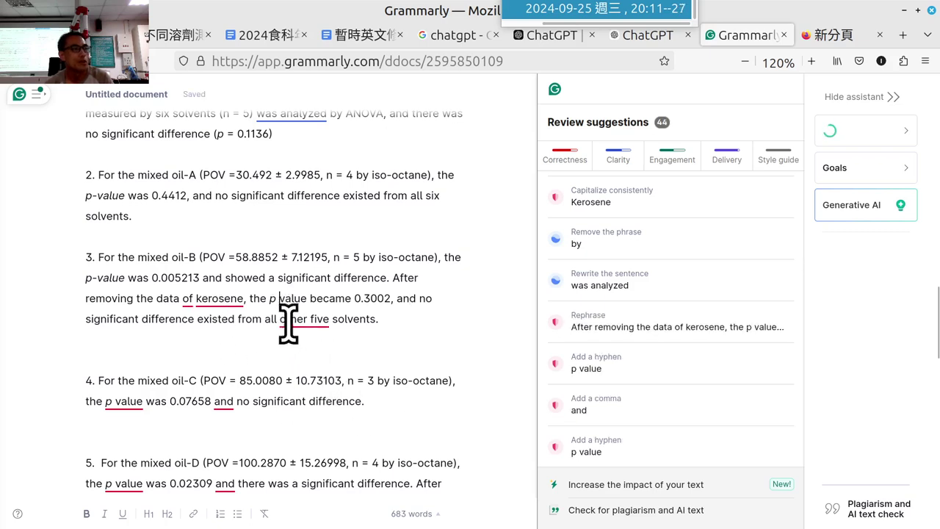
key("BackSpace")
type("-")
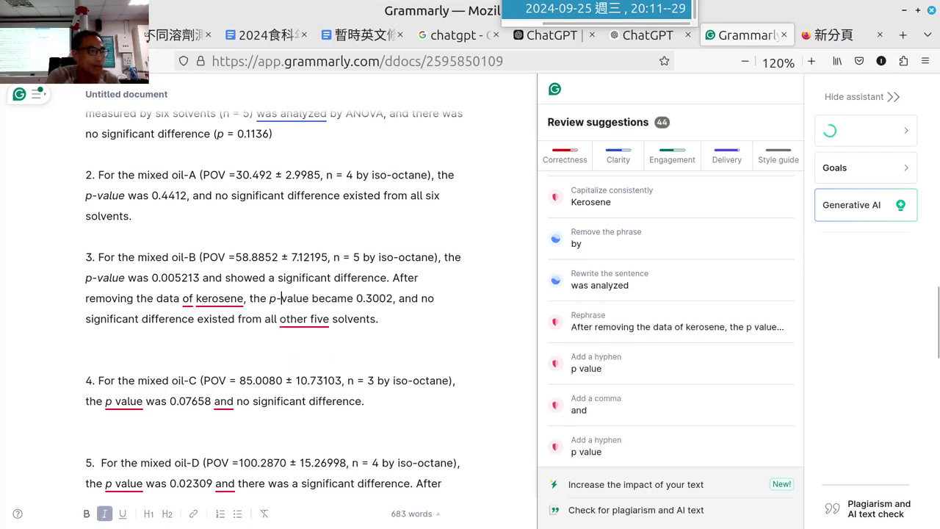
Step: Accept the rephrasing of the last sentence in Results item 3 with "data for kerosene" and "five other solvents"
scroll(294, 389, "down", 2)
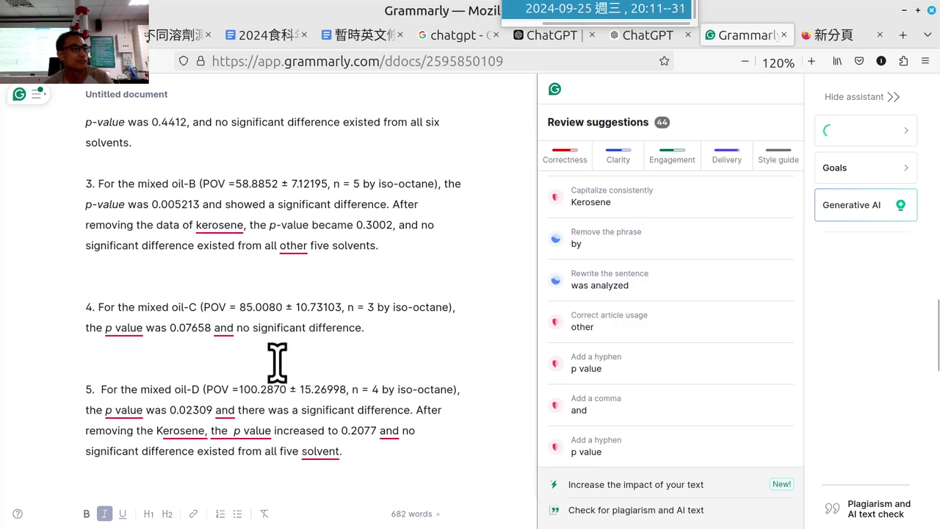
left_click(300, 246)
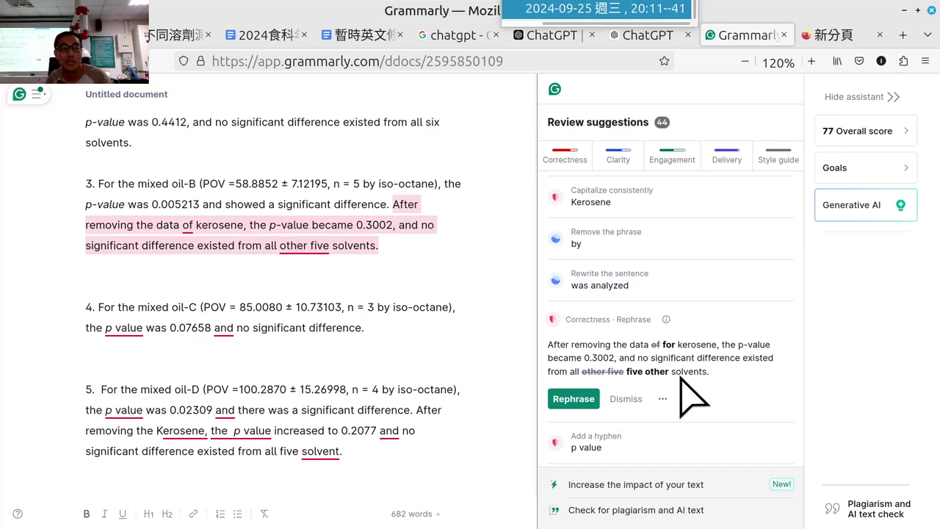
left_click(571, 400)
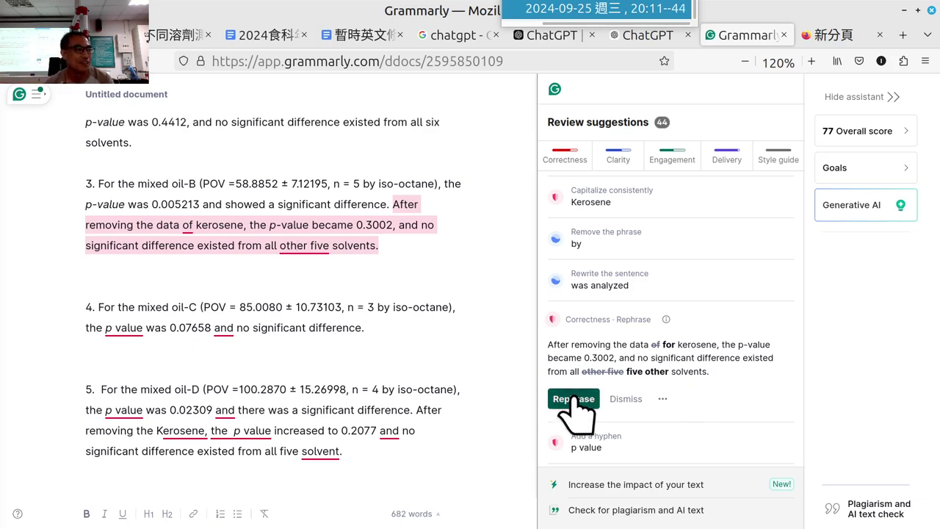
Step: Accept the hyphenated "p-value" and the comma before "and no significant difference" in Results item 4
left_click(130, 332)
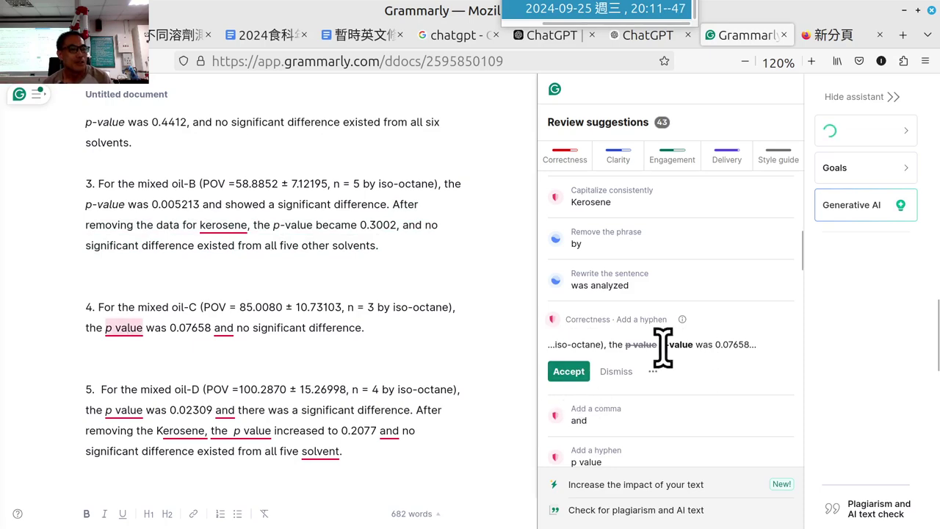
left_click(577, 370)
left_click(222, 327)
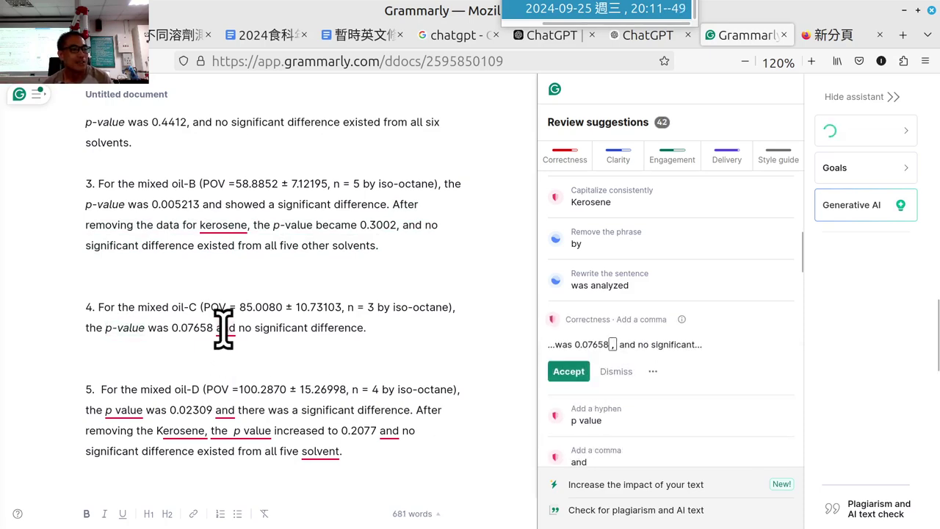
left_click(568, 371)
Step: Accept the hyphenated "p-value" and the comma before "and there was a significant difference" in Results item 5
scroll(363, 409, "down", 2)
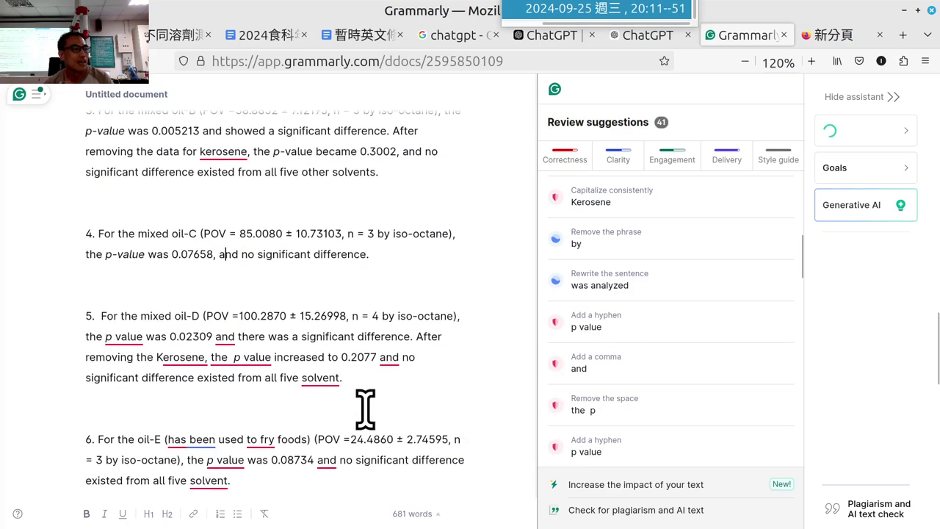
left_click(125, 262)
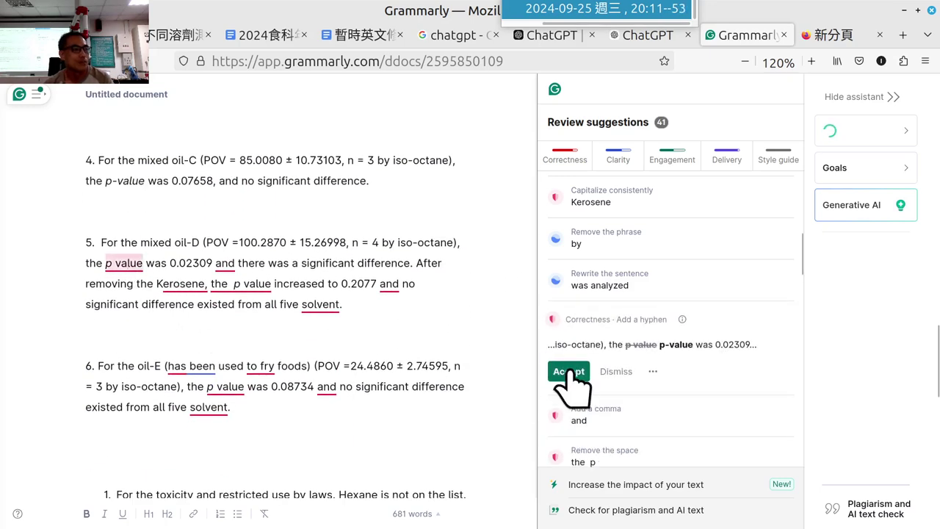
left_click(567, 371)
left_click(225, 262)
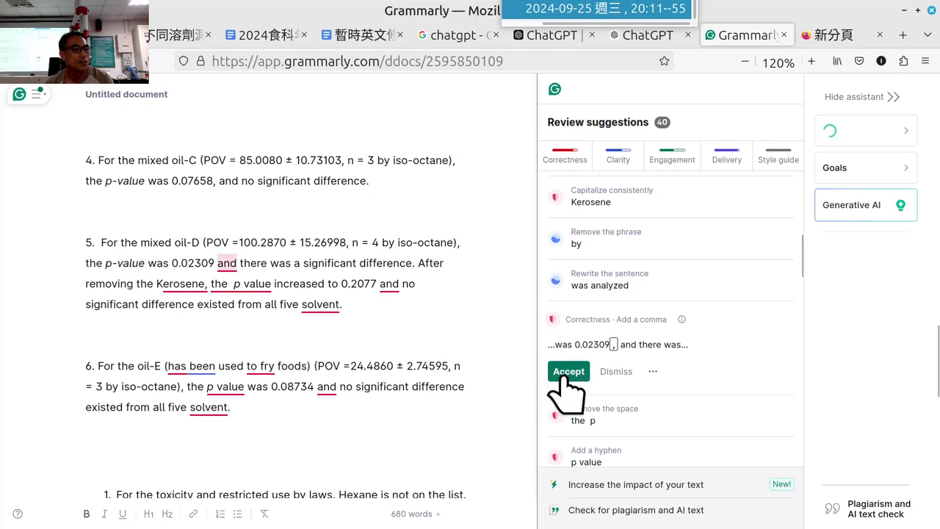
left_click(566, 371)
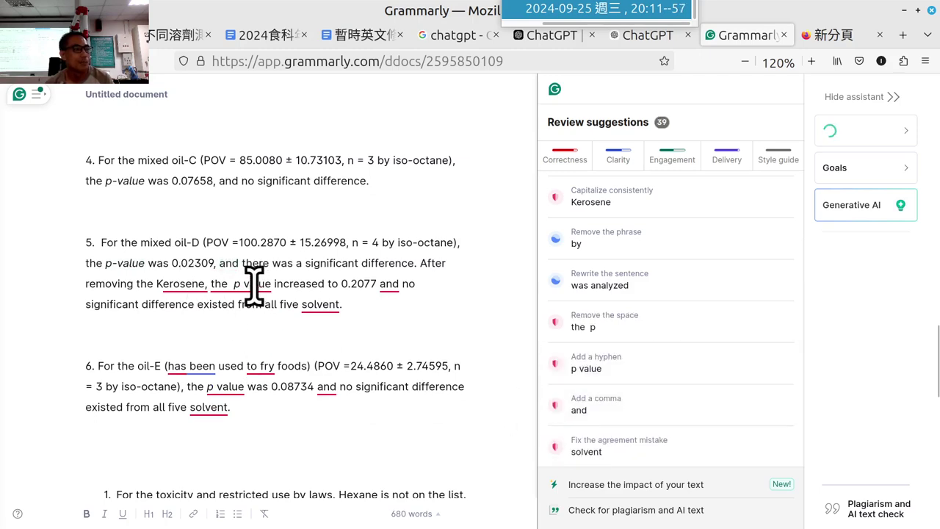
Step: Accept the hyphenated "p-value" before "increased to 0.2077" and the comma before "and no" in Results item 5
left_click(256, 284)
left_click(576, 412)
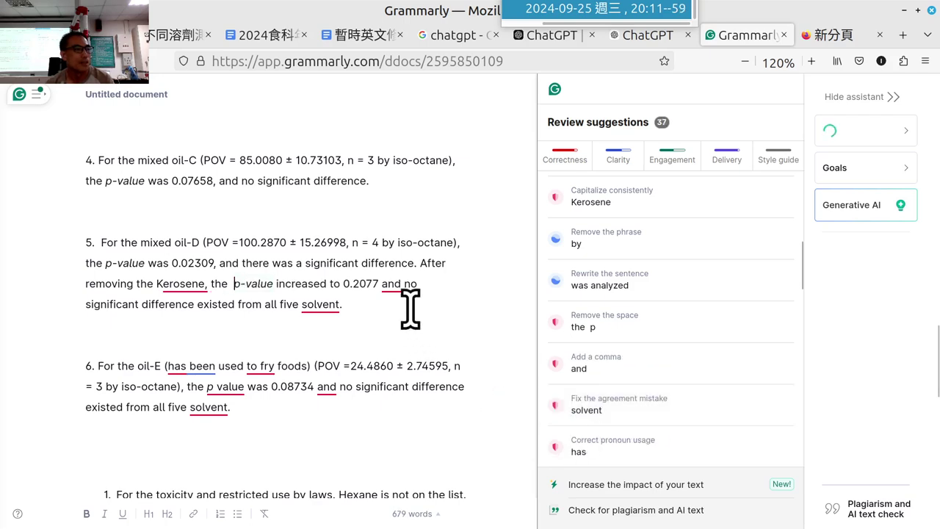
left_click(386, 282)
left_click(564, 414)
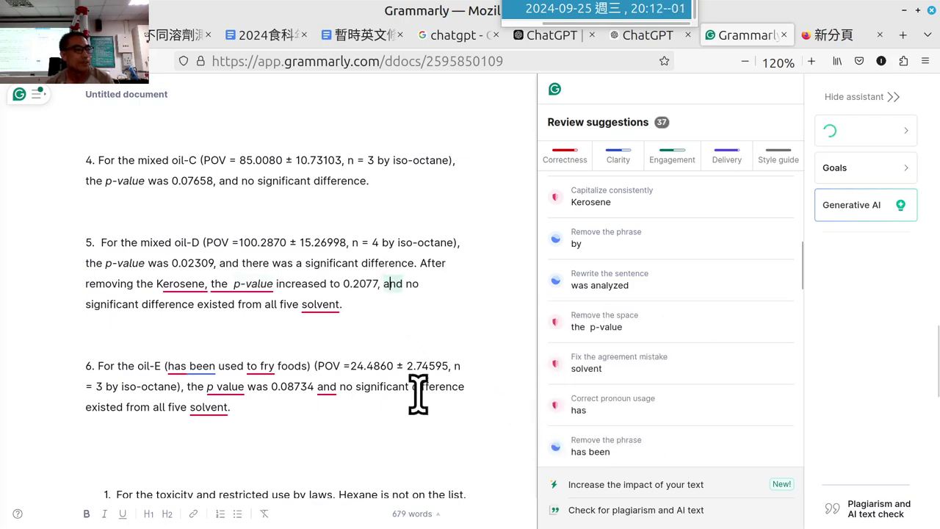
Step: Accept the plural "solvents" in Results item 5 and view the consistent-capitalization suggestion for "Kerosene"
left_click(313, 304)
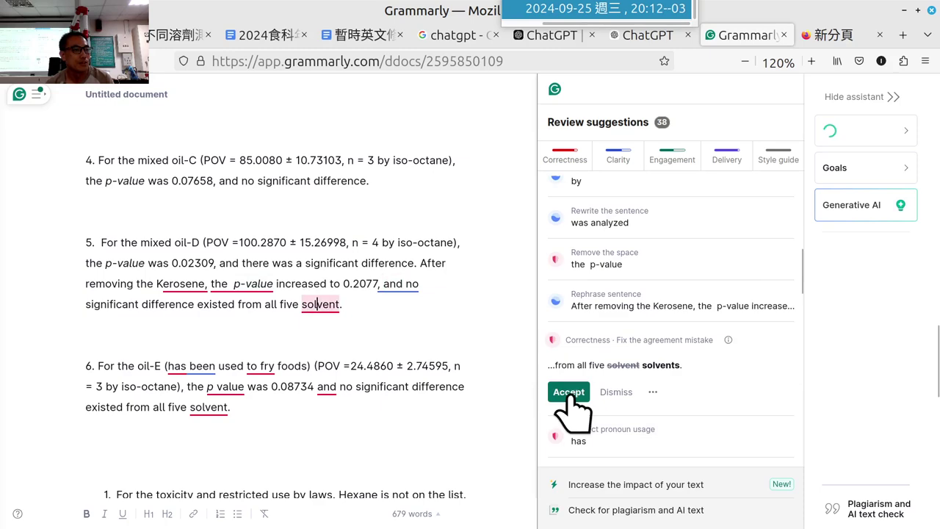
scroll(426, 400, "down", 2)
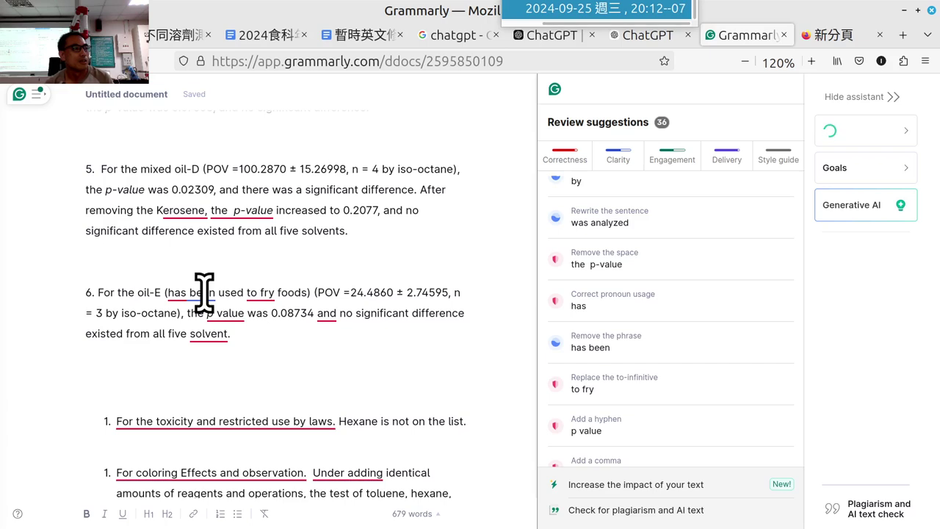
left_click(161, 210)
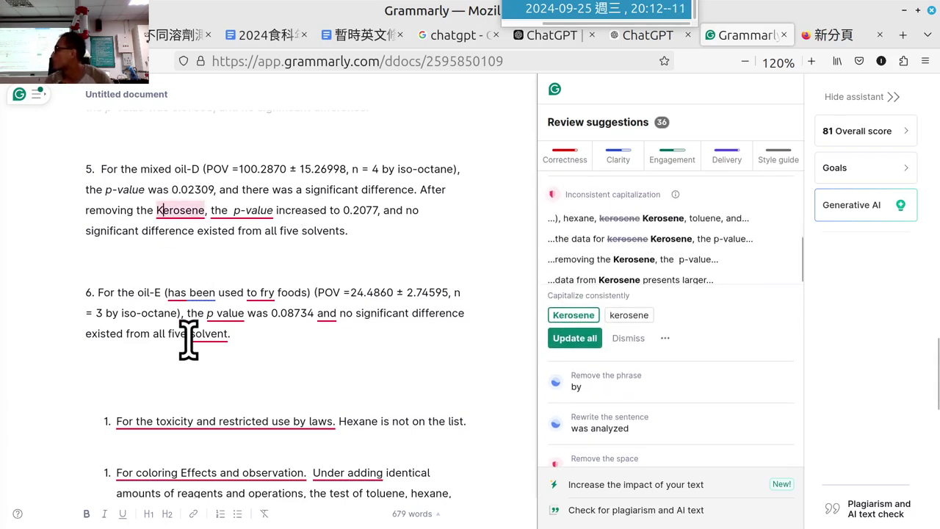
Step: Accept the suggestions for the oil-E parenthesis in Results item 6 so that it reads "used for frying foods"
left_click(175, 292)
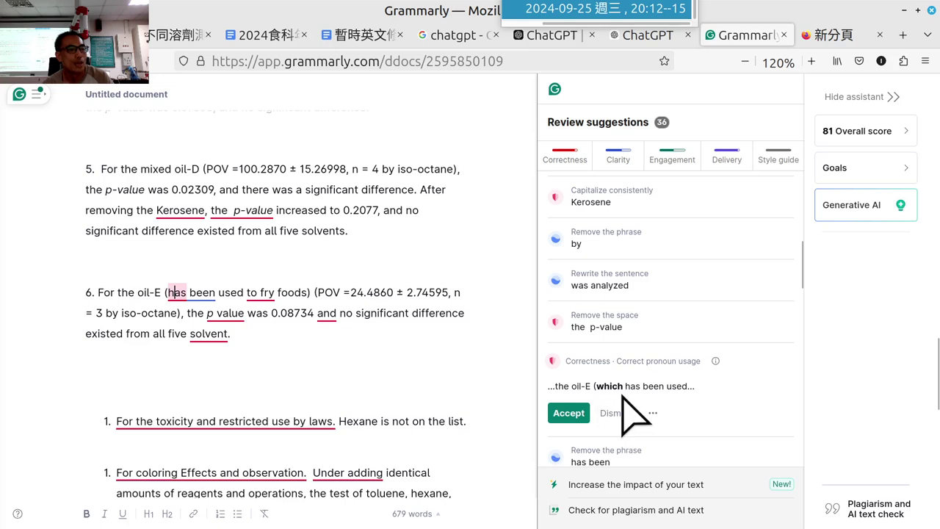
left_click(566, 413)
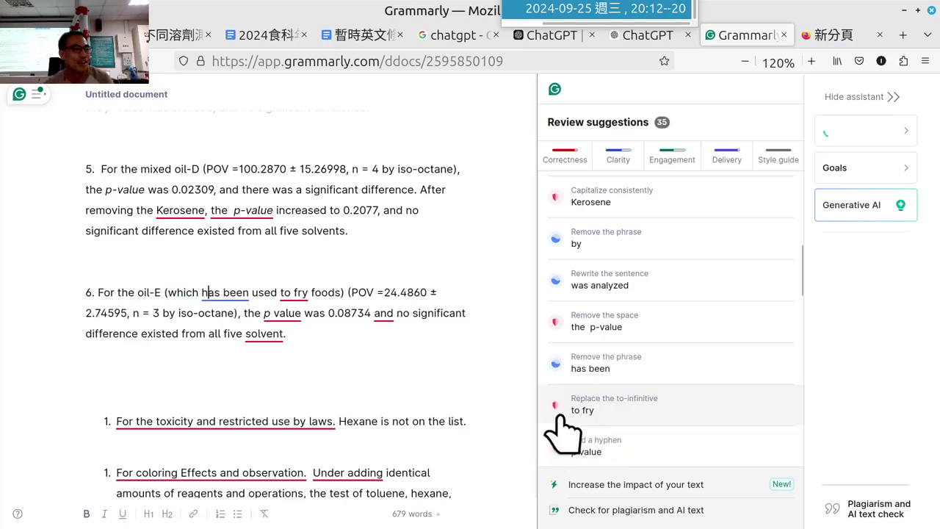
left_click(295, 294)
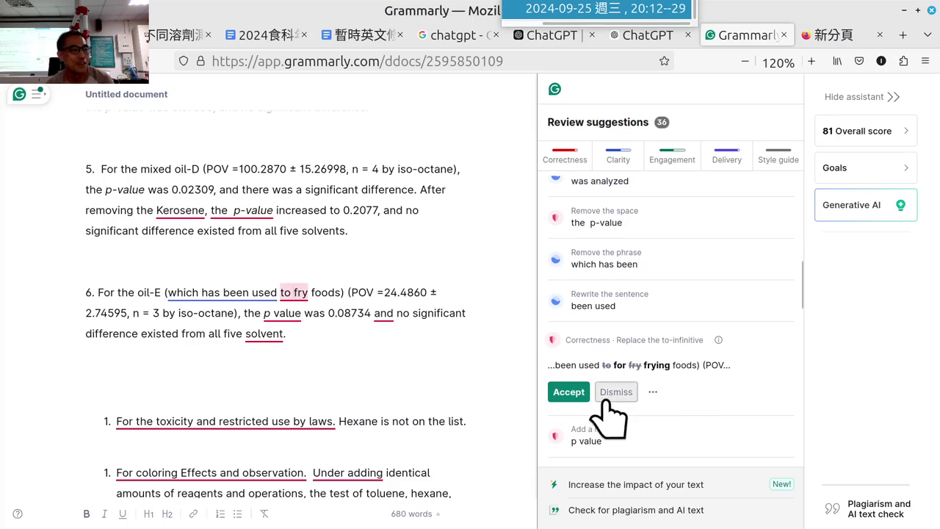
left_click(568, 392)
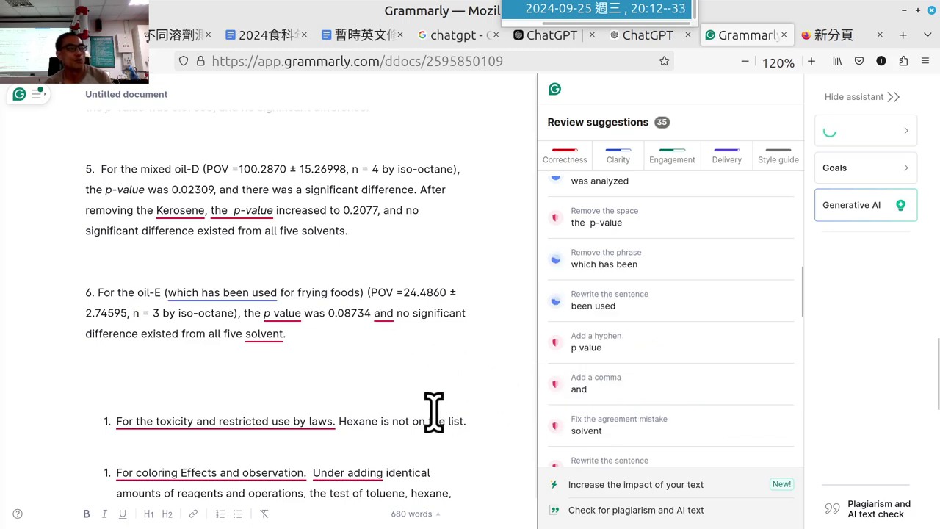
left_click(206, 291)
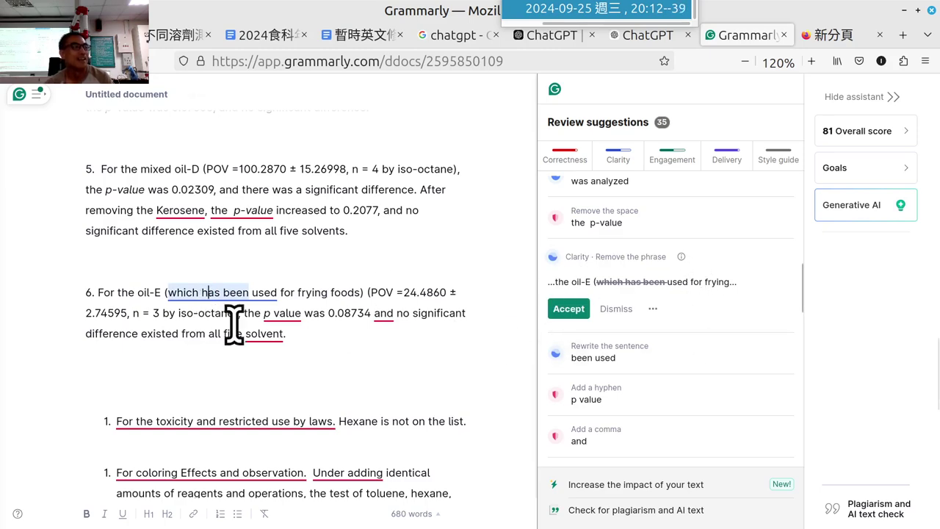
left_click(569, 308)
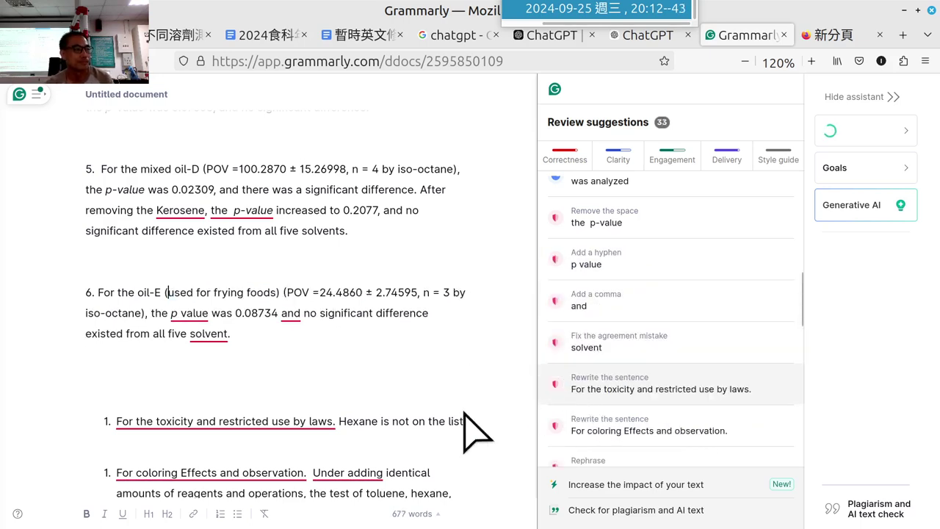
Step: Accept the remaining corrections in Results item 6: the hyphenated "p-value", the comma before "and no significant difference", and the plural "solvents"
left_click(186, 314)
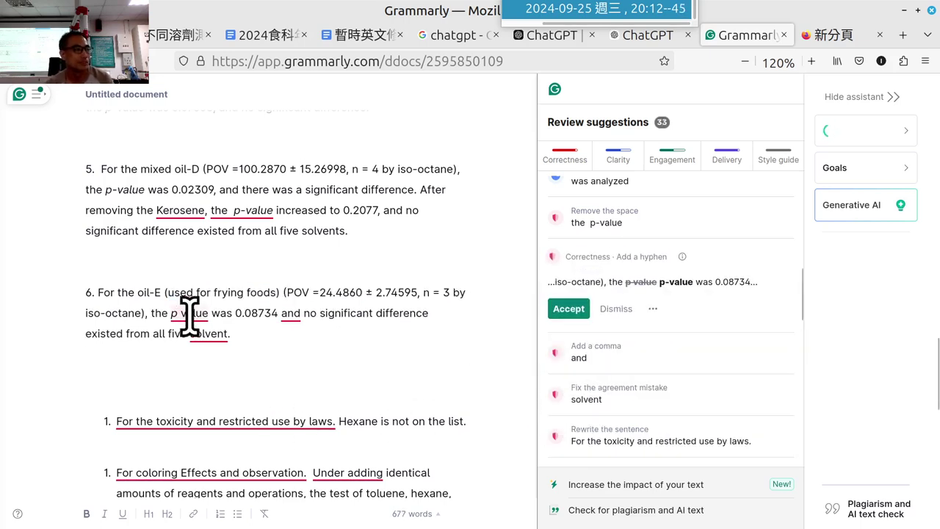
left_click(570, 312)
left_click(286, 313)
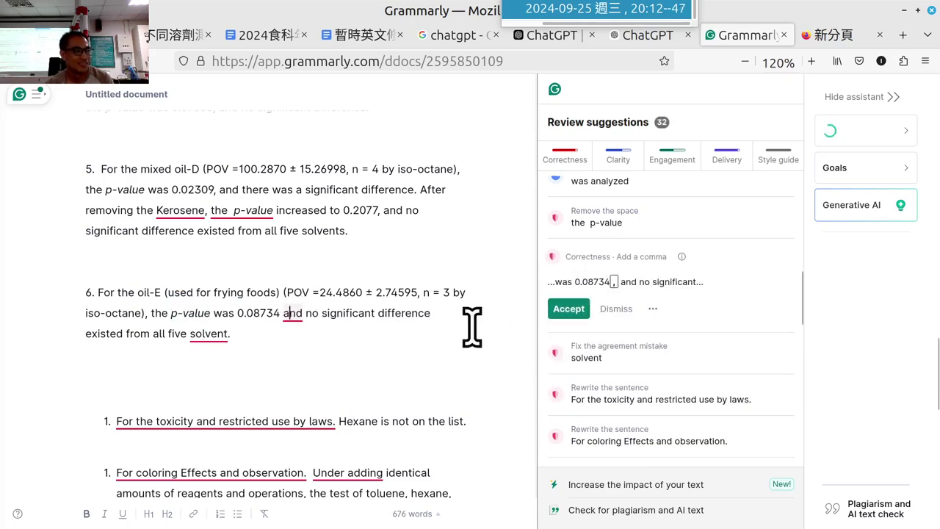
left_click(569, 309)
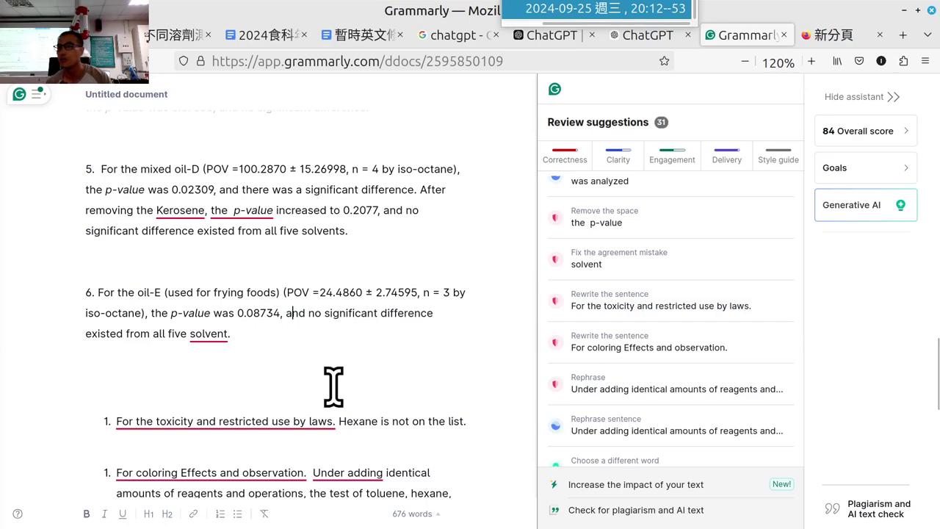
left_click(207, 334)
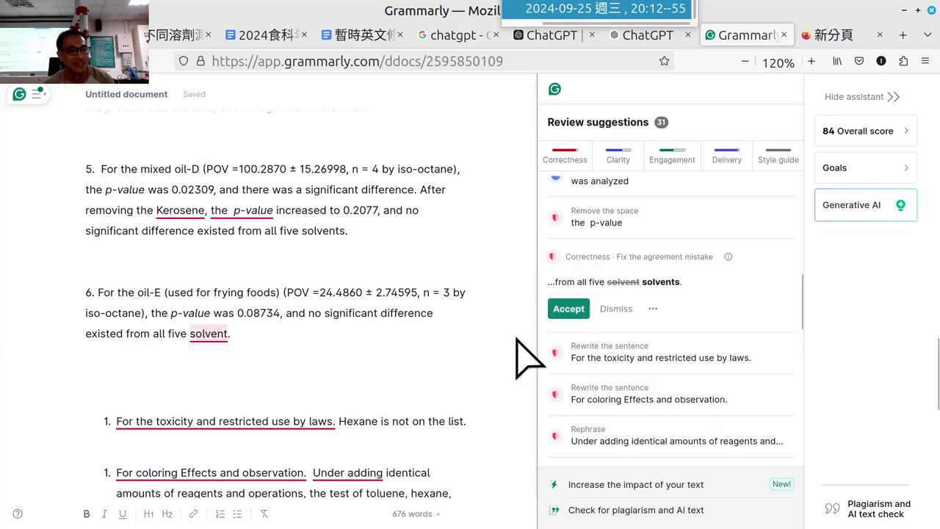
left_click(566, 309)
Step: Replace the period after "For the toxicity and restricted use by laws" with a colon, and accept the suggested comma in its place
scroll(373, 406, "down", 4)
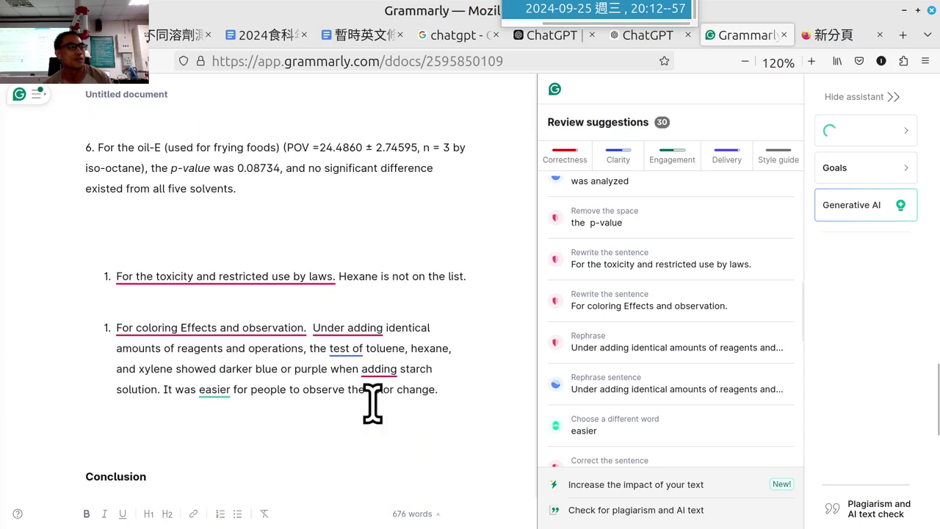
left_click(184, 272)
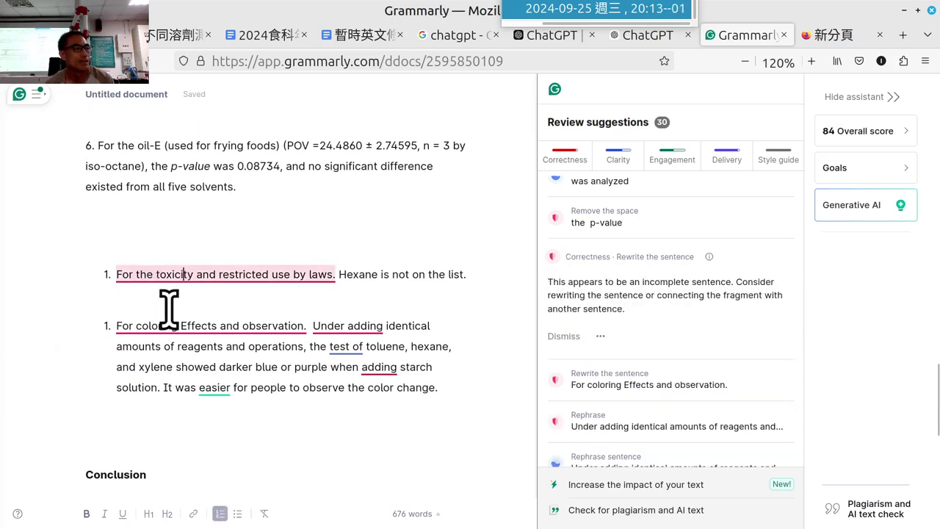
left_click(300, 273)
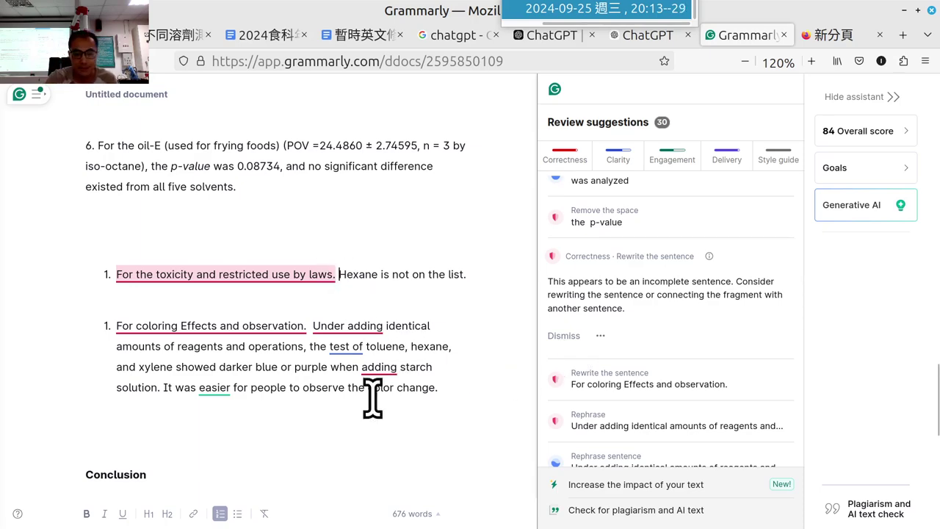
key("BackSpace")
key("BackSpace")
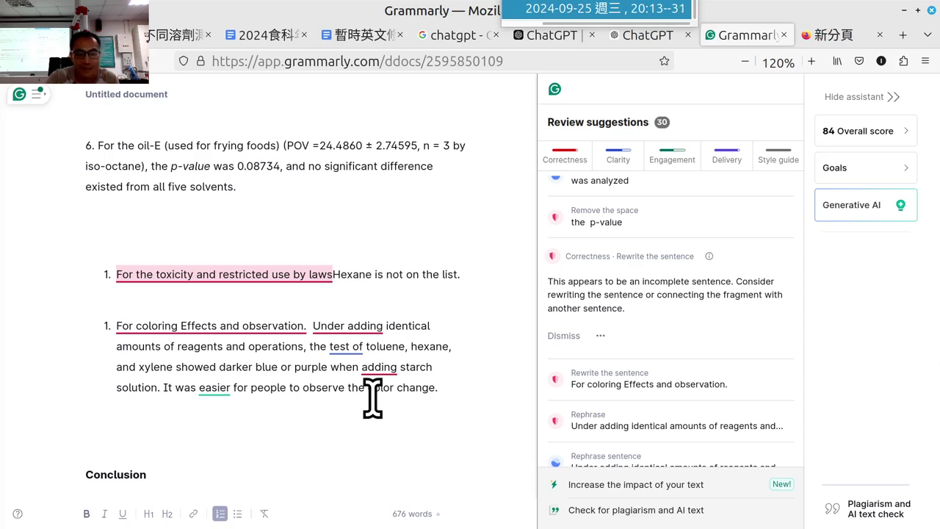
type(":")
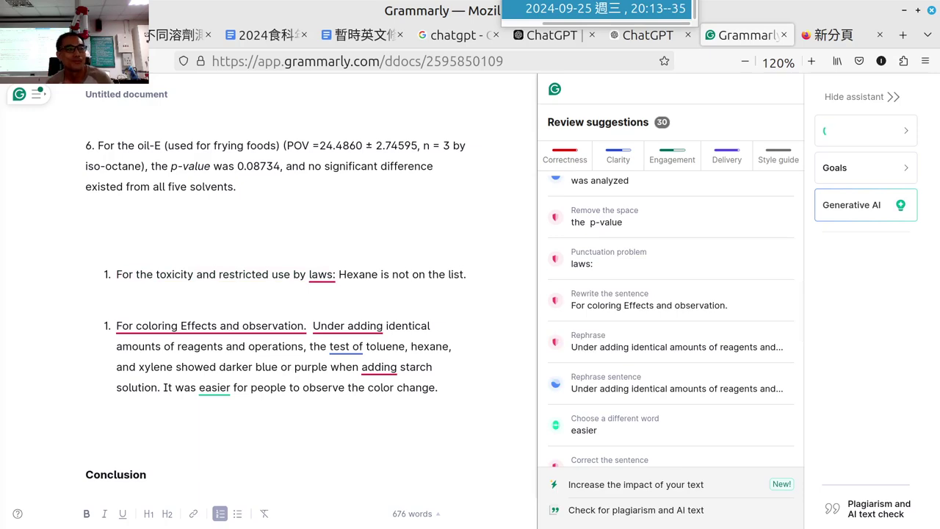
left_click(321, 276)
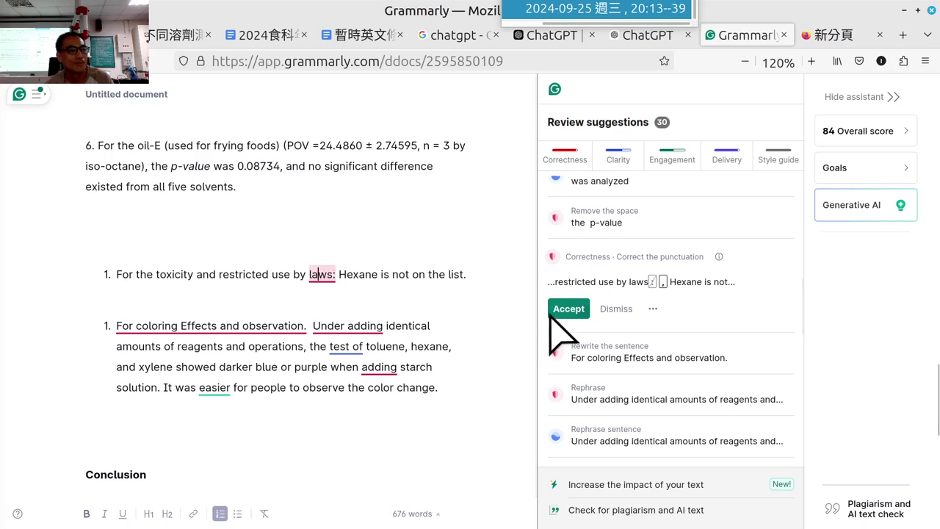
left_click(568, 309)
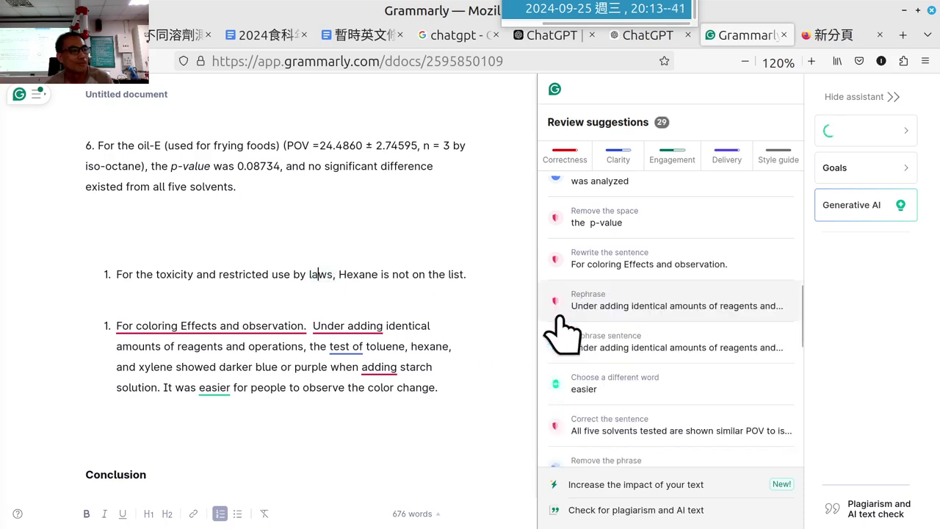
Step: Delete "the" before "toxicity" and accept the hyphenated "by-laws" in the item about restricted hexane use
left_click(158, 279)
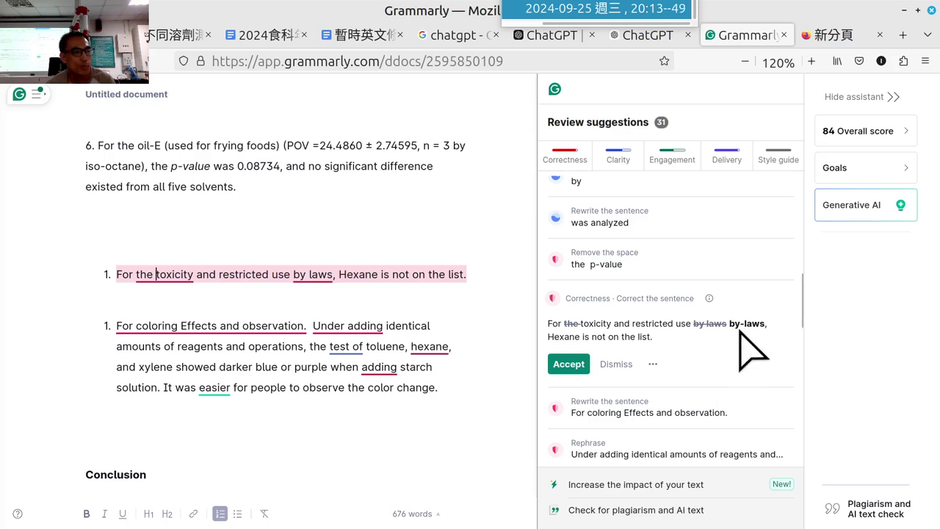
left_click(165, 275)
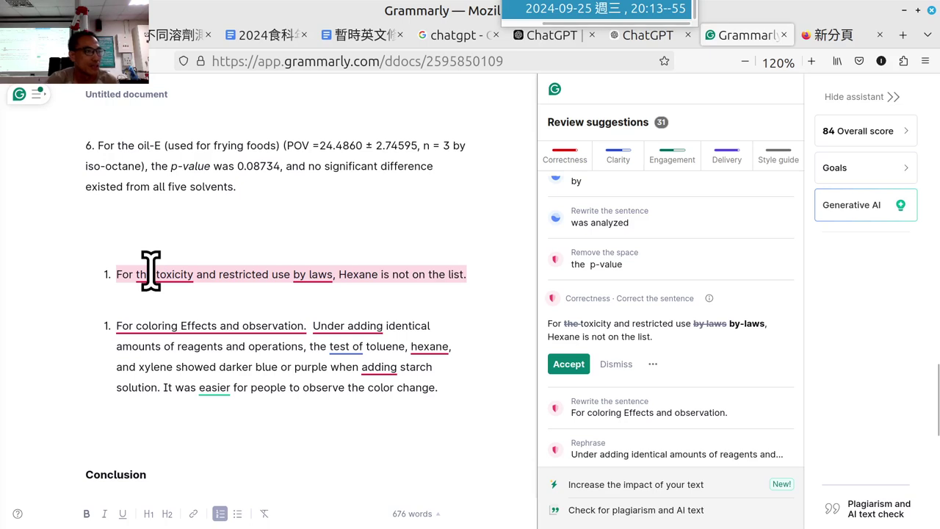
key("BackSpace")
key("BackSpace")
key("BackSpace")
key("BackSpace")
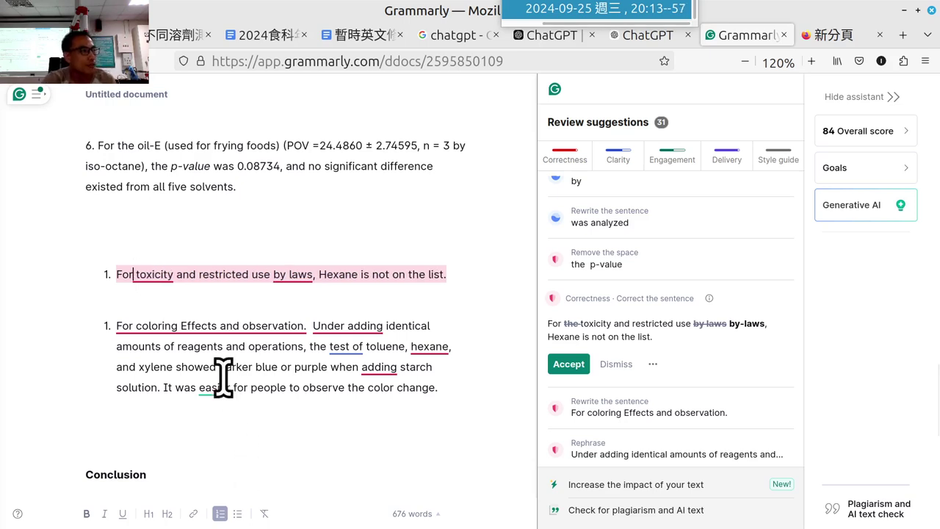
left_click(286, 276)
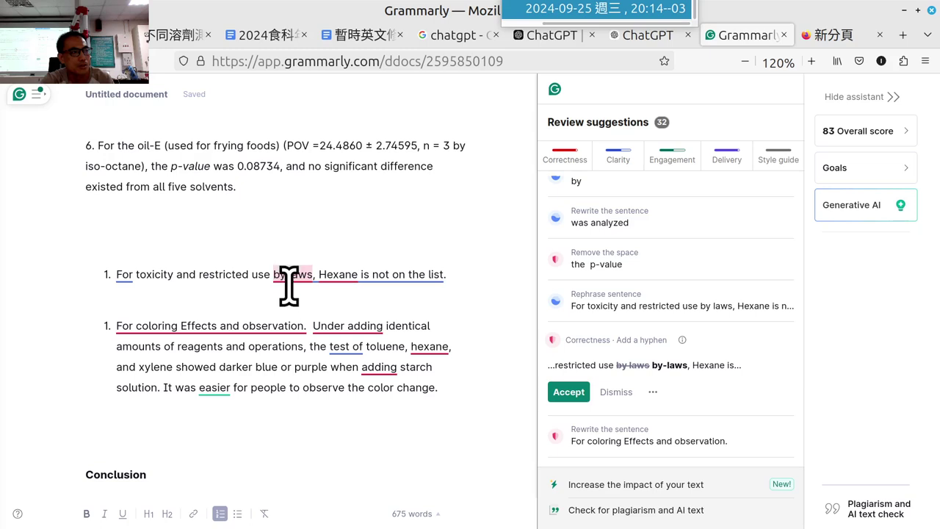
left_click(565, 393)
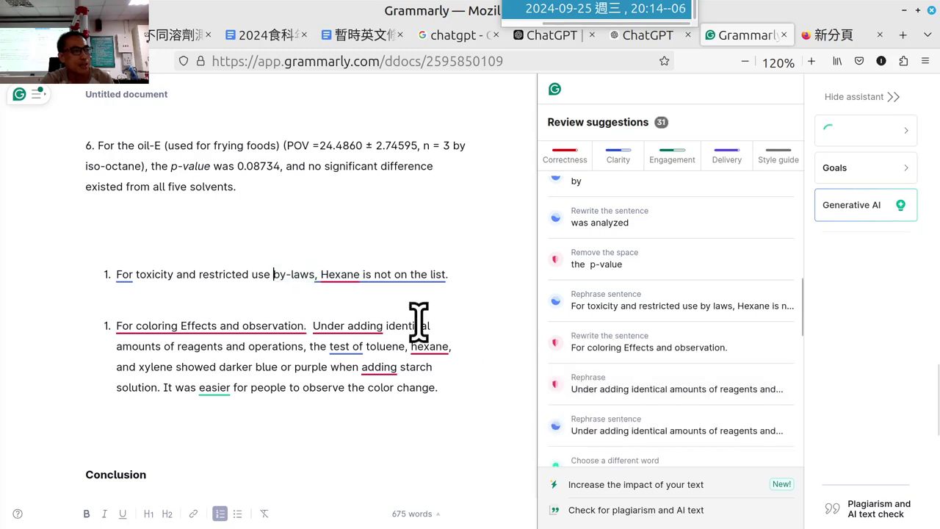
Step: Change "Hexane" to lowercase "hexane" in the toxicity item to match the capitalization elsewhere
left_click(341, 275)
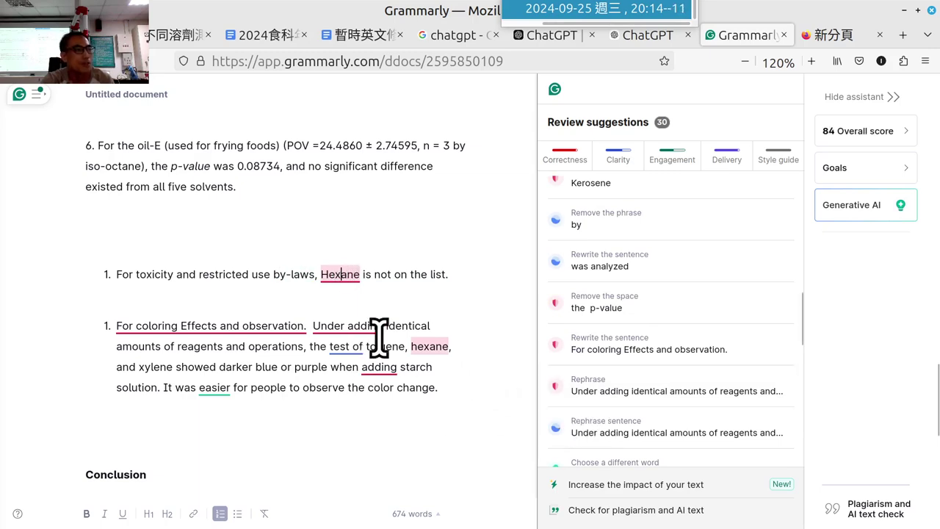
scroll(682, 399, "down", 4)
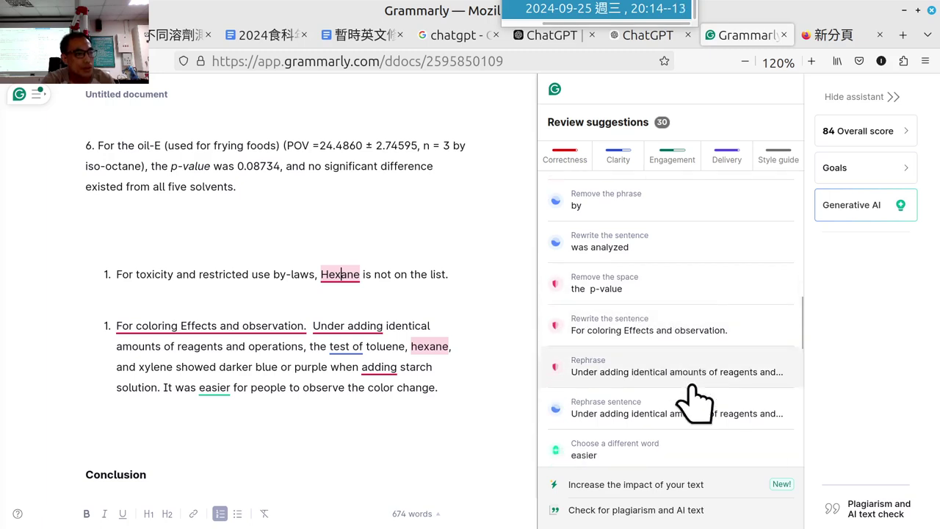
scroll(705, 400, "down", 2)
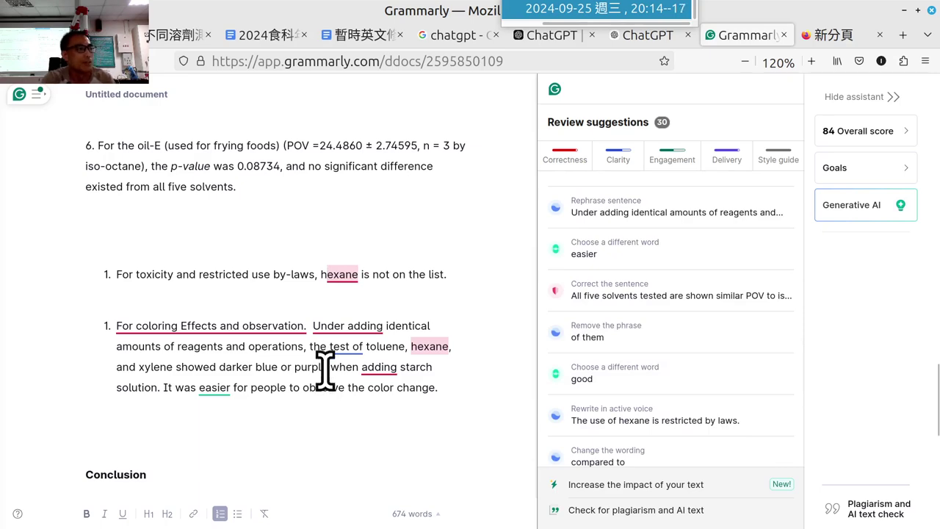
left_click(335, 276)
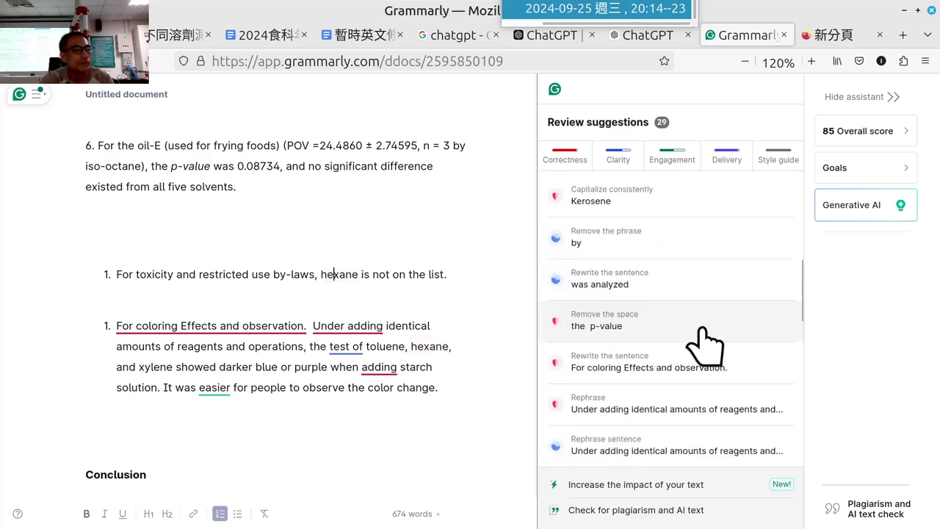
Step: Replace the period and extra space after "For coloring Effects and observation" with a colon, leaving a single space before "Under adding"
left_click(154, 330)
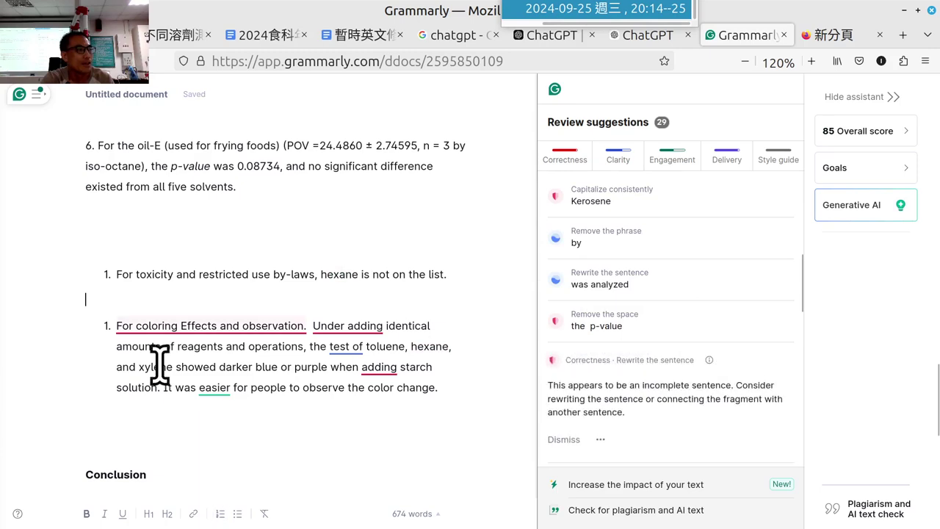
left_click(156, 325)
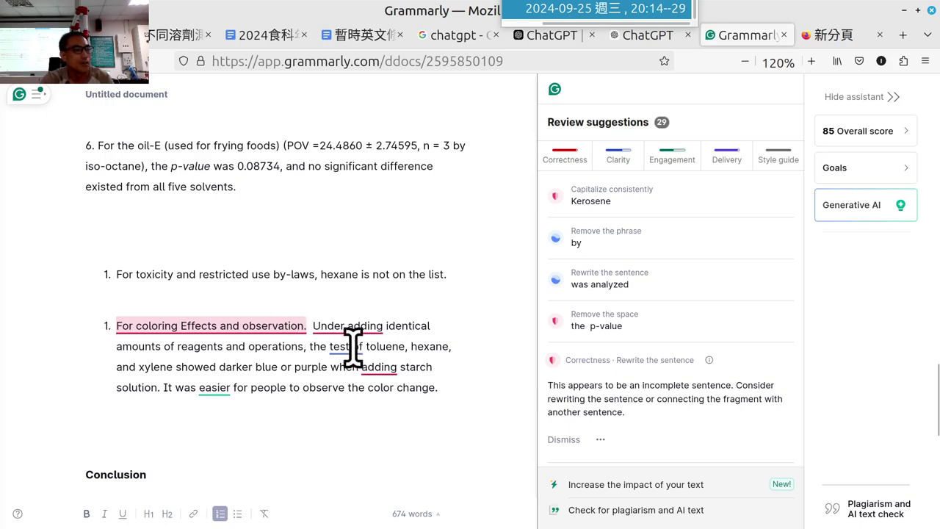
left_click(309, 326)
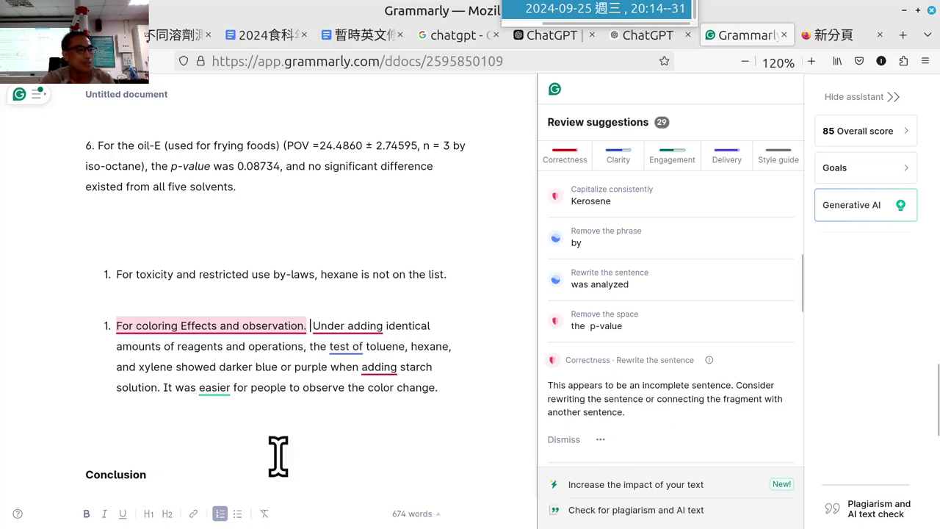
key("BackSpace")
key("BackSpace")
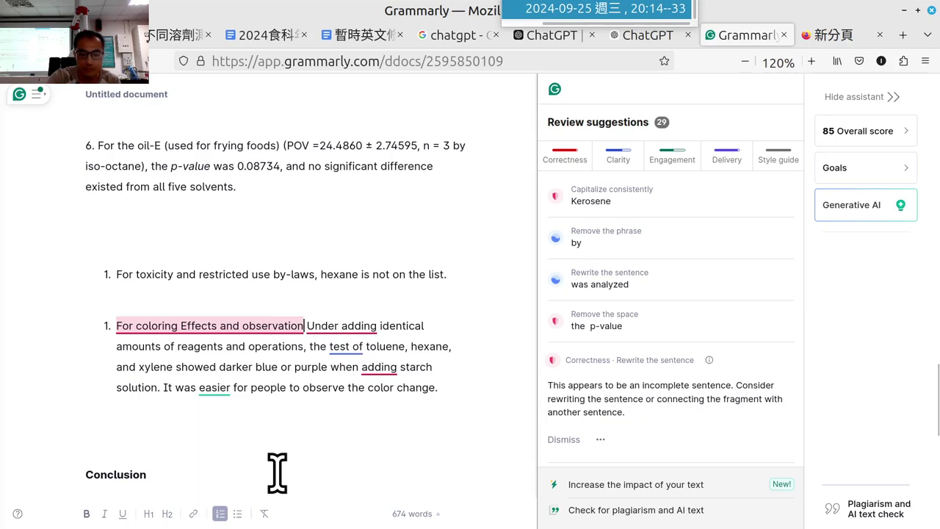
type(":")
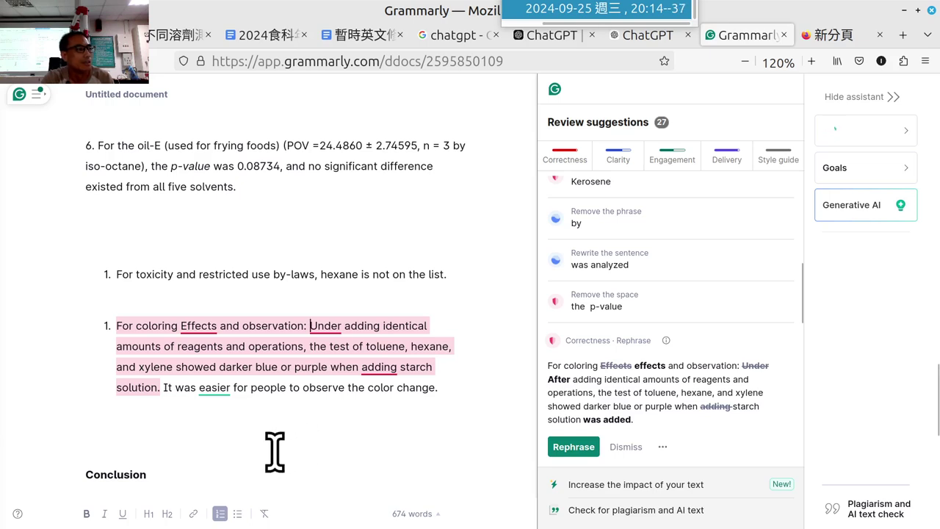
Step: Change "Effects" to lowercase "effects" in the coloring and observation item
left_click(201, 326)
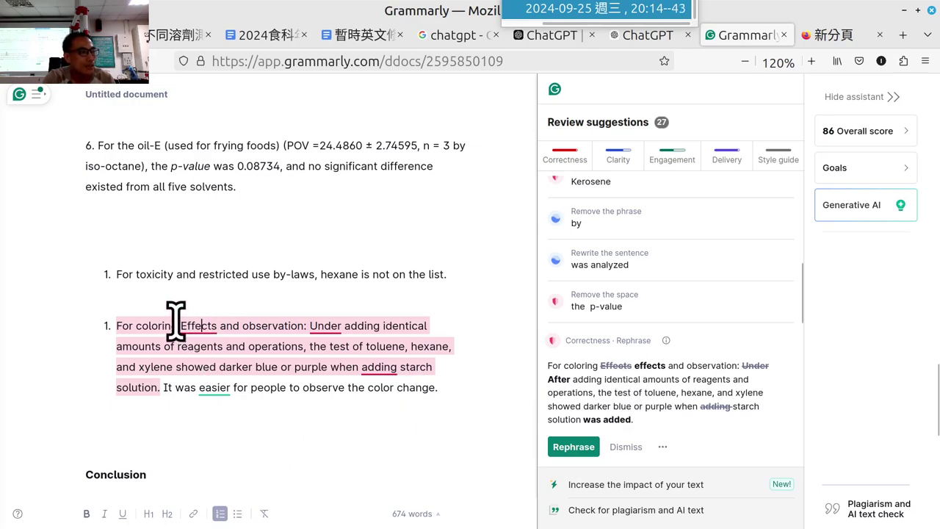
key("Left")
key("Left")
key("Left")
key("BackSpace")
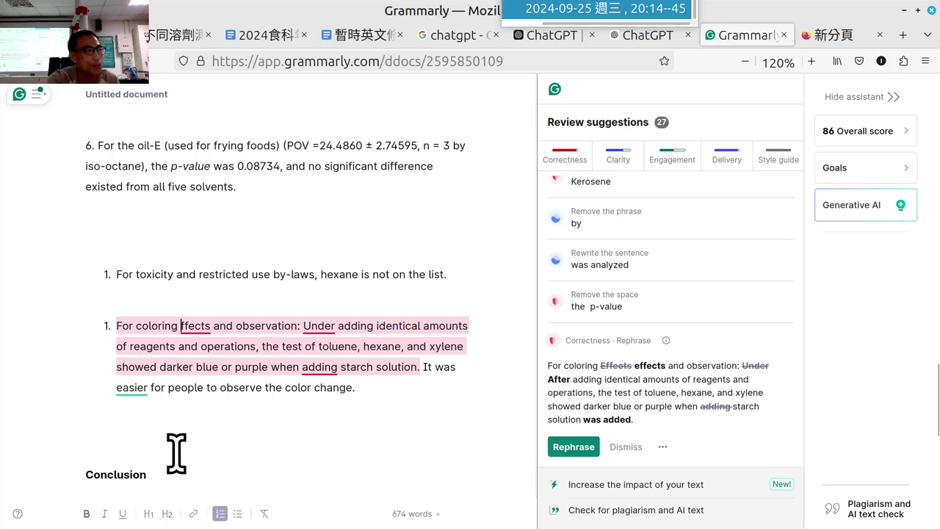
type("e")
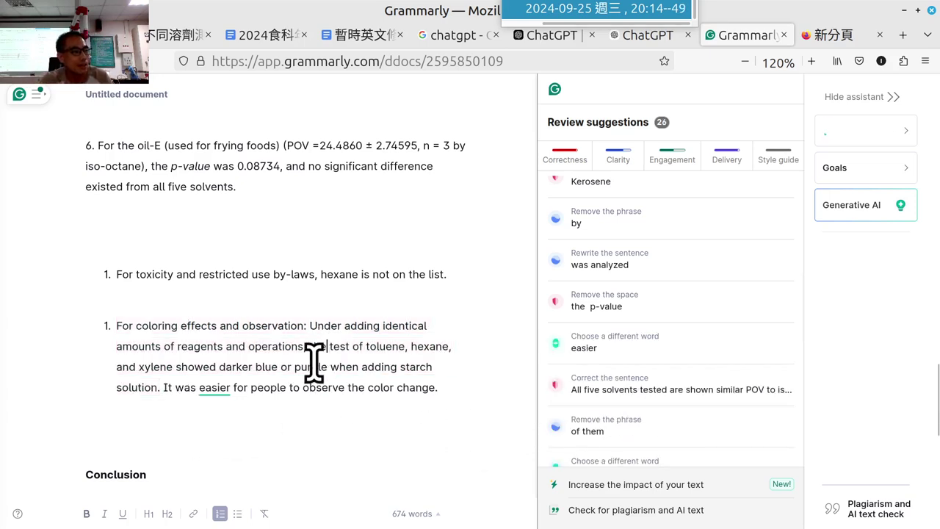
Step: Check the word suggestion for "easier", and accept "showed a" in place of "are shown" in the first Conclusion sentence
left_click(220, 387)
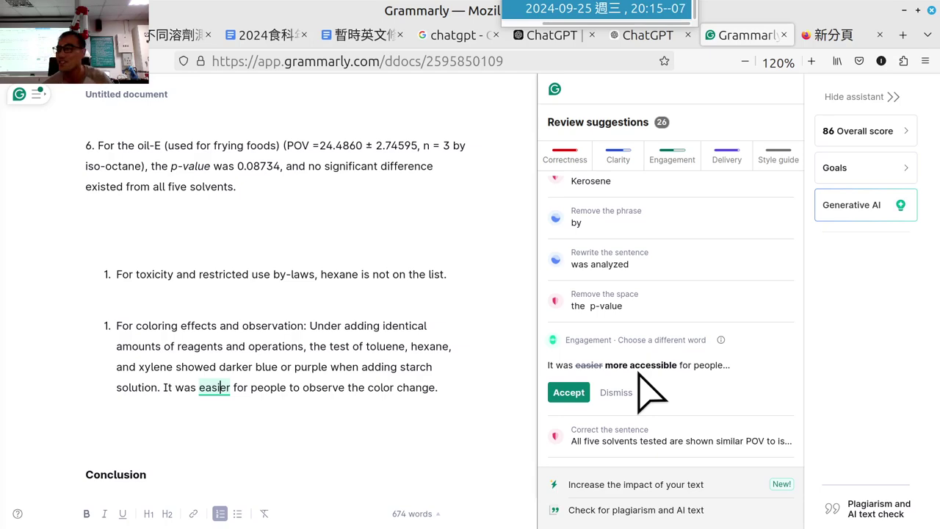
scroll(384, 428, "down", 3)
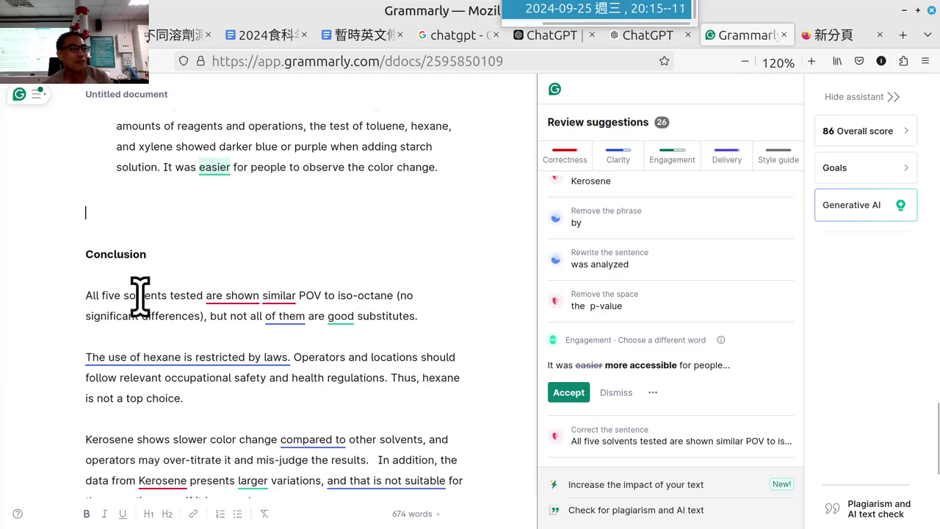
mouse_move(139, 296)
left_mouse_down()
mouse_move(201, 297)
mouse_move(124, 295)
left_mouse_up()
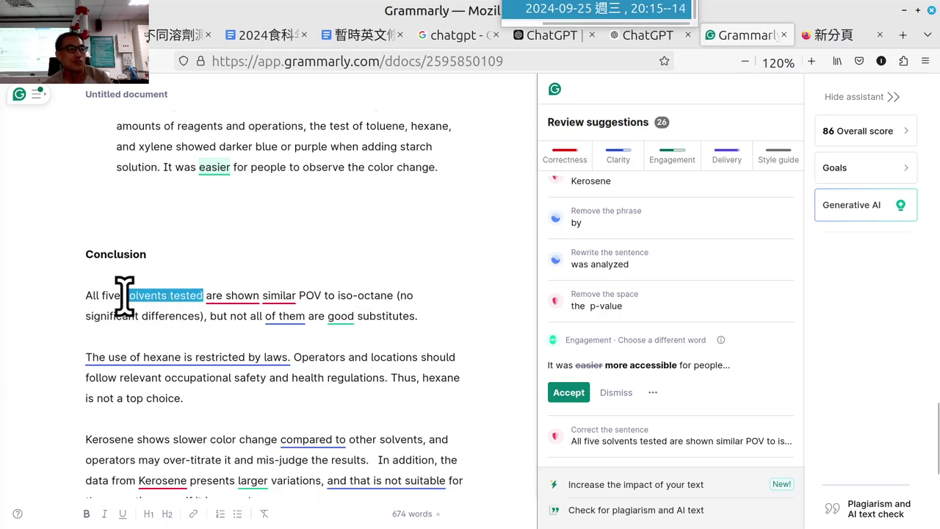
left_click(214, 298)
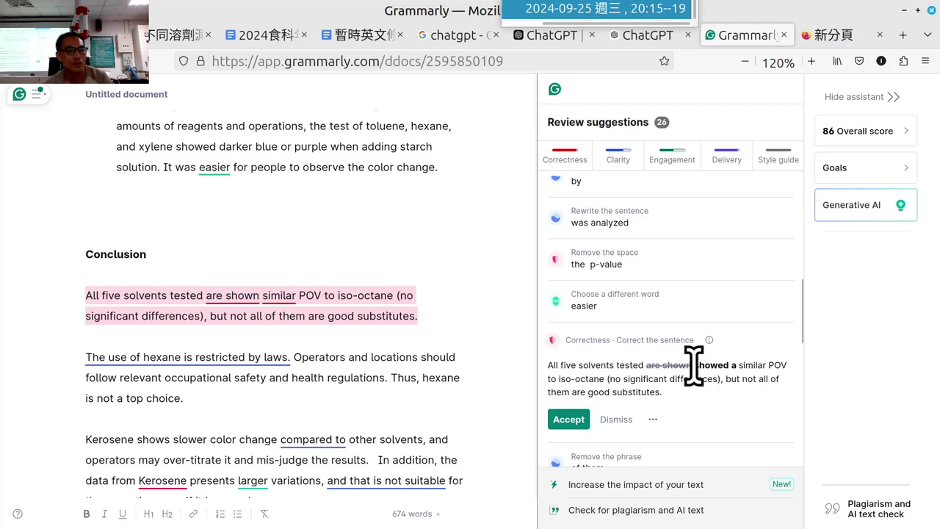
left_click_drag(692, 366, 755, 367)
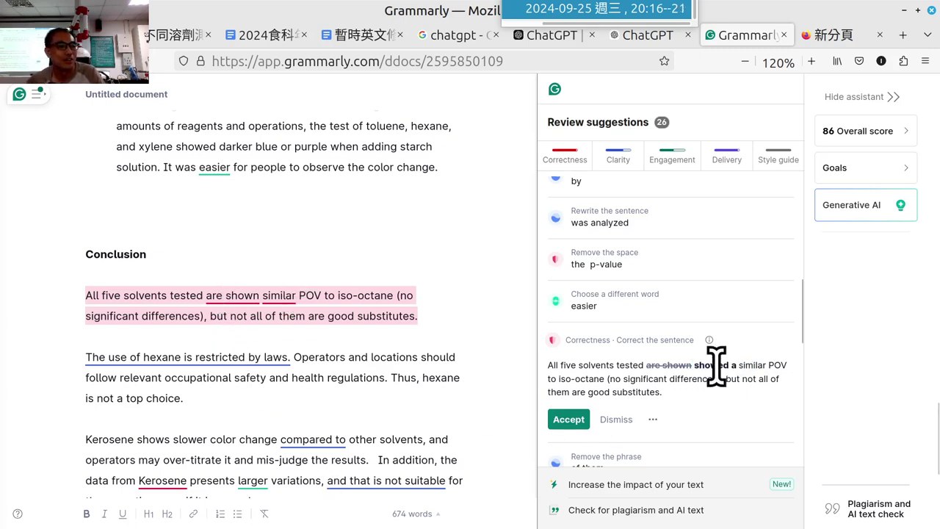
left_click(569, 419)
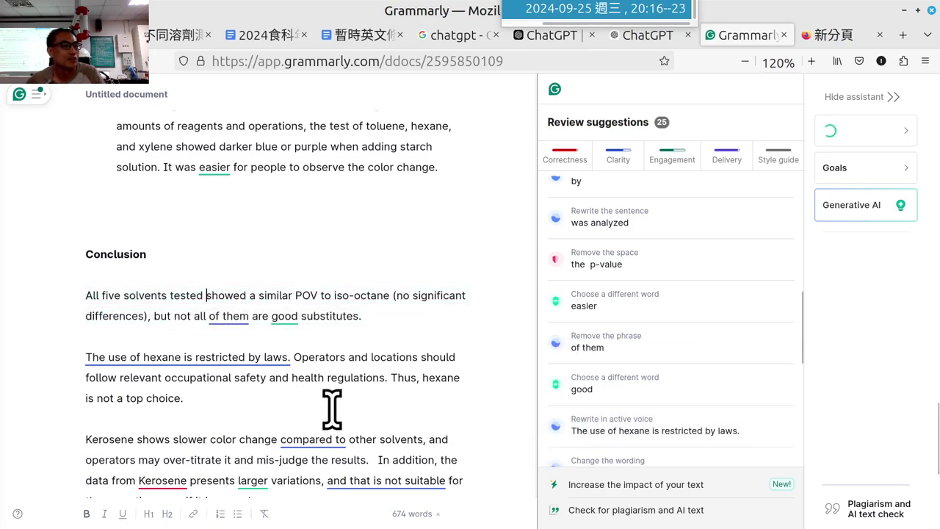
Step: In the first Conclusion sentence, accept removing "of them" and replacing "good" with "suitable"
left_click(232, 318)
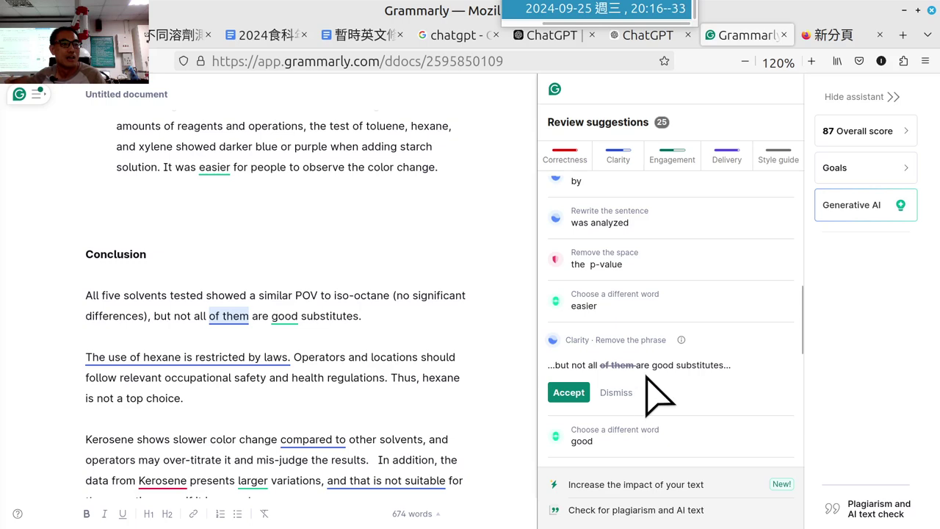
left_click(570, 391)
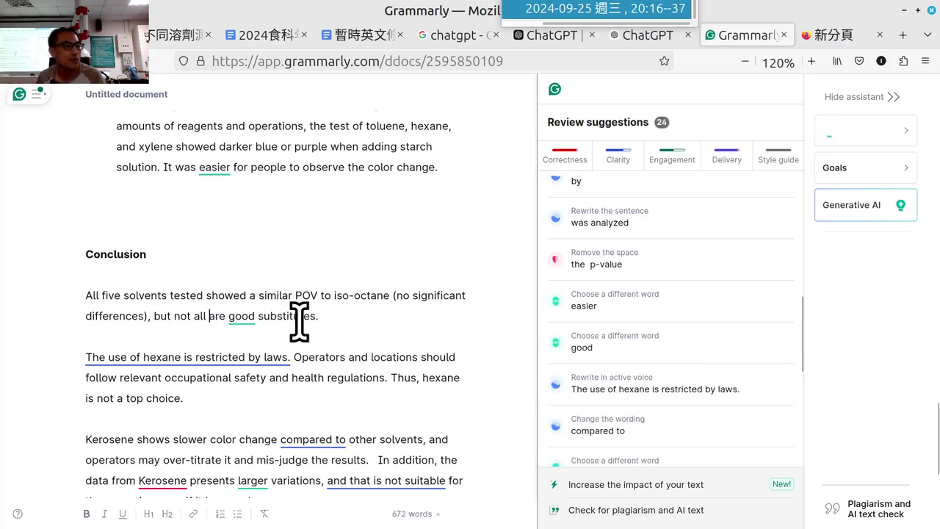
left_click(242, 316)
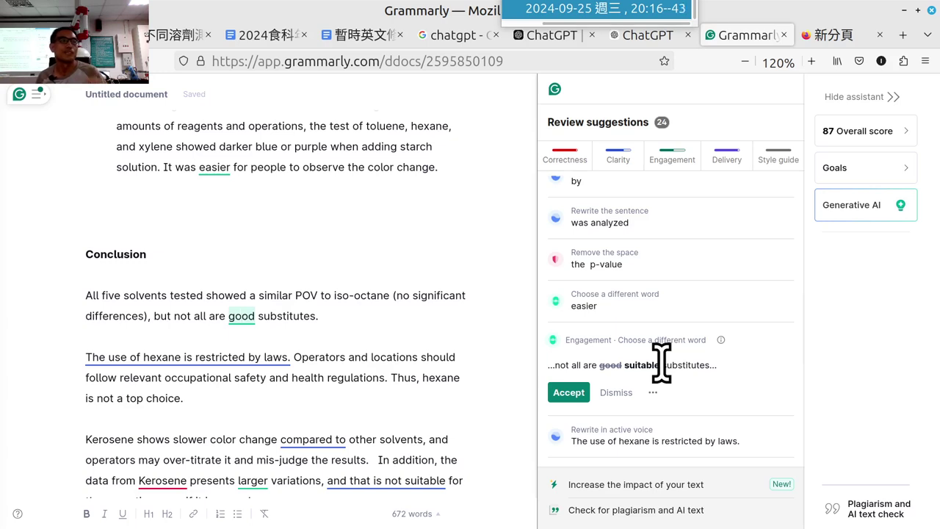
left_click(567, 392)
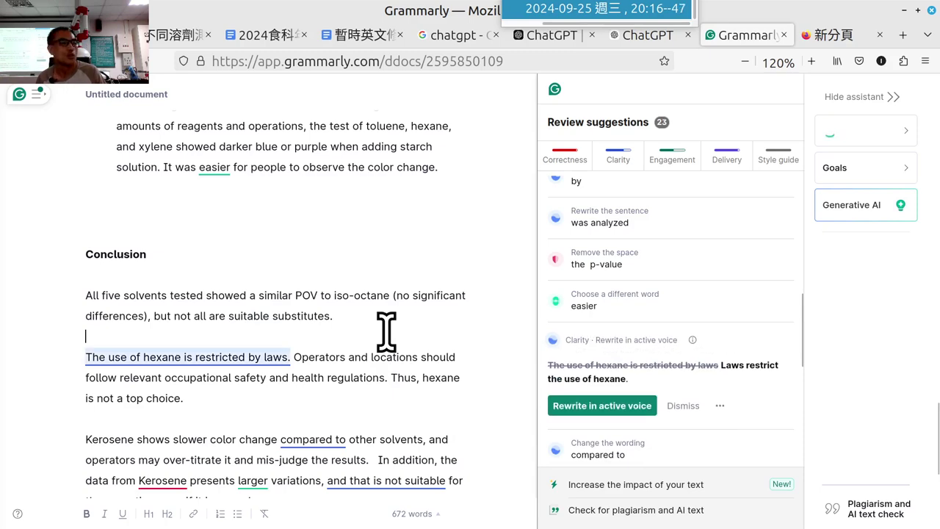
Step: Accept the active-voice rewrite "Laws restrict the use of hexane", and replace "compared to" with "than" in the kerosene color change sentence
scroll(176, 422, "down", 2)
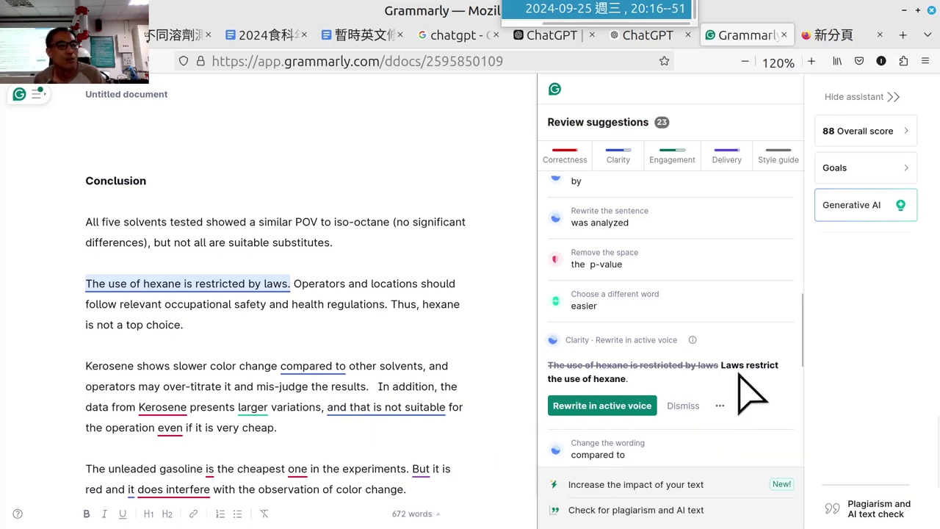
left_click(607, 404)
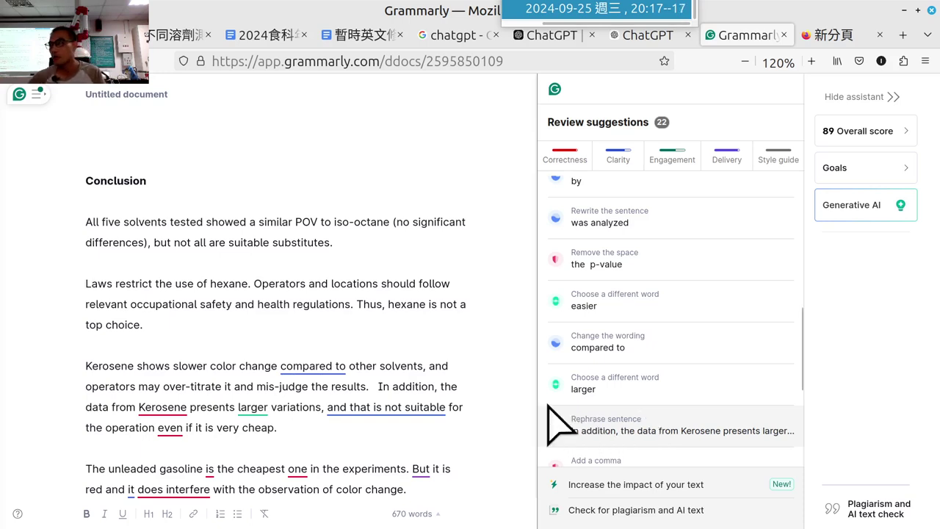
left_click_drag(121, 364, 269, 369)
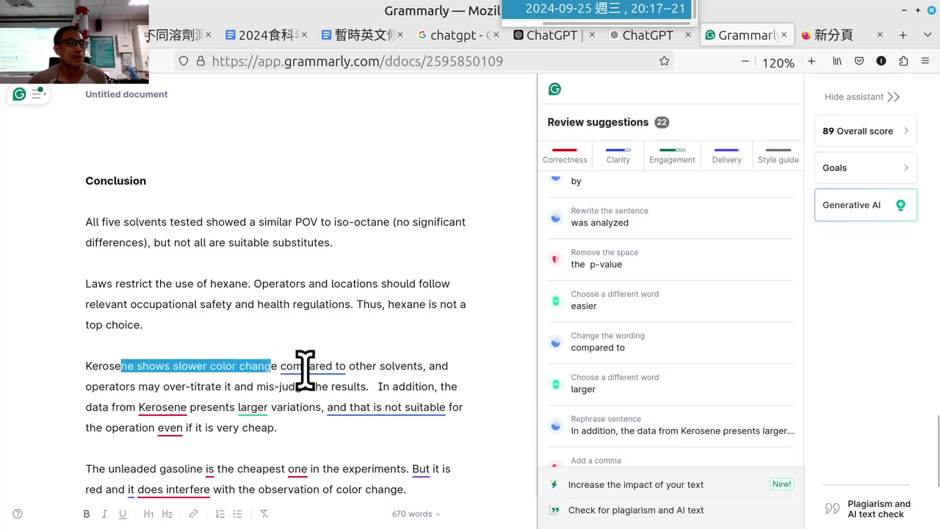
left_click(304, 367)
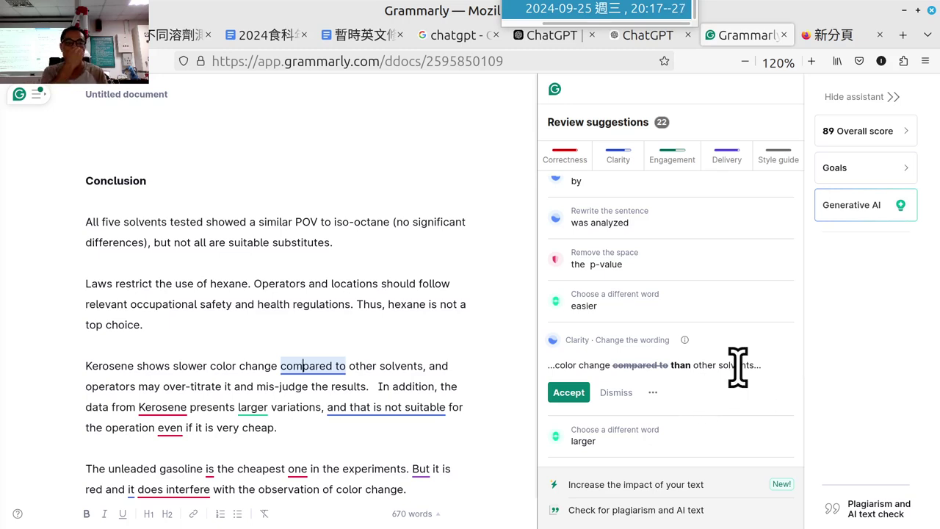
left_click(570, 395)
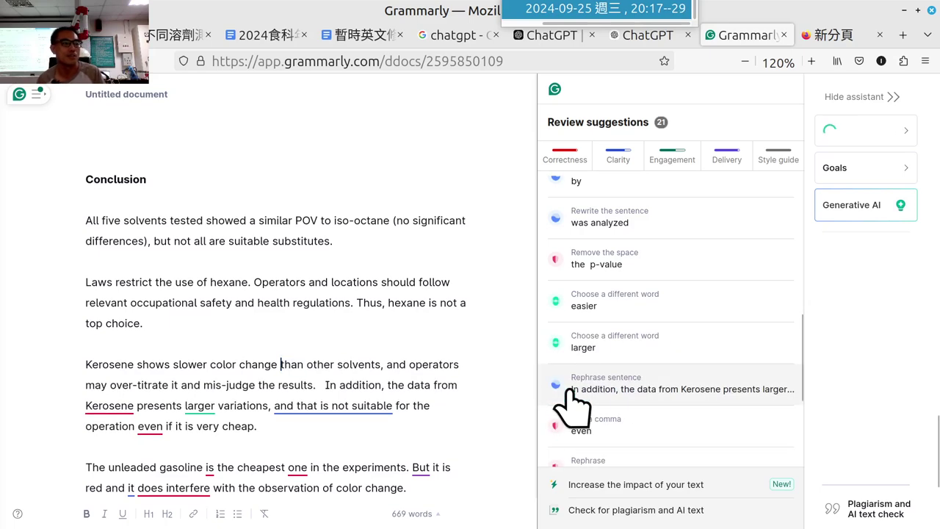
Step: Make the capitalization of "kerosene" consistently lowercase in all flagged places of the document
scroll(293, 411, "down", 2)
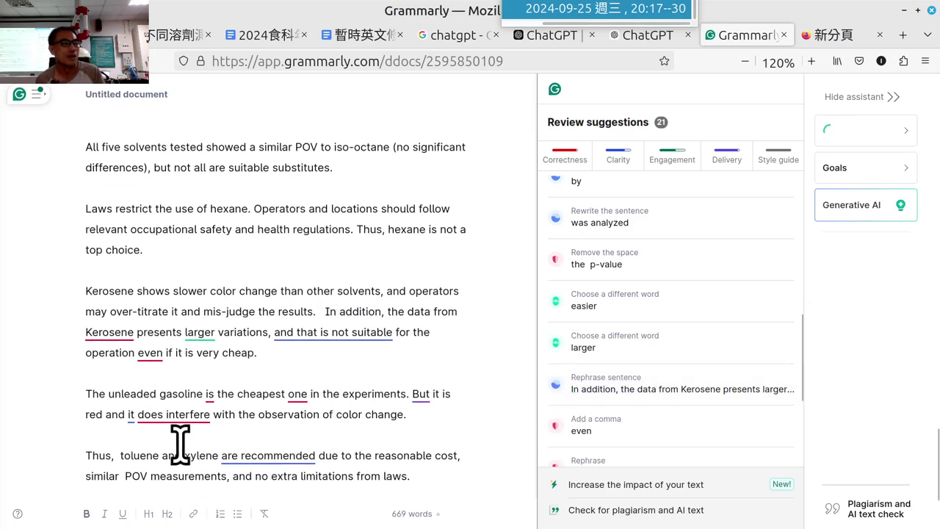
left_click(109, 331)
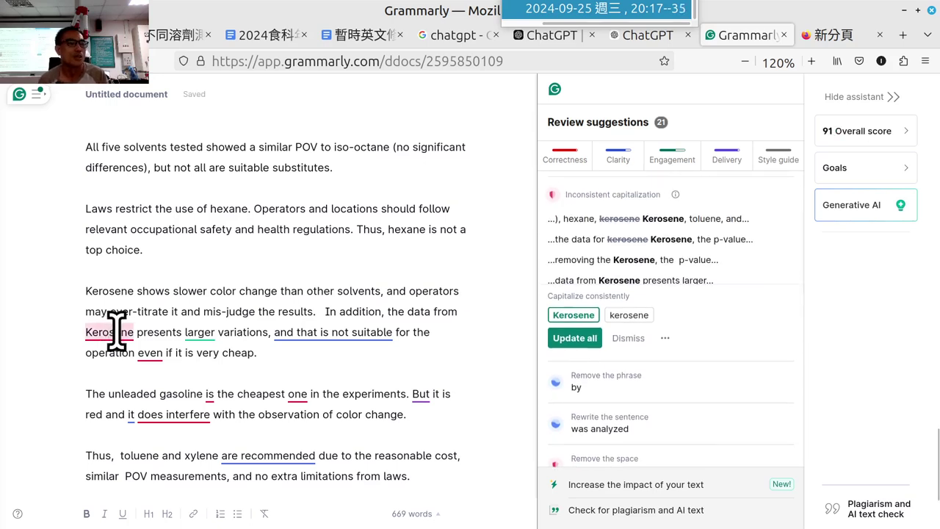
left_click(629, 314)
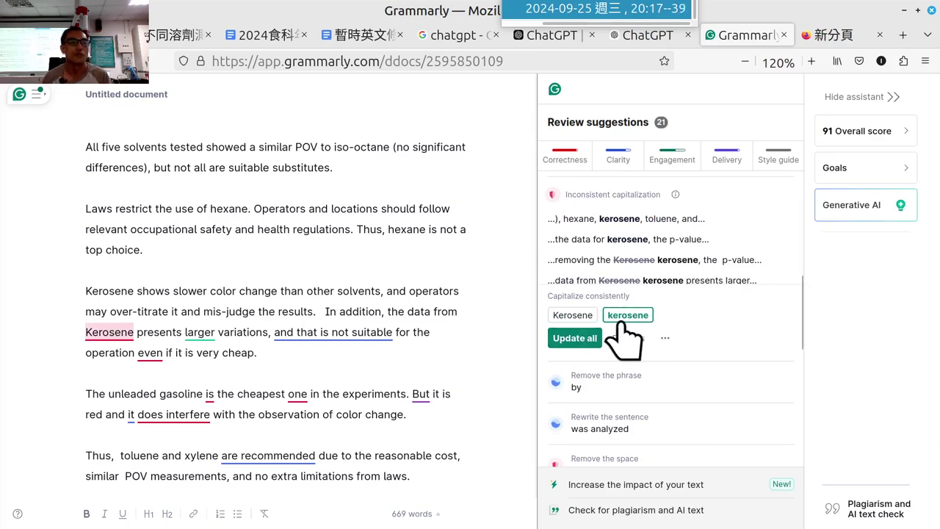
left_click(565, 340)
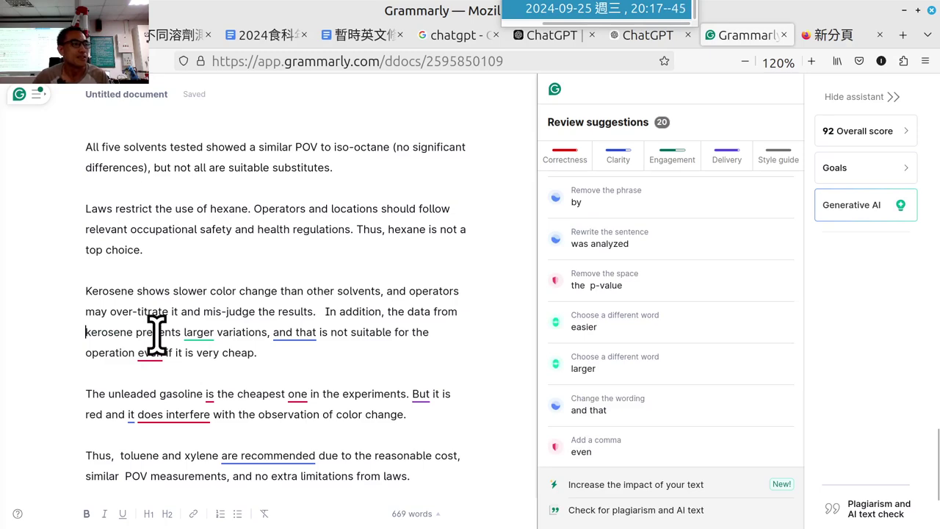
Step: In the sentence on kerosene's variations, check the suggestion for "larger", and accept "which" for "and that" and "unsuitable" for "not suitable"
left_click(195, 332)
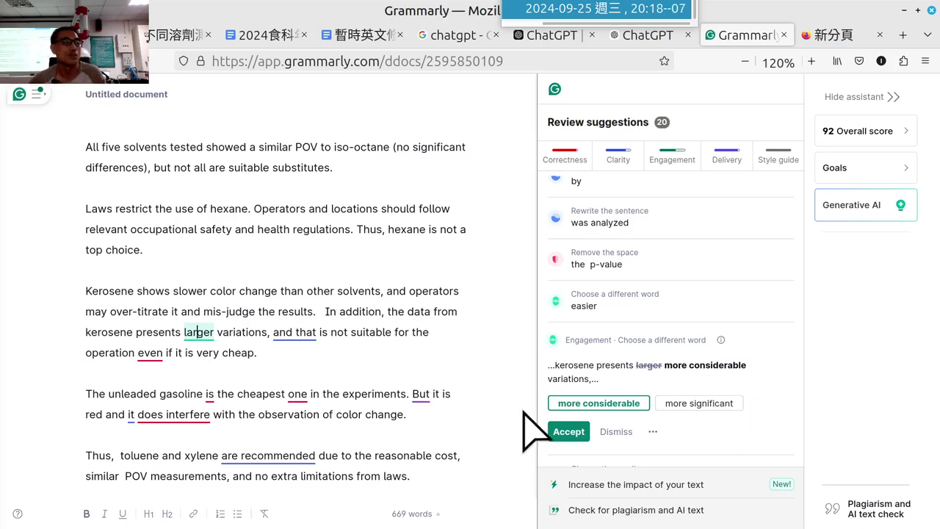
left_click(210, 331)
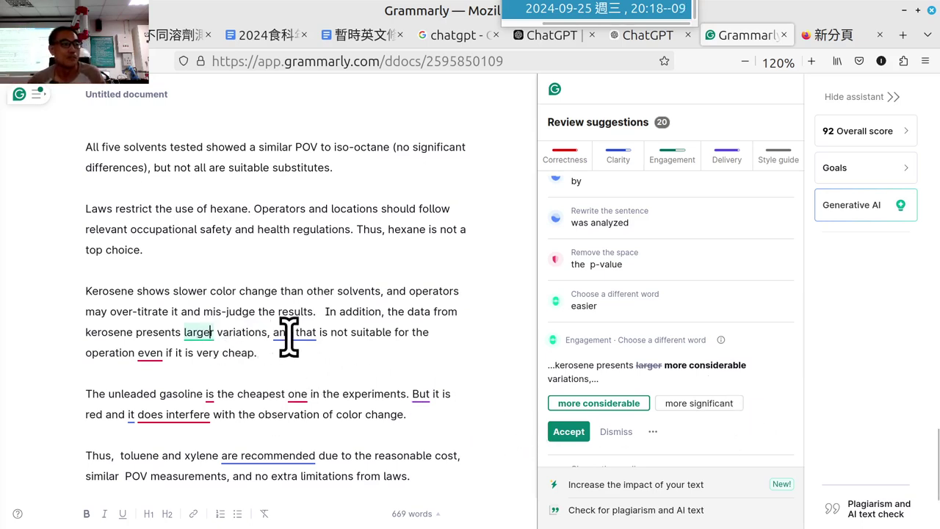
left_click(294, 332)
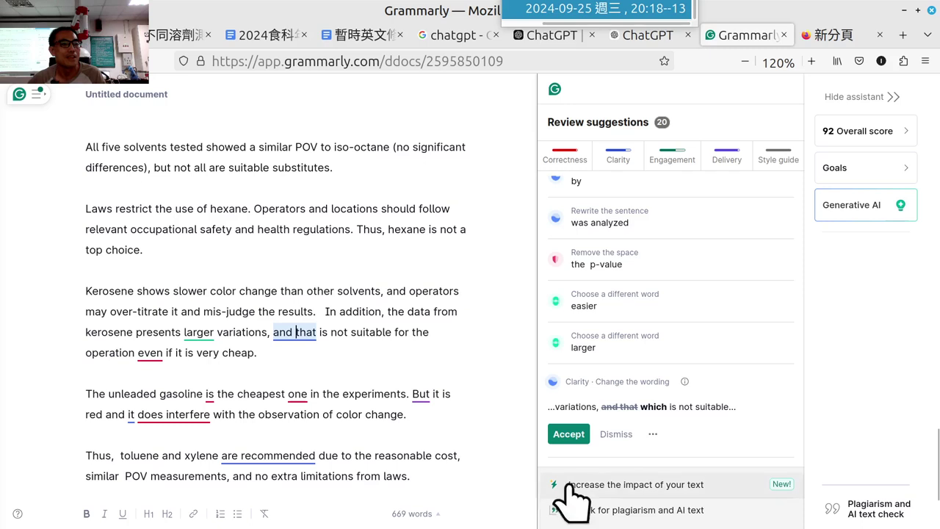
left_click(568, 434)
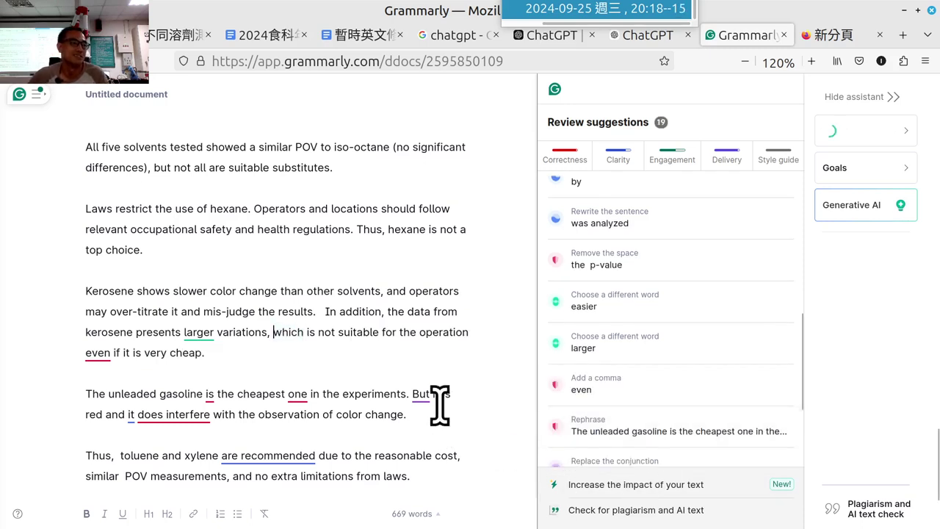
left_click(343, 334)
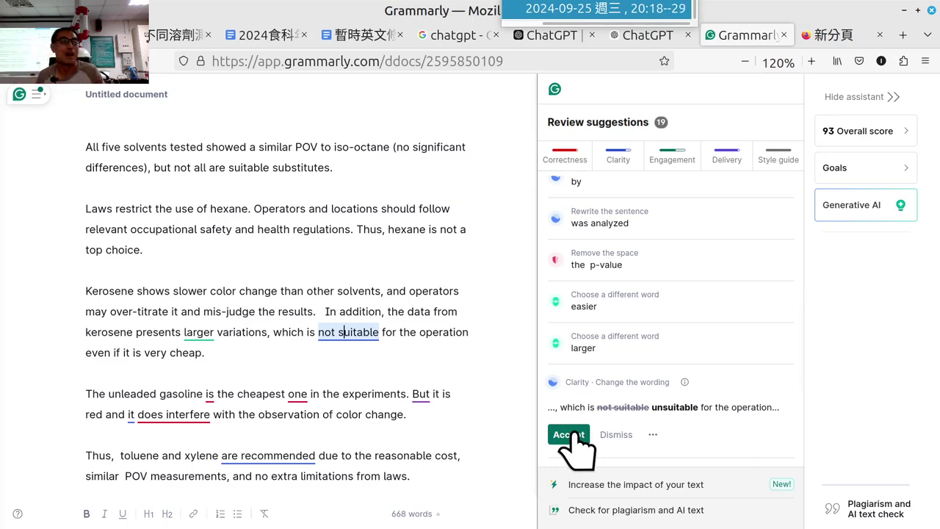
left_click(569, 434)
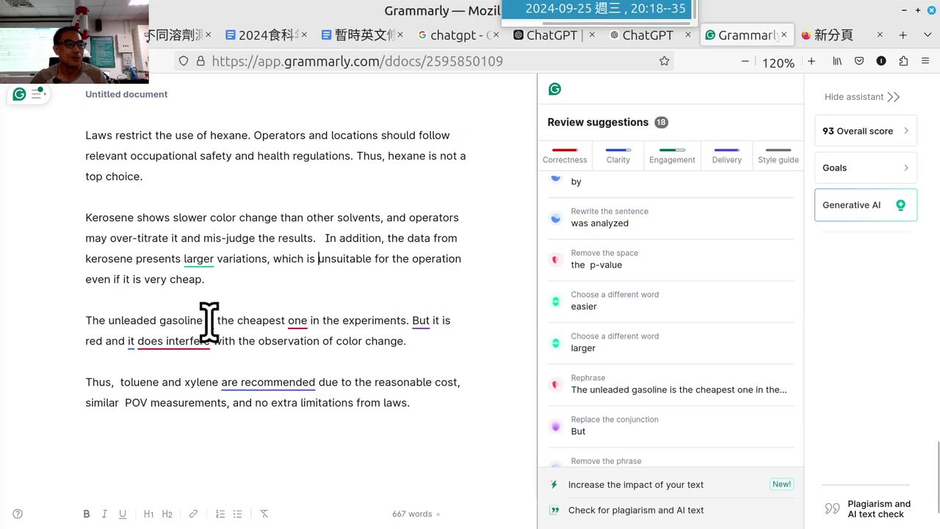
Step: Accept the corrections in the unleaded gasoline paragraph: "was the cheapest", "However," for "But", and "it is red, and it interferes"
left_click(209, 321)
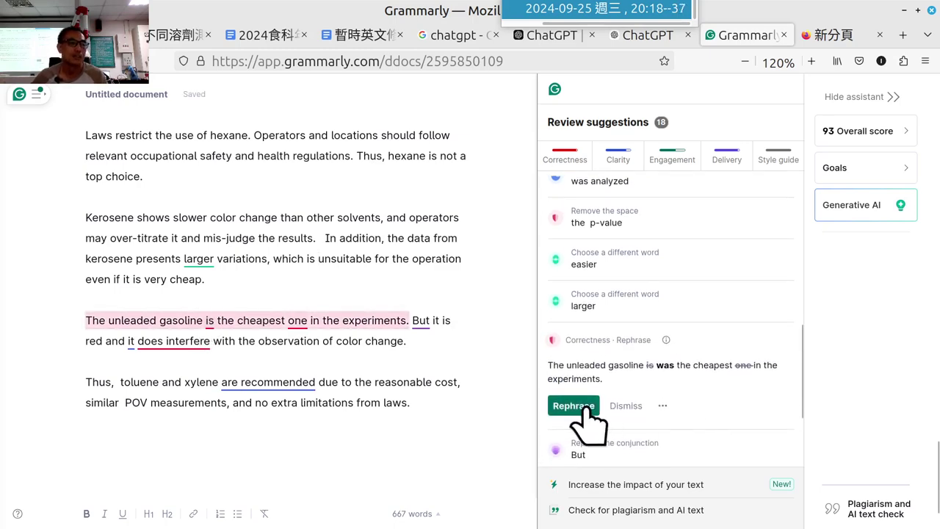
left_click(572, 405)
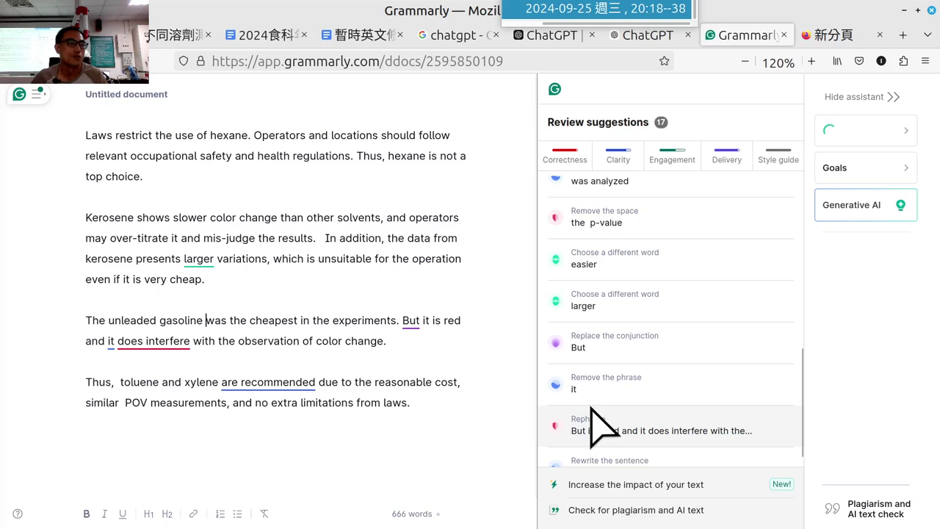
left_click(409, 321)
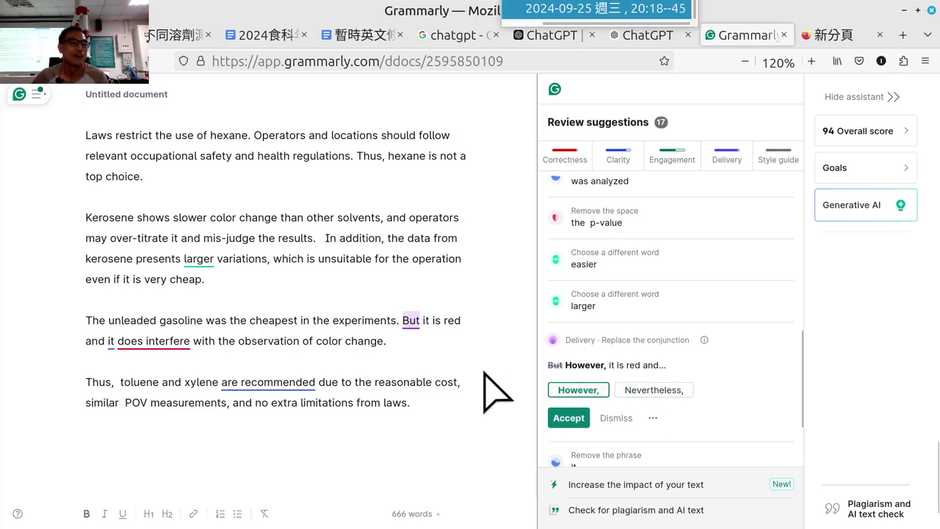
left_click(567, 417)
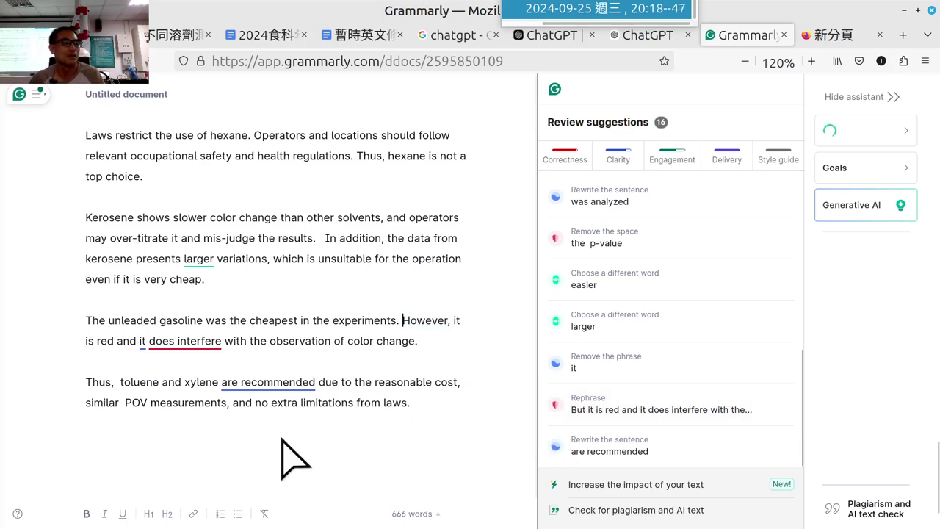
left_click(180, 342)
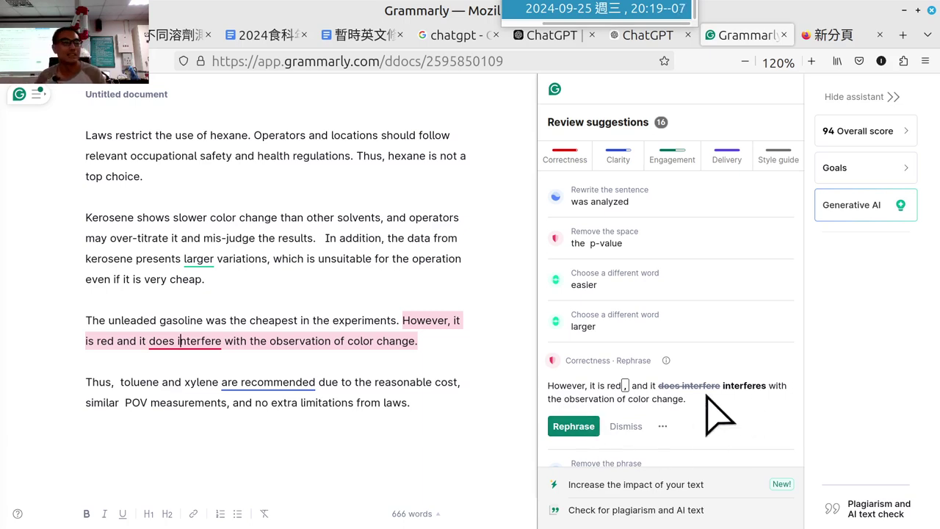
left_click(578, 427)
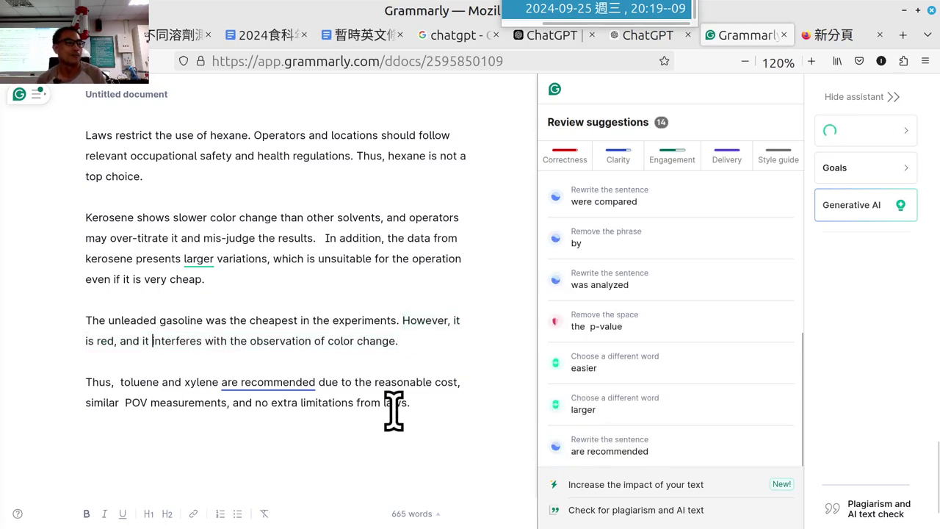
Step: Review the passive-voice suggestion for "are recommended" and read through the final toluene and xylene recommendation
scroll(395, 414, "down", 2)
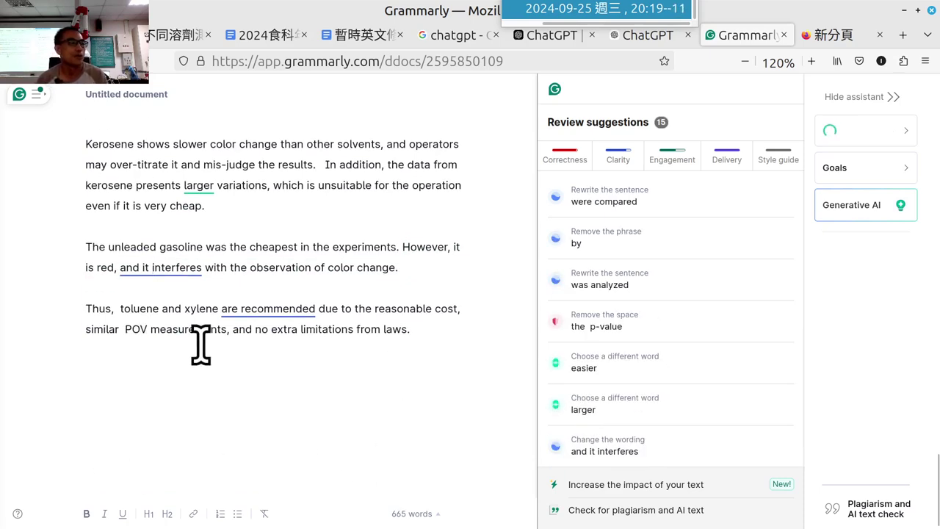
left_click(257, 309)
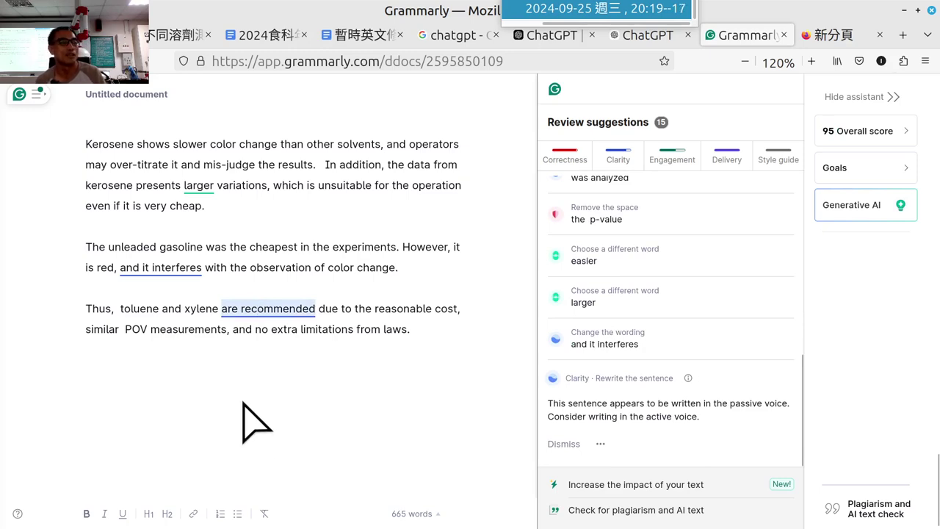
left_click(298, 392)
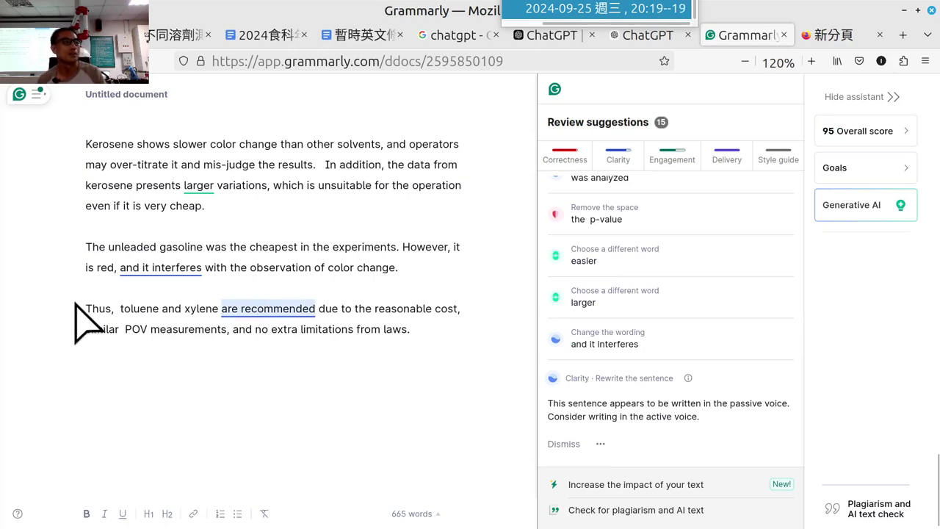
left_click_drag(81, 310, 424, 348)
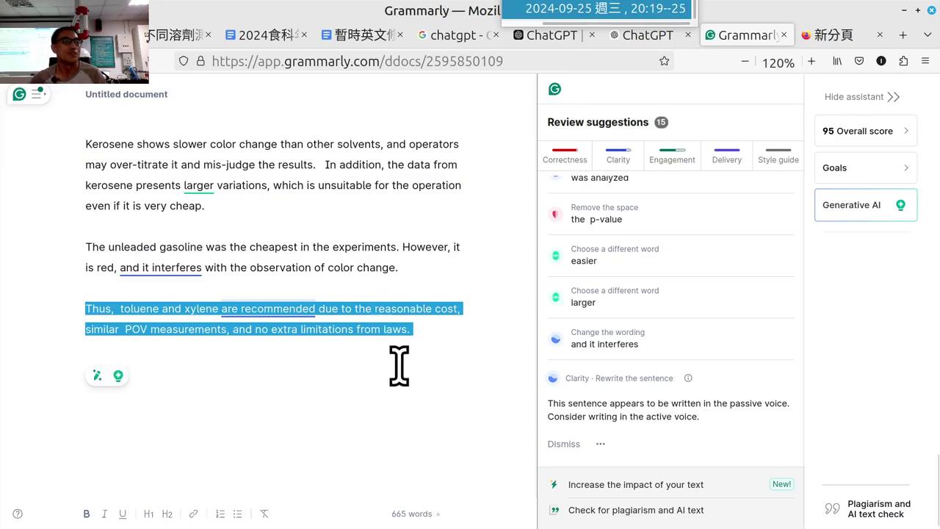
Step: Copy the entire revised abstract, from the title through the final Conclusion paragraph
left_click(398, 389)
scroll(103, 282, "up", 4)
left_click_drag(445, 340, 83, 160)
scroll(88, 237, "up", 15)
right_click(214, 248)
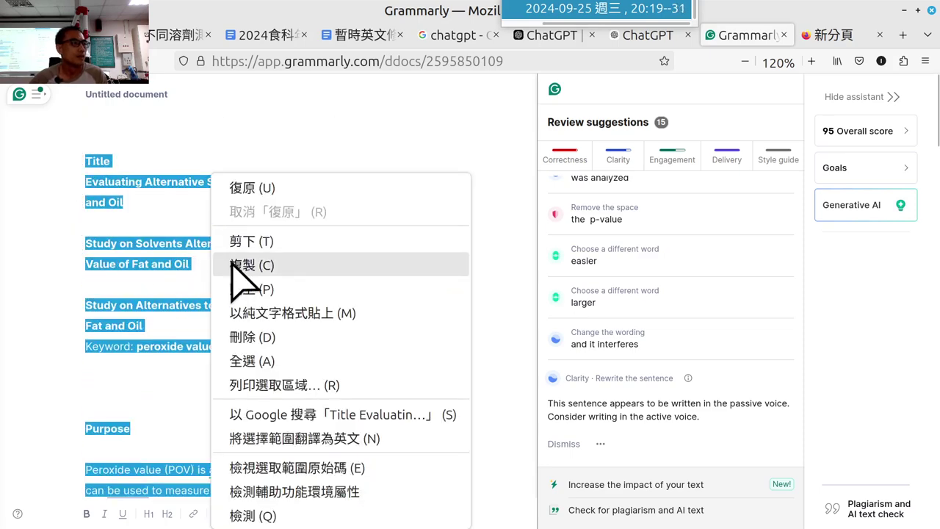
left_click(239, 265)
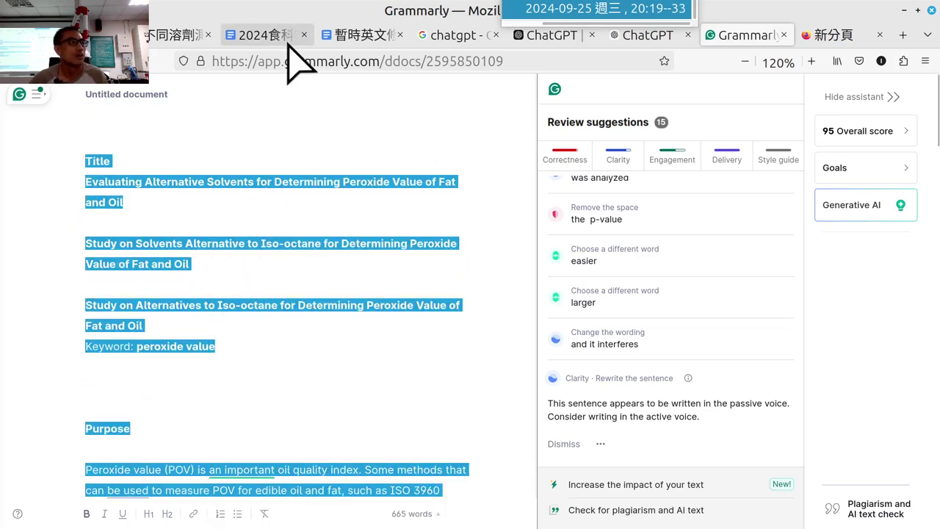
Step: Switch to the 暫時英文修稿 abstract document in Google Docs and insert blank lines above "Title" at its beginning
left_click(342, 35)
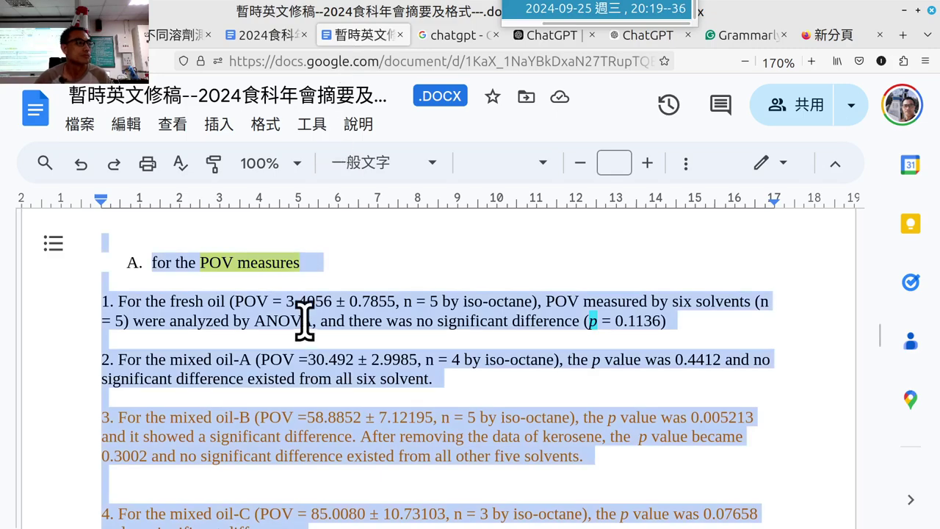
scroll(330, 309, "up", 10)
left_click(292, 273)
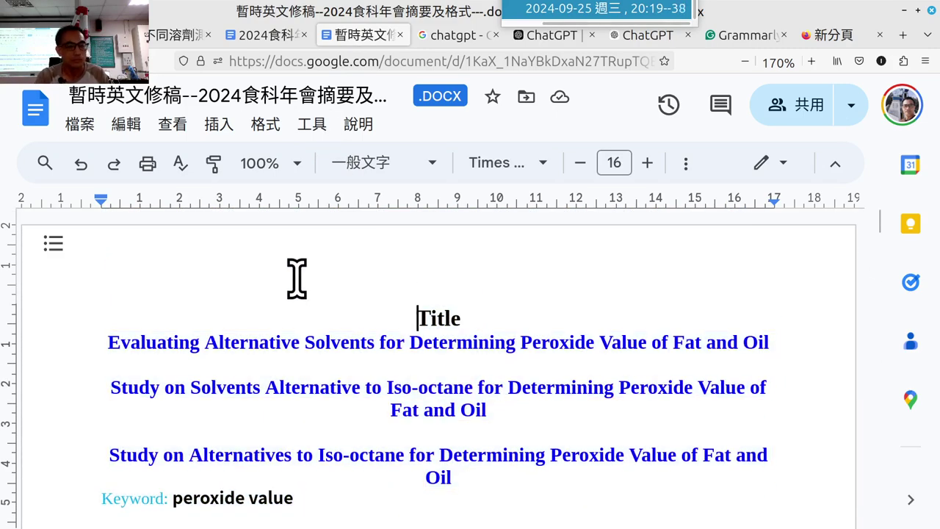
key("Return")
key("Return")
key("Return")
key("Up")
key("Up")
key("Up")
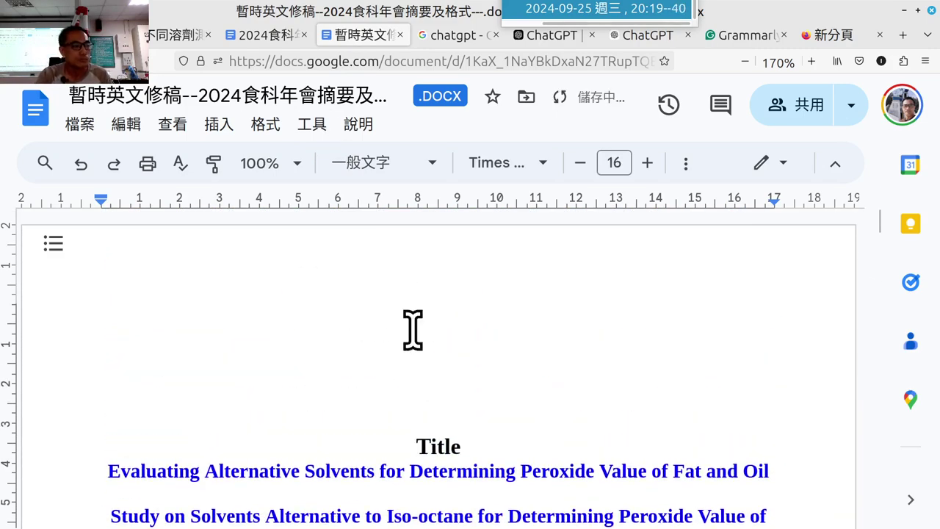
Step: Add more blank lines at the start of the document and enter a row of dashes above "Title" as a separator
key("Return")
key("Return")
key("Return")
left_click(376, 472)
type("----------------------")
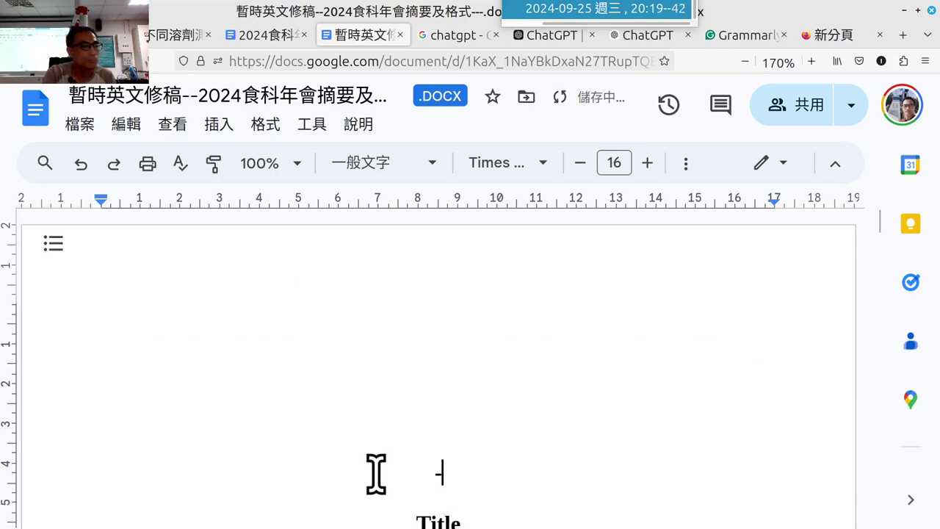
left_click(443, 345)
type("-------------")
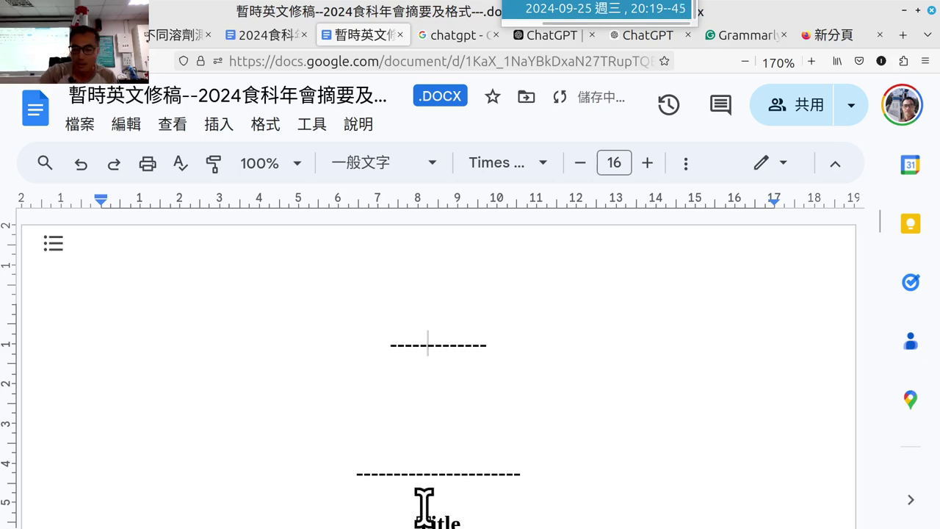
key("Return")
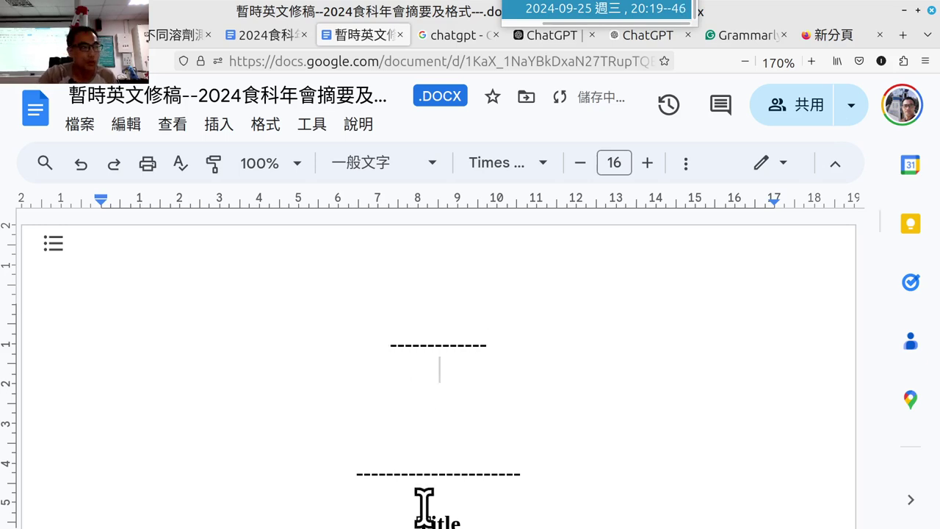
left_click(421, 344)
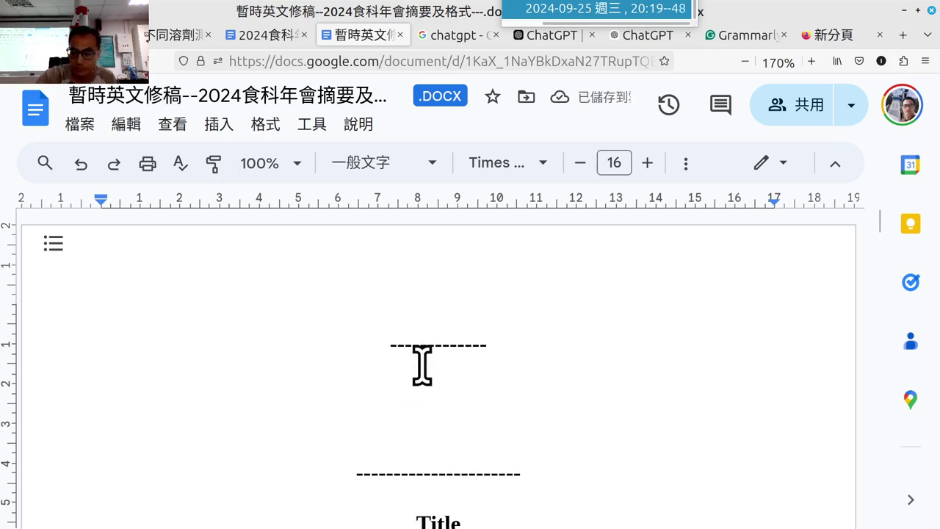
type("2024")
type("0925")
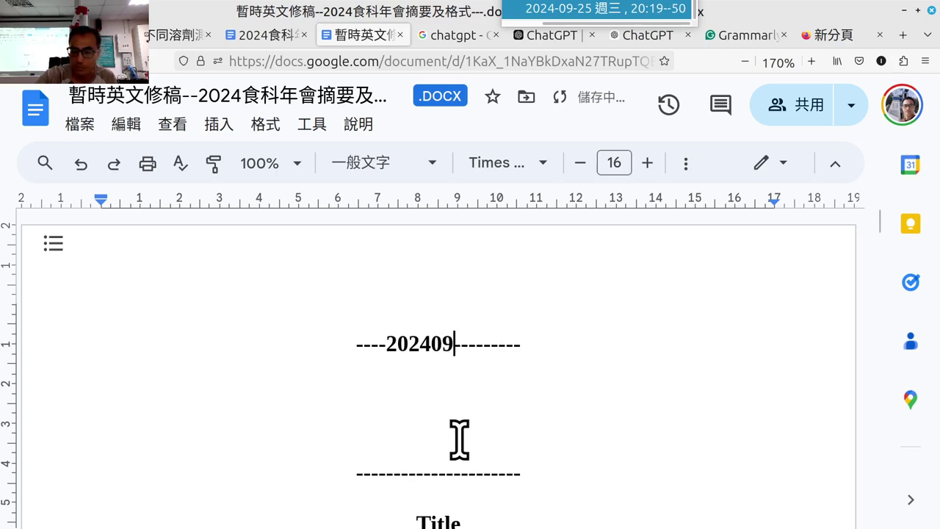
type("--")
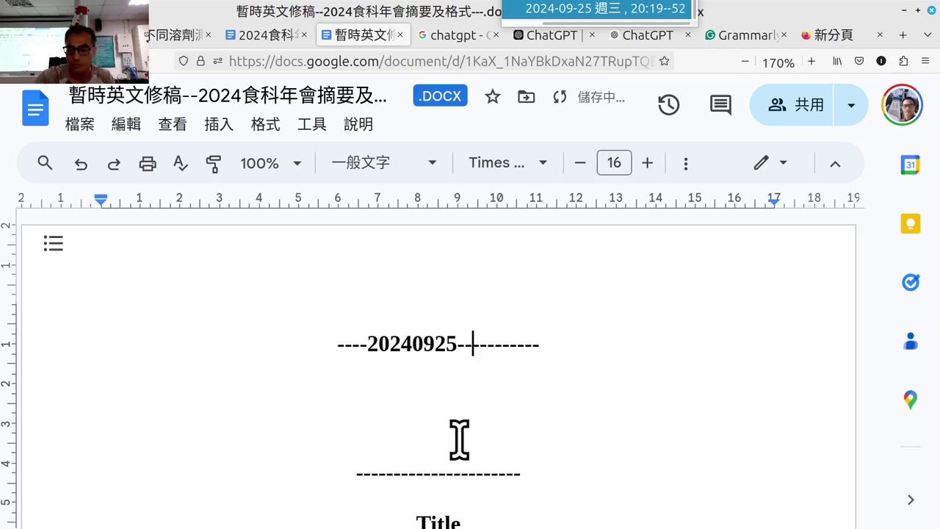
type("2019")
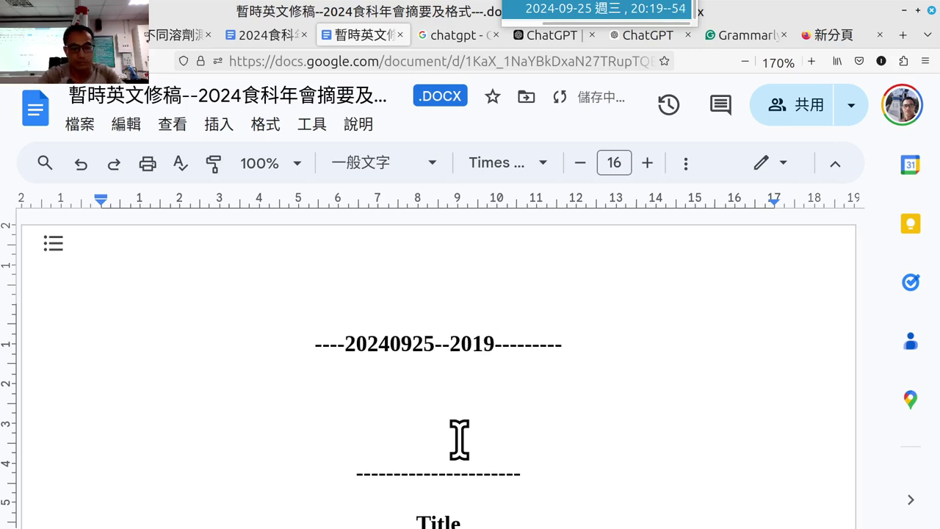
Step: Add "使用 Grammarly" after the date and time in the dashed heading line
type("使用")
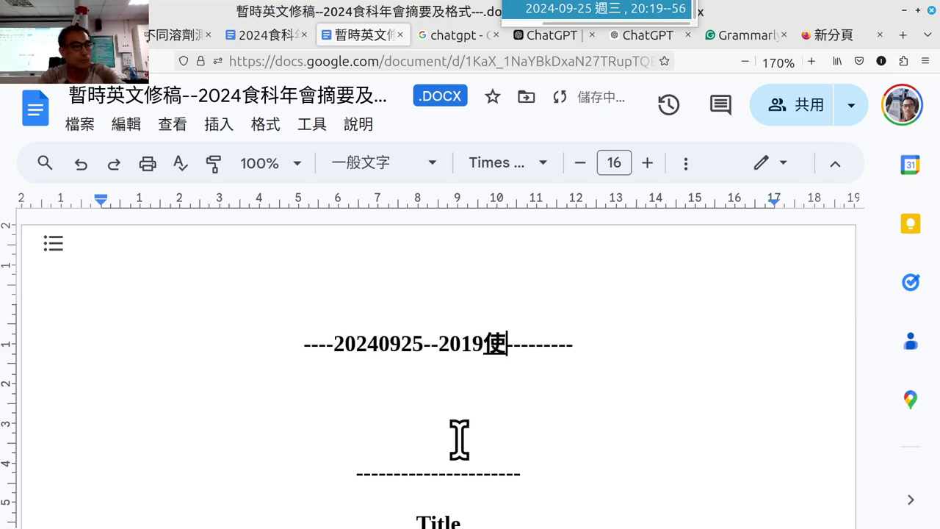
type(" G")
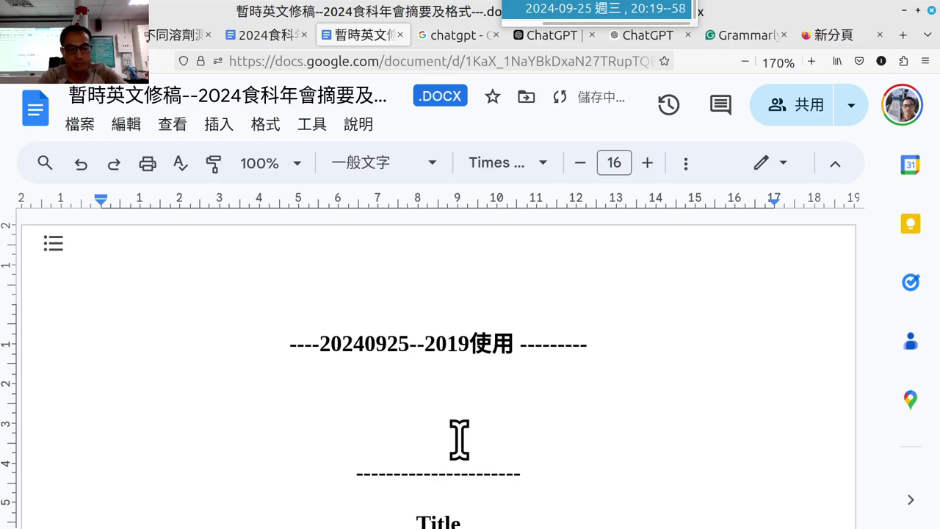
type(";ra")
key("BackSpace")
key("BackSpace")
key("BackSpace")
type("ra")
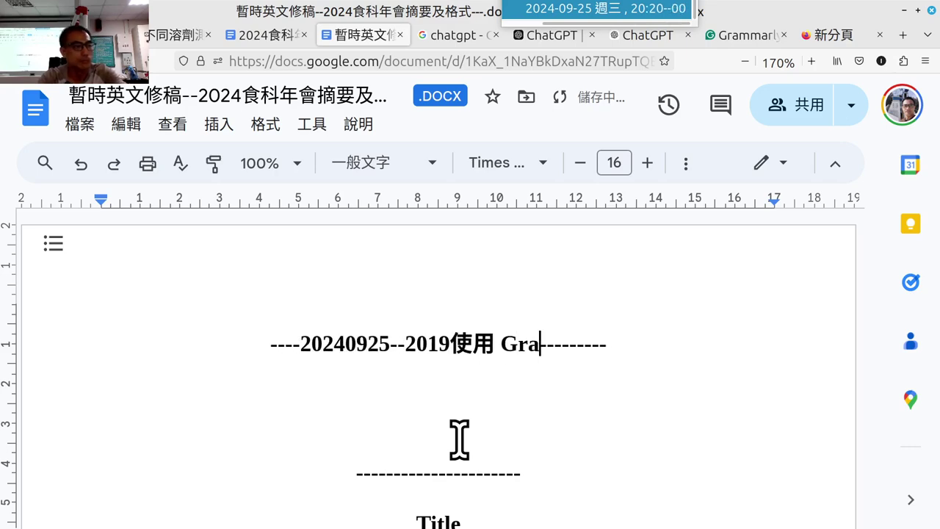
type("mmar")
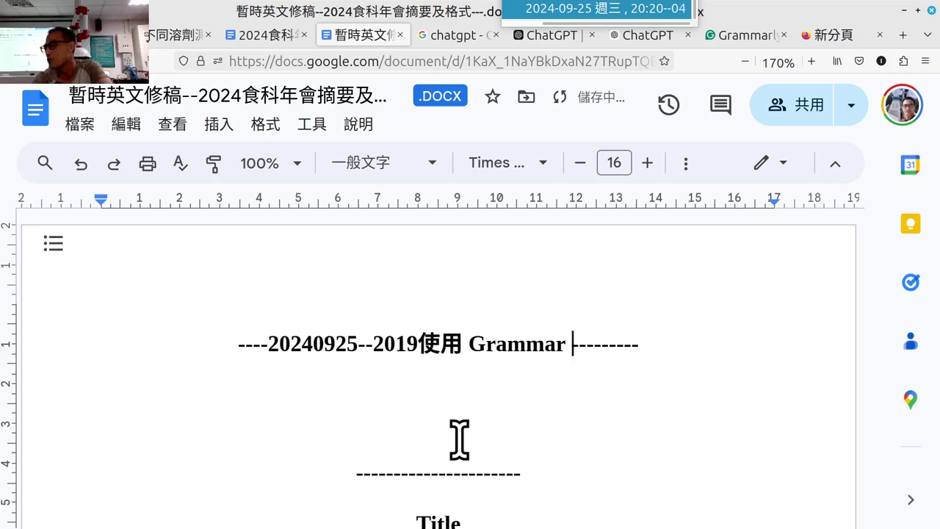
key("BackSpace")
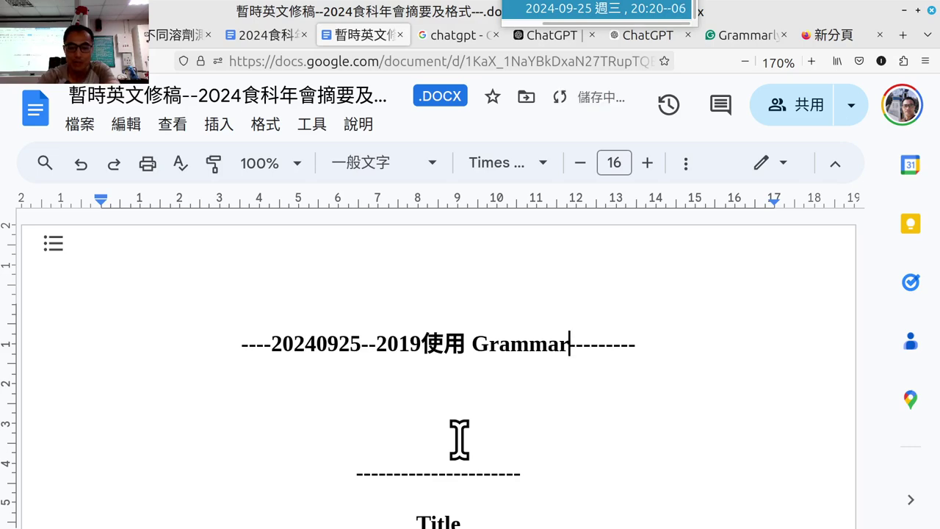
type("ly b")
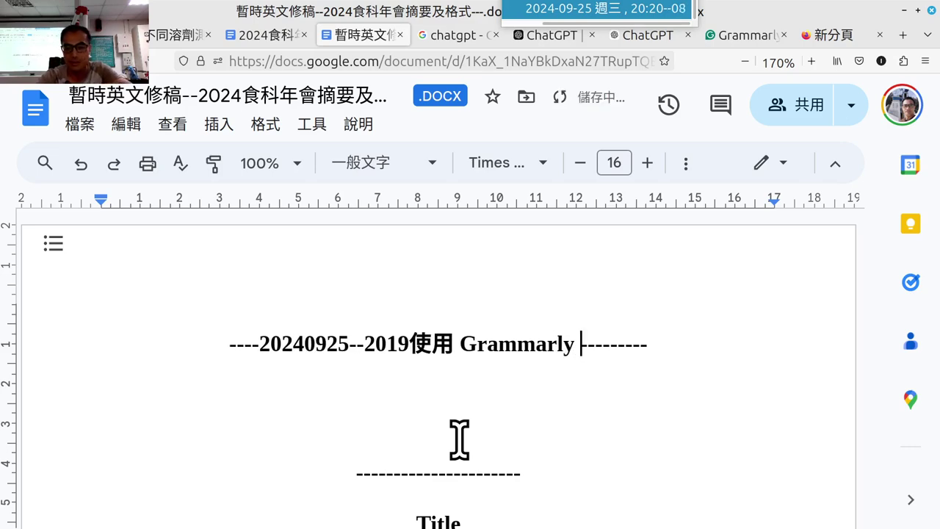
Step: Complete the dashed heading line with "修正完畢" after "Grammarly"
type("u")
key("BackSpace")
key("BackSpace")
key("BackSpace")
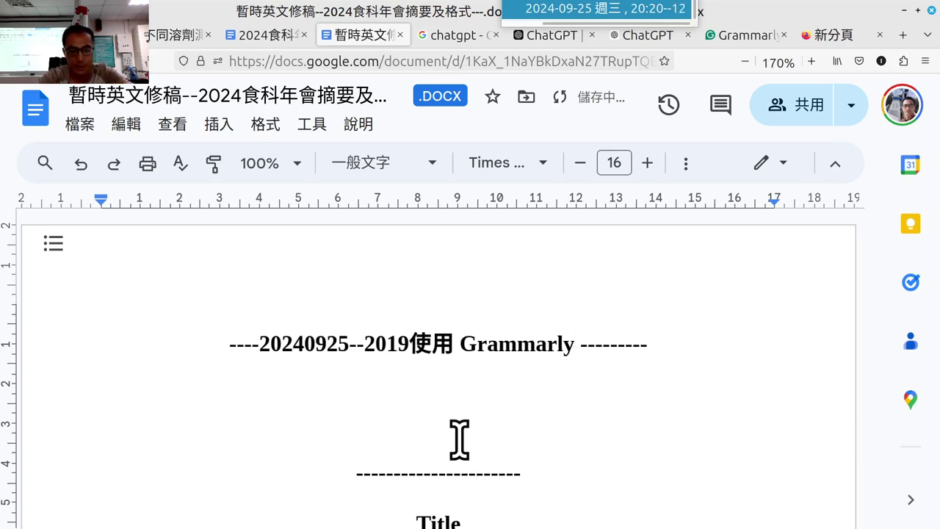
type("vu.")
key("BackSpace")
key("BackSpace")
key("BackSpace")
key("BackSpace")
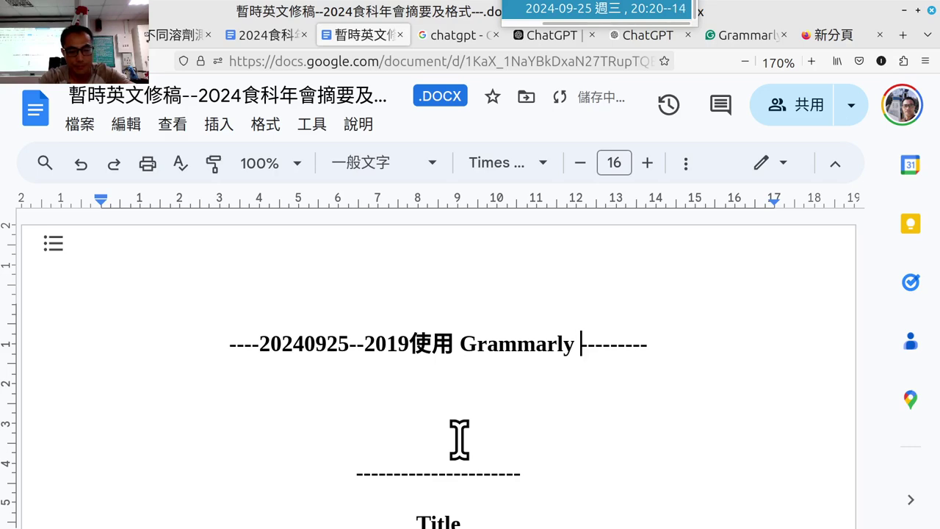
type("vu. /")
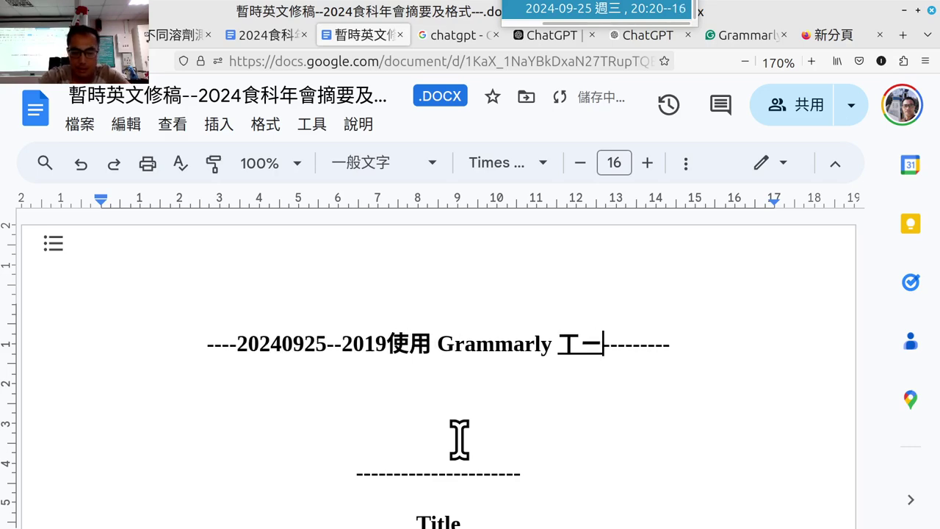
type("54j06")
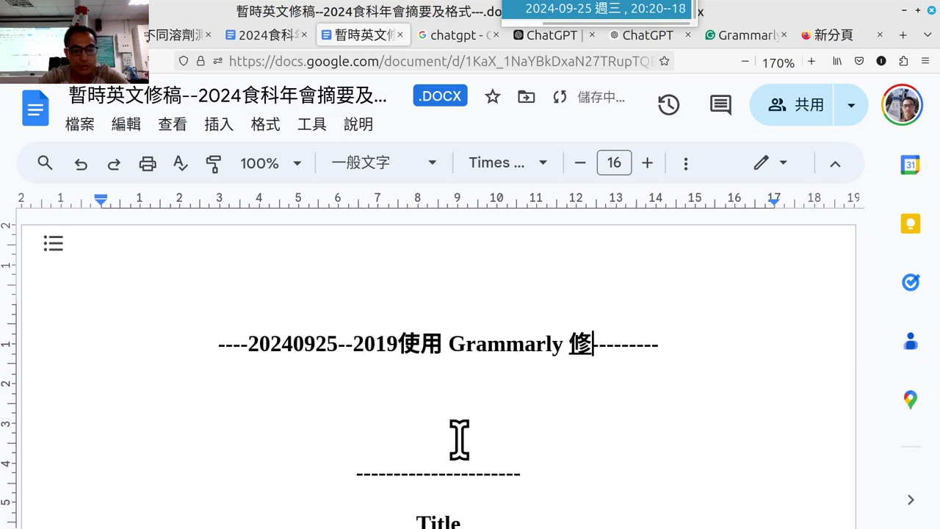
type("1u4")
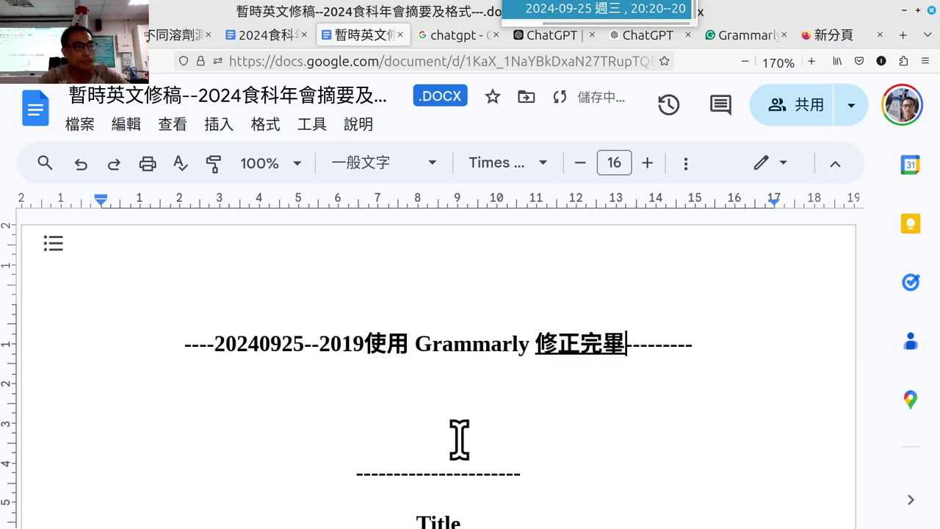
key("Return")
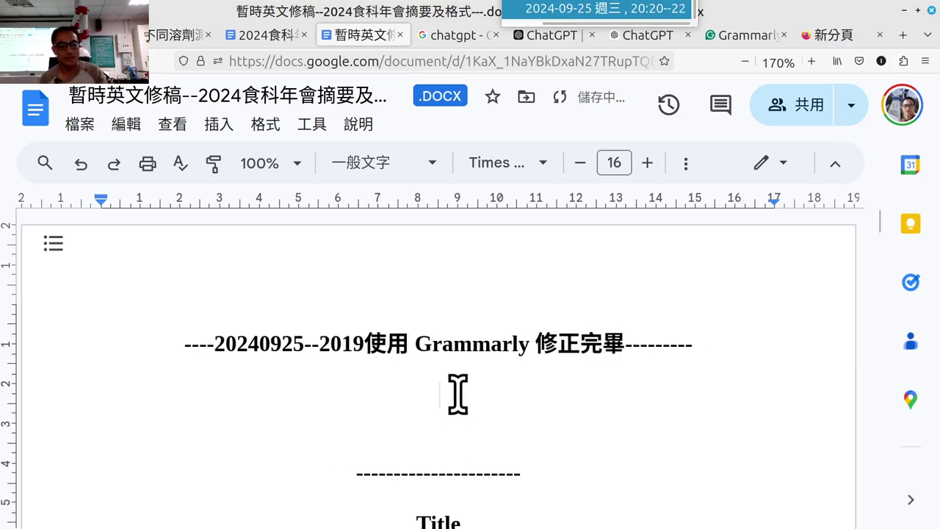
Step: Paste the revised abstract below the Grammarly heading line and set the pasted text to font size 12
scroll(453, 390, "down", 10)
scroll(457, 390, "up", 5)
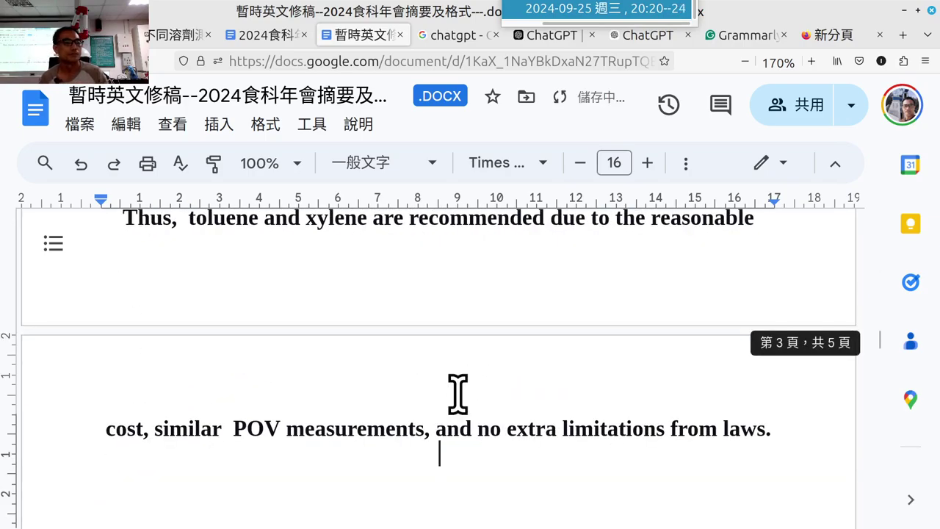
left_click_drag(419, 455, 396, 427)
scroll(395, 382, "up", 1)
scroll(382, 352, "up", 15)
left_click_drag(395, 382, 355, 336)
scroll(367, 336, "up", 5)
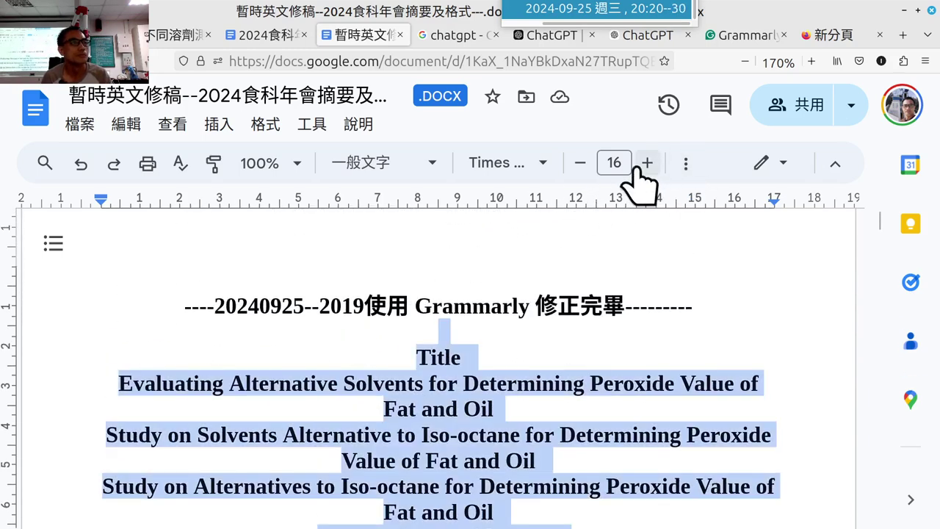
left_click(579, 163)
left_click(580, 163)
left_click(580, 163)
left_click(580, 163)
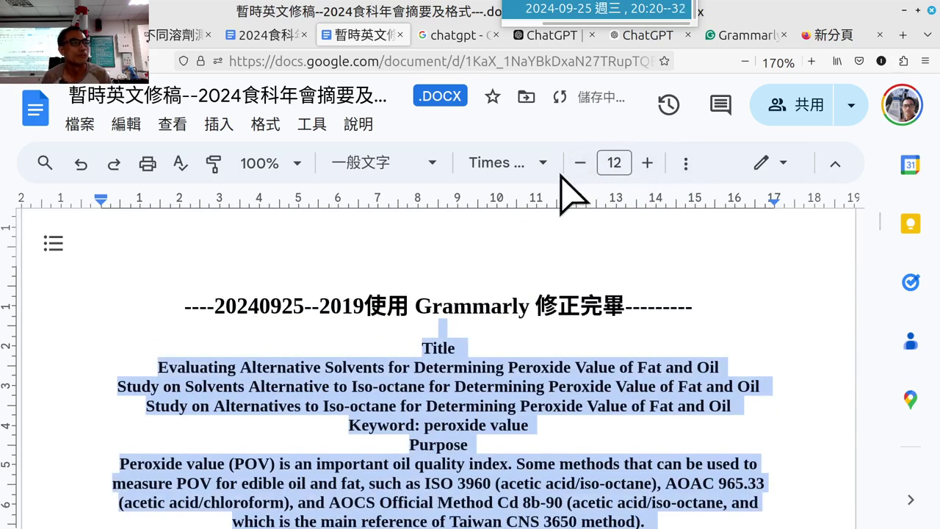
mouse_move(734, 37)
left_click(719, 278)
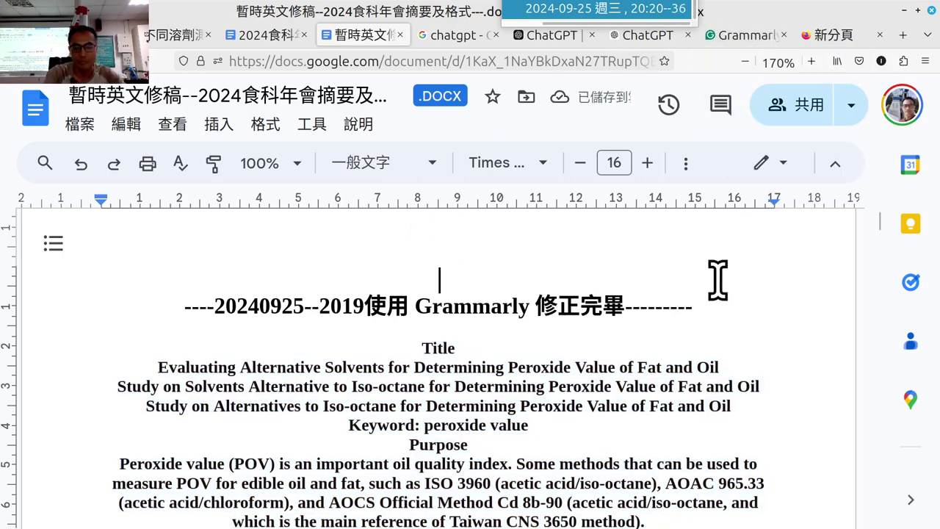
Step: Left-align the whole pasted abstract, from its "Title" line through the final toluene and xylene recommendation
scroll(718, 280, "down", 5)
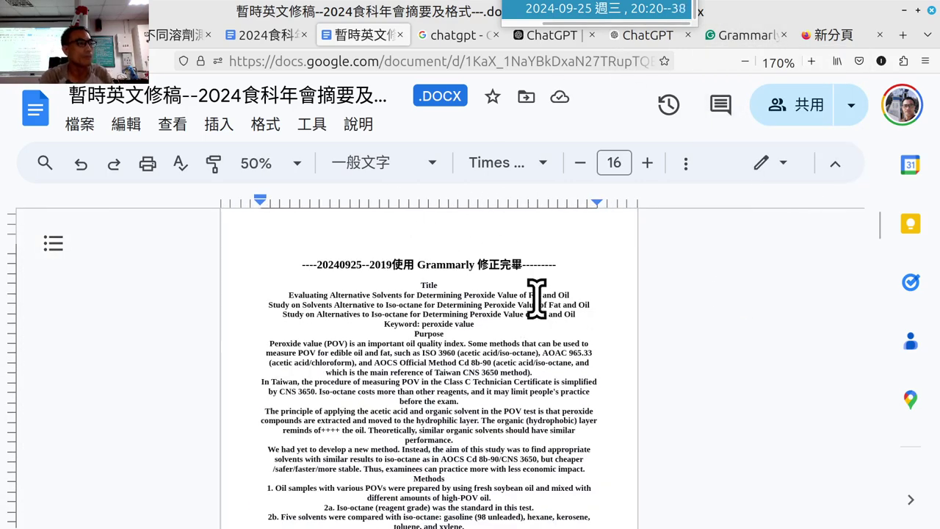
left_click_drag(420, 282, 480, 282)
scroll(440, 323, "down", 5)
scroll(451, 338, "down", 5)
scroll(459, 353, "down", 3)
scroll(474, 300, "up", 5)
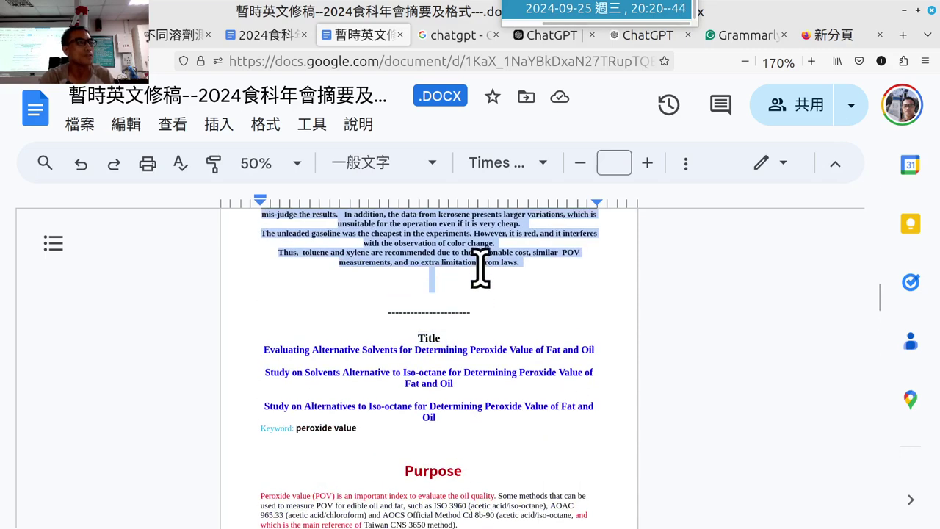
left_click(580, 163)
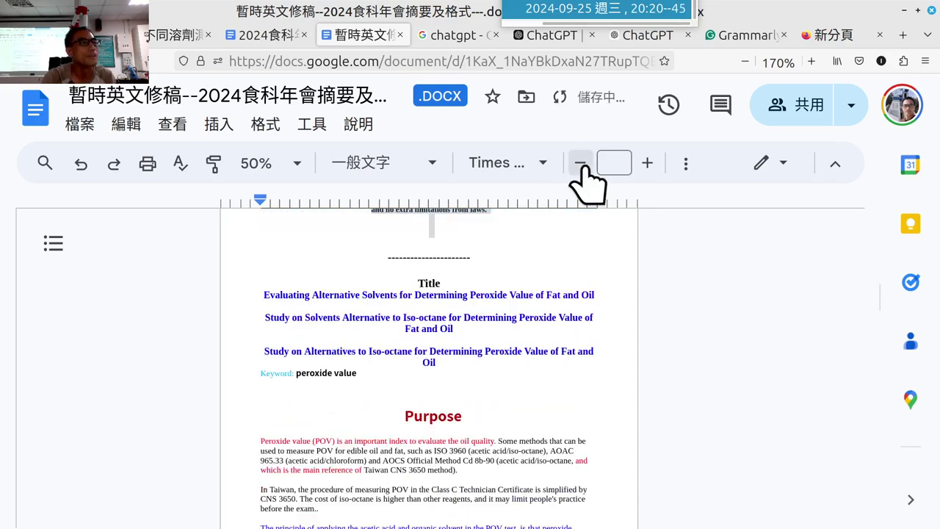
left_click(646, 162)
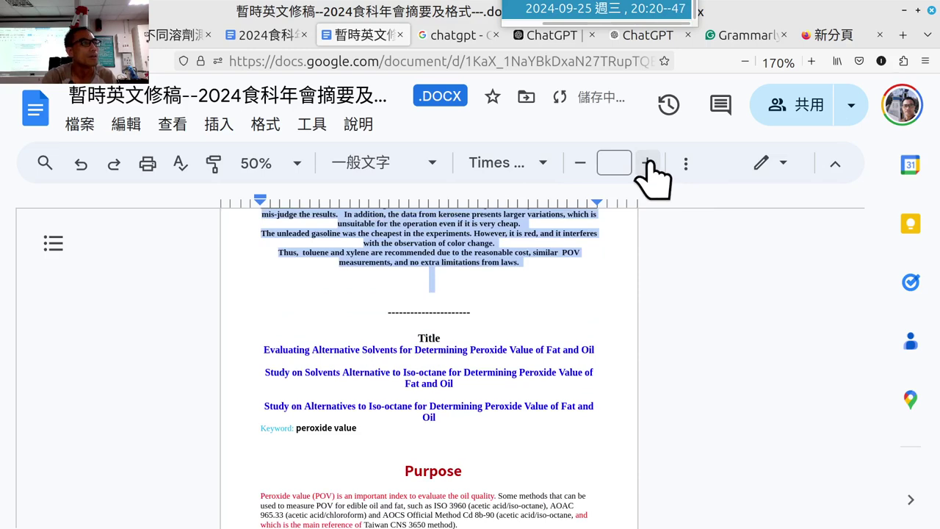
left_click(685, 163)
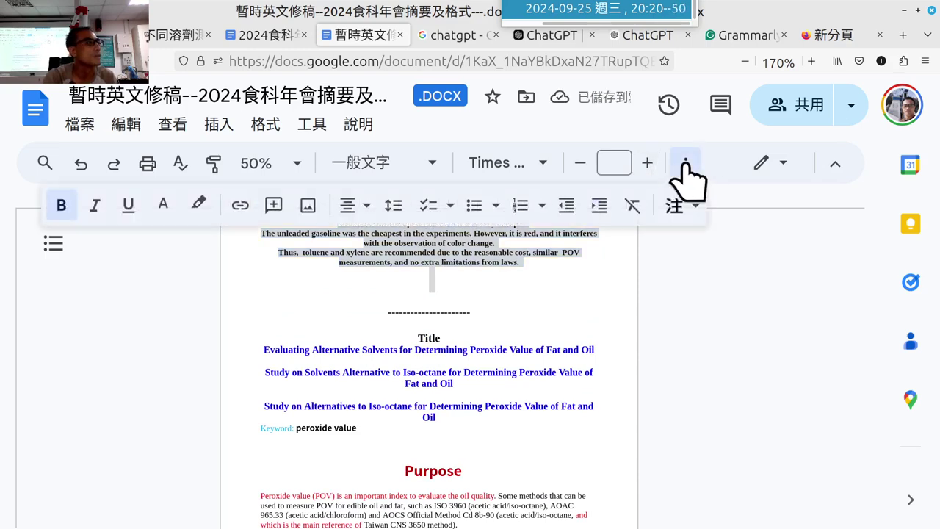
left_click(362, 209)
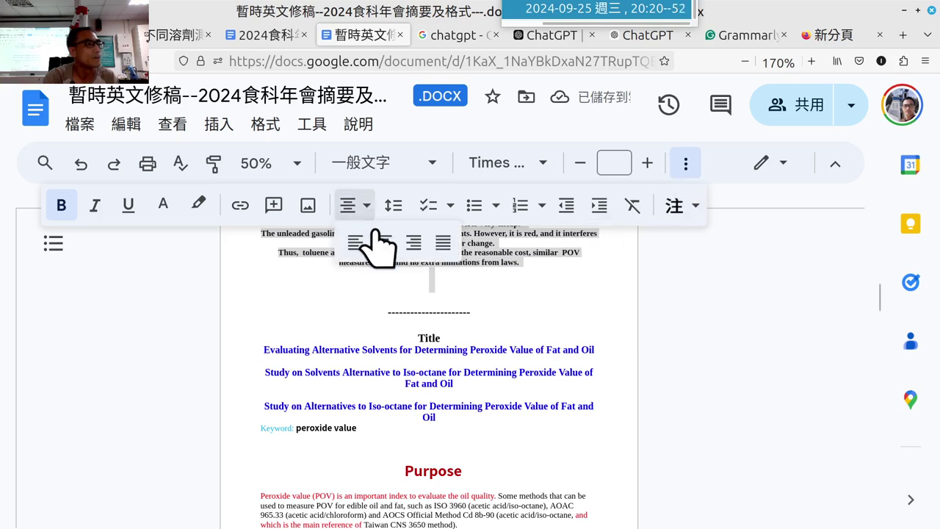
left_click(355, 243)
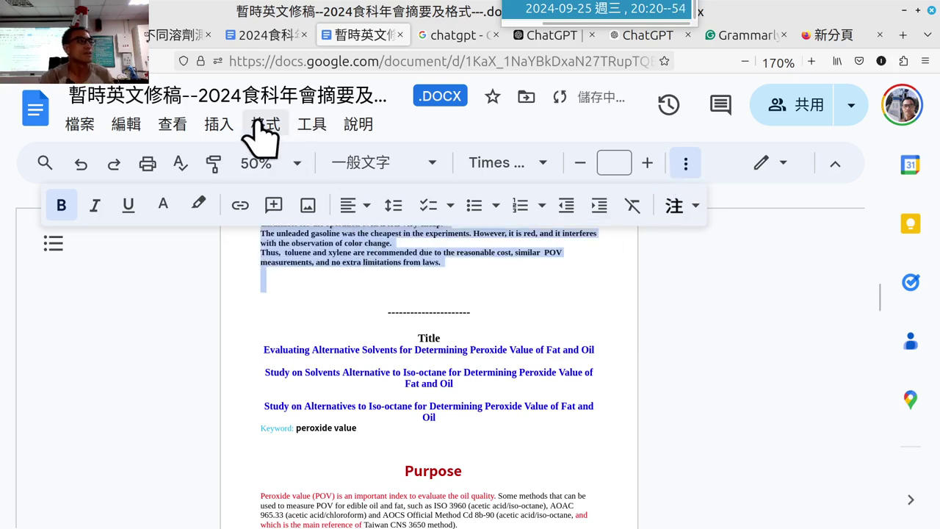
Step: Check the word count of the selected revised abstract, and deselect the text
left_click(301, 124)
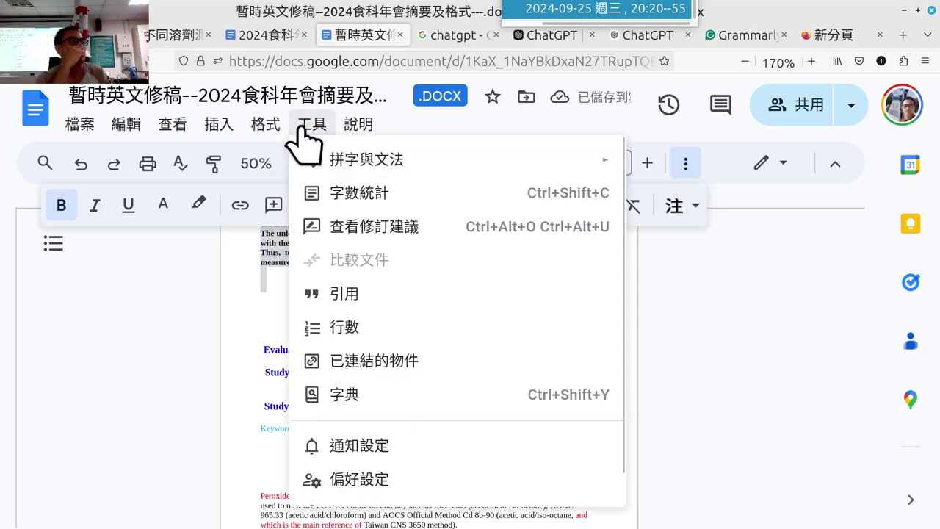
left_click(361, 192)
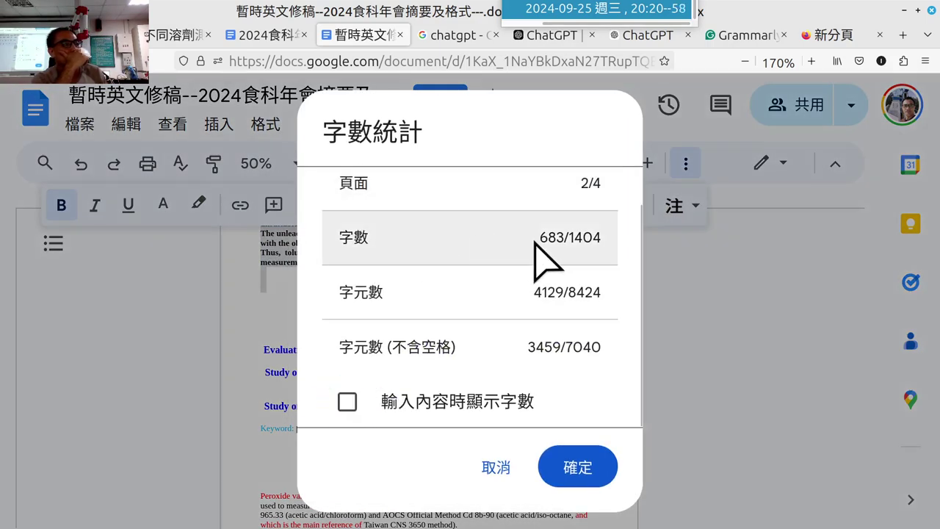
left_click_drag(540, 237, 569, 237)
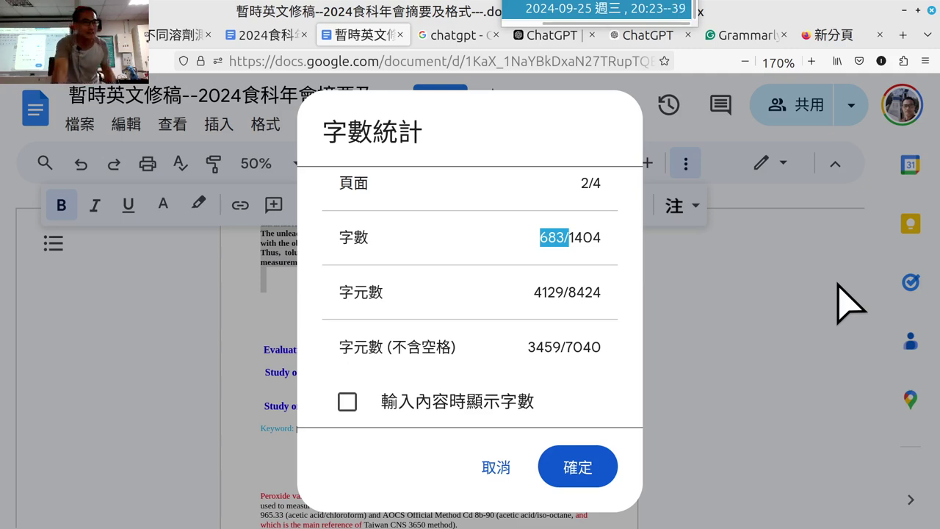
left_click(578, 470)
left_click(432, 291)
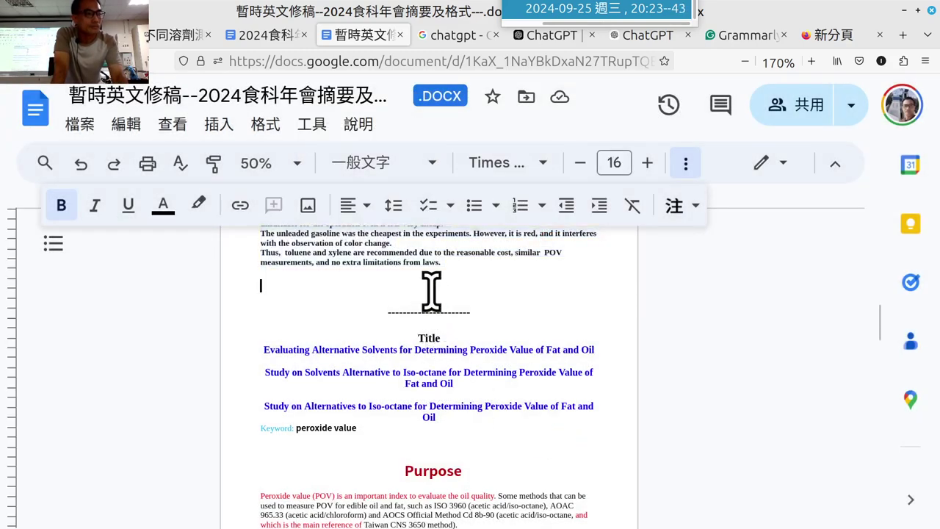